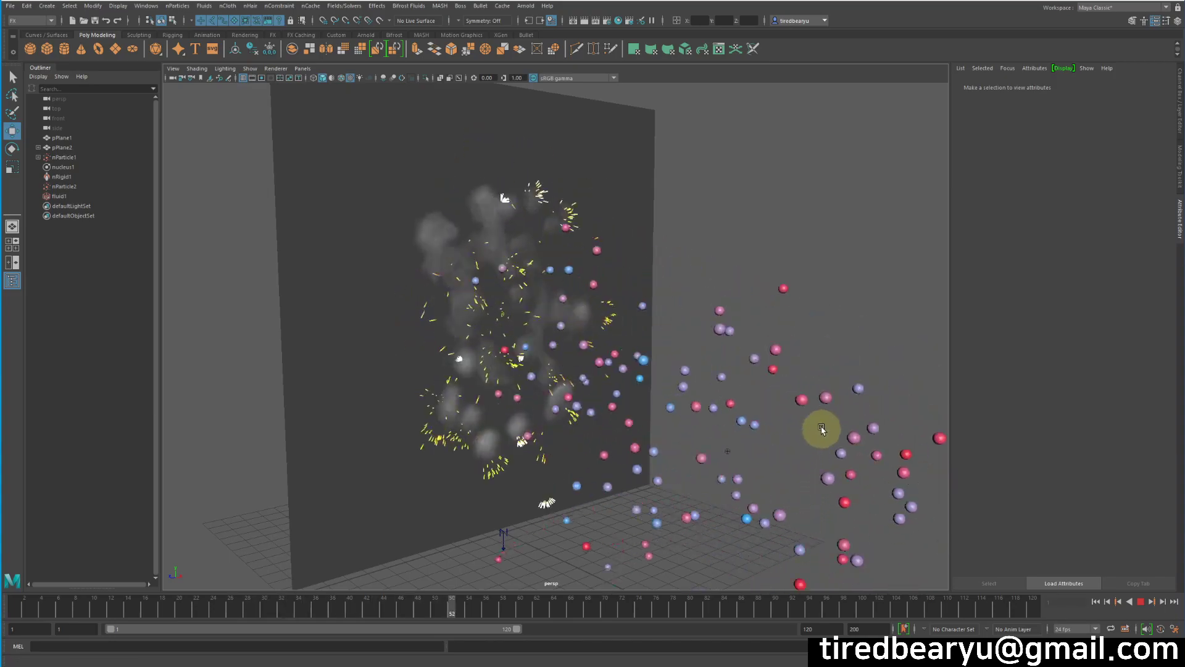
- Save the current spark scene and start a new empty scene
alt+drag(710, 418, 730, 415)
alt+middle_drag(785, 434, 750, 371)
key(ctrl+n)
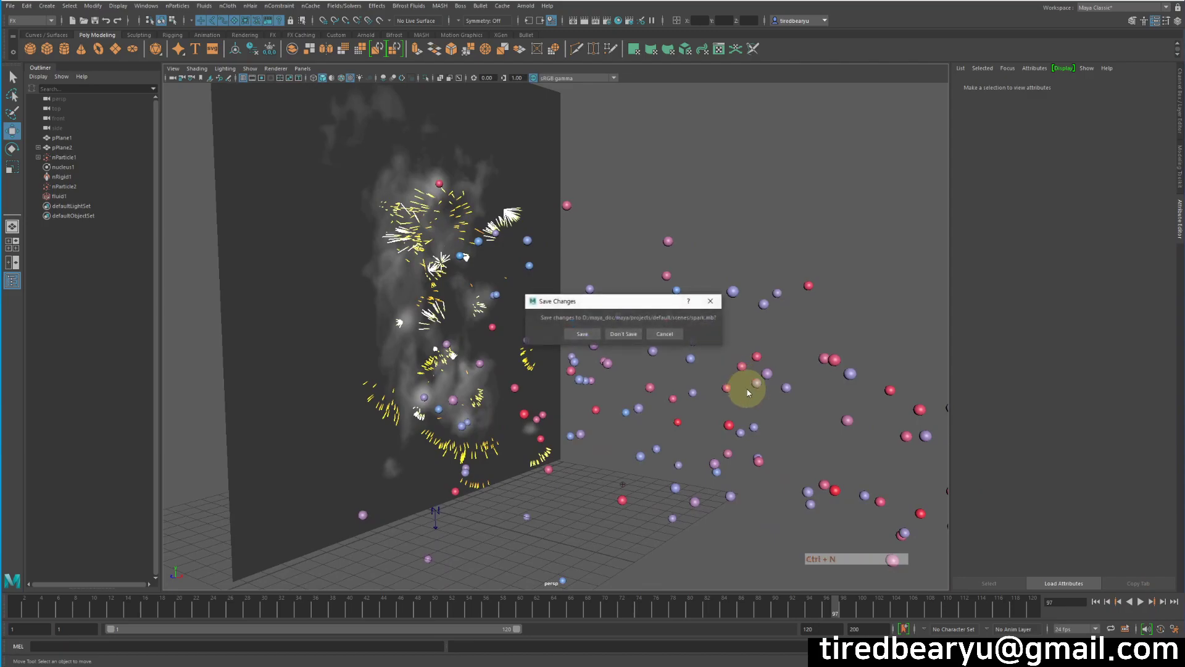
click(597, 335)
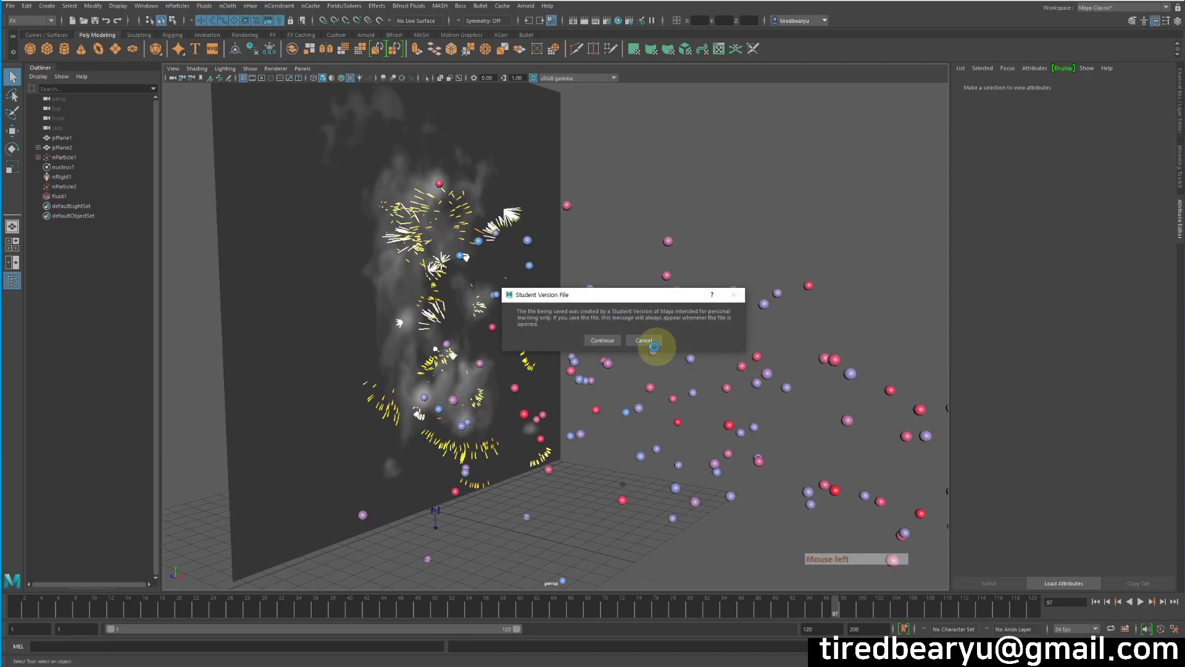
click(605, 340)
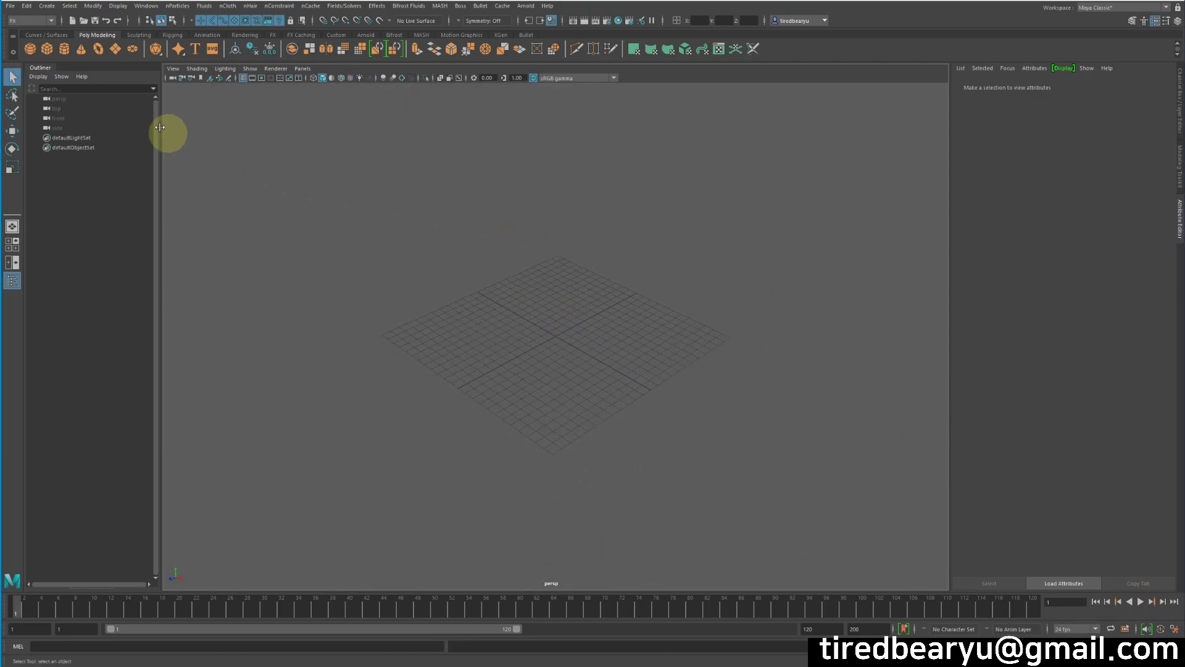
- Create a polygon cube, scale it up to a large block, and place it above the grid toward one side
click(47, 49)
mouse_move(488, 188)
alt+mouse_down()
mouse_move(462, 193)
mouse_move(467, 180)
alt+mouse_up()
key(r)
middle_drag(468, 237, 586, 251)
key(w)
drag(560, 299, 565, 242)
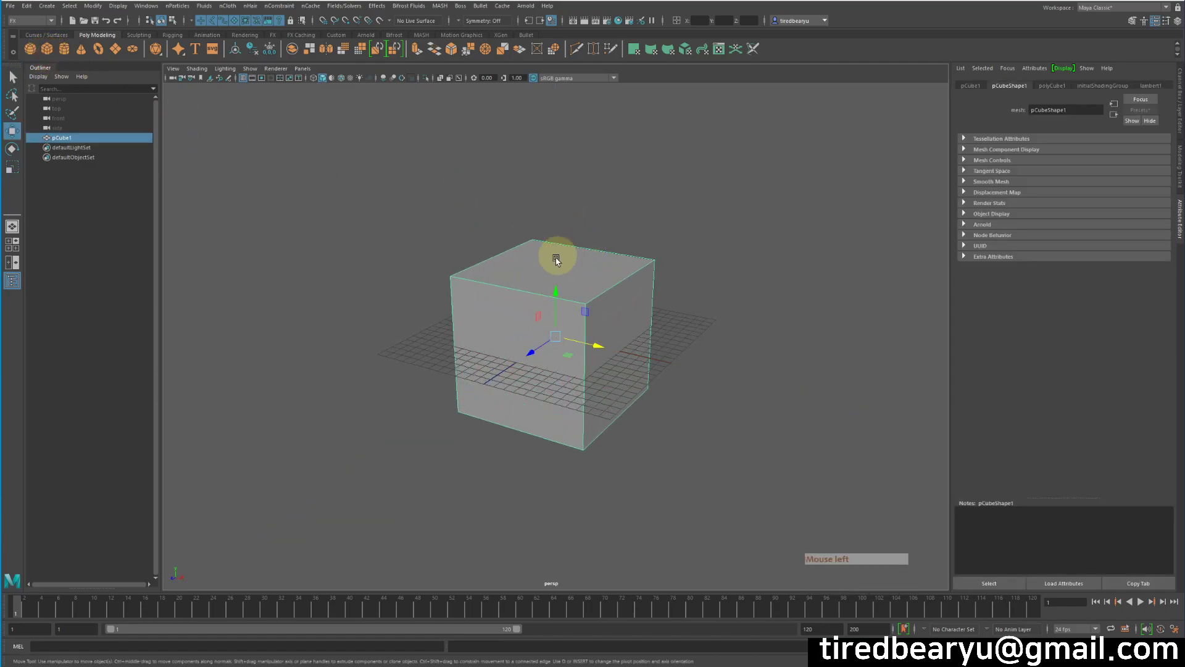
drag(556, 290, 555, 197)
drag(599, 257, 495, 232)
alt+middle_drag(515, 242, 541, 250)
alt+right_drag(541, 249, 550, 204)
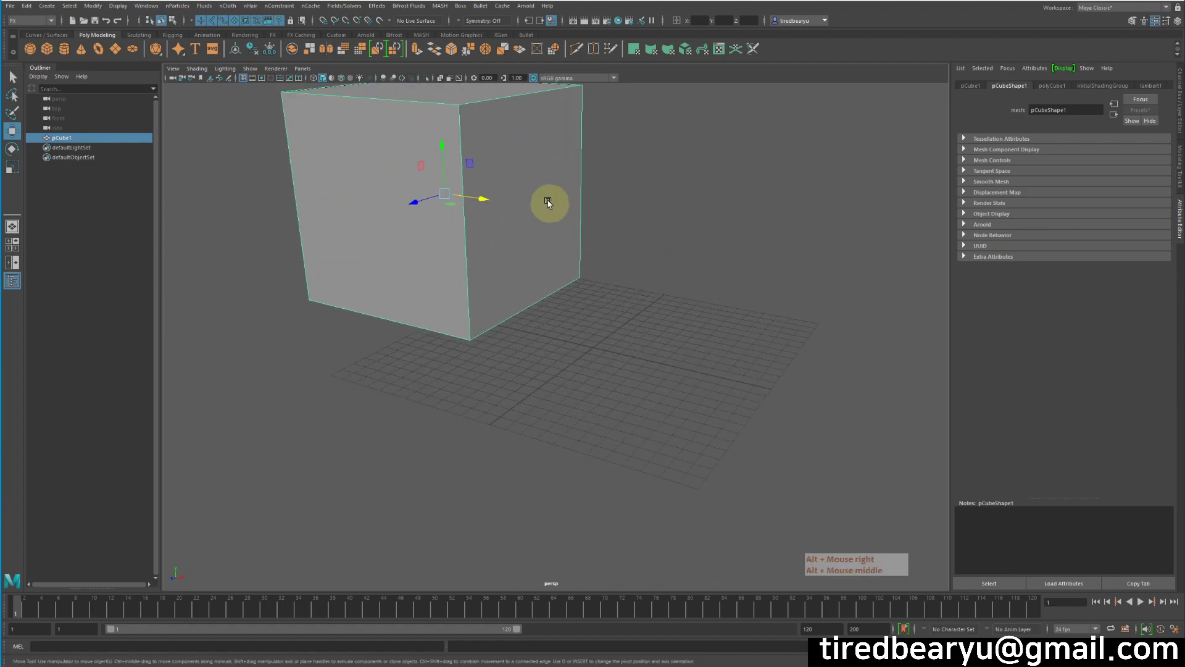
drag(439, 152, 542, 201)
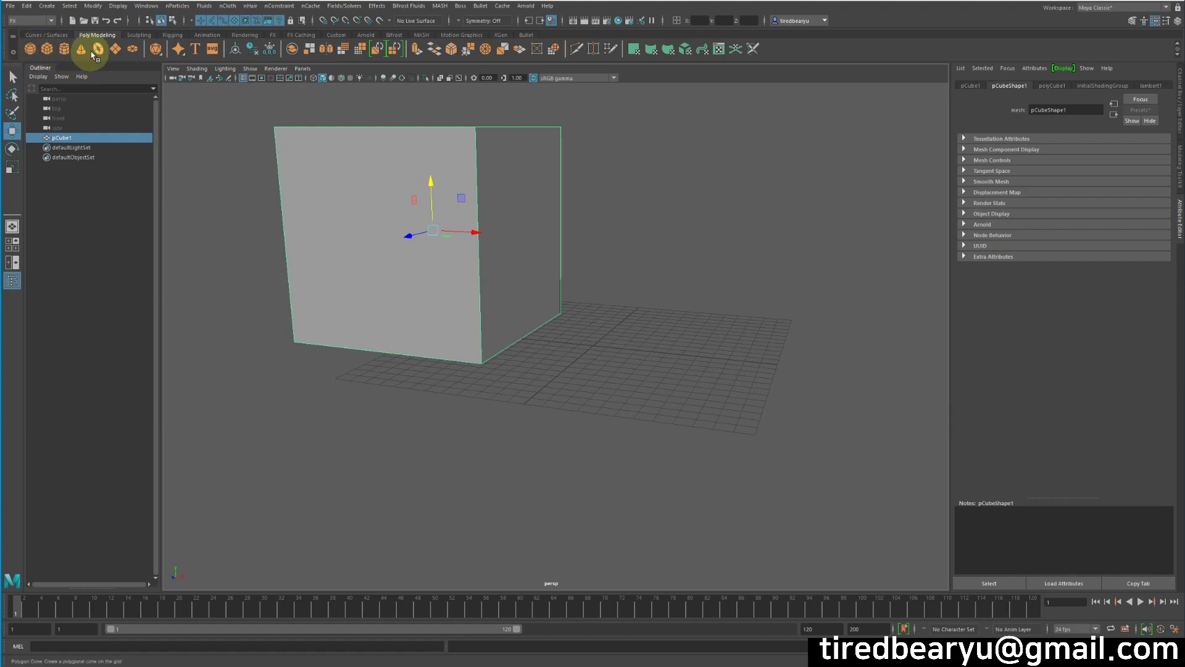
- Add a polygon plane, enlarge it and stand it upright above the grid, across from the cube
click(115, 49)
alt+drag(455, 185, 595, 310)
key(w)
drag(624, 370, 671, 267)
key(e)
key(r)
key(w)
alt+drag(645, 311, 799, 285)
drag(750, 227, 754, 277)
alt+drag(754, 277, 766, 284)
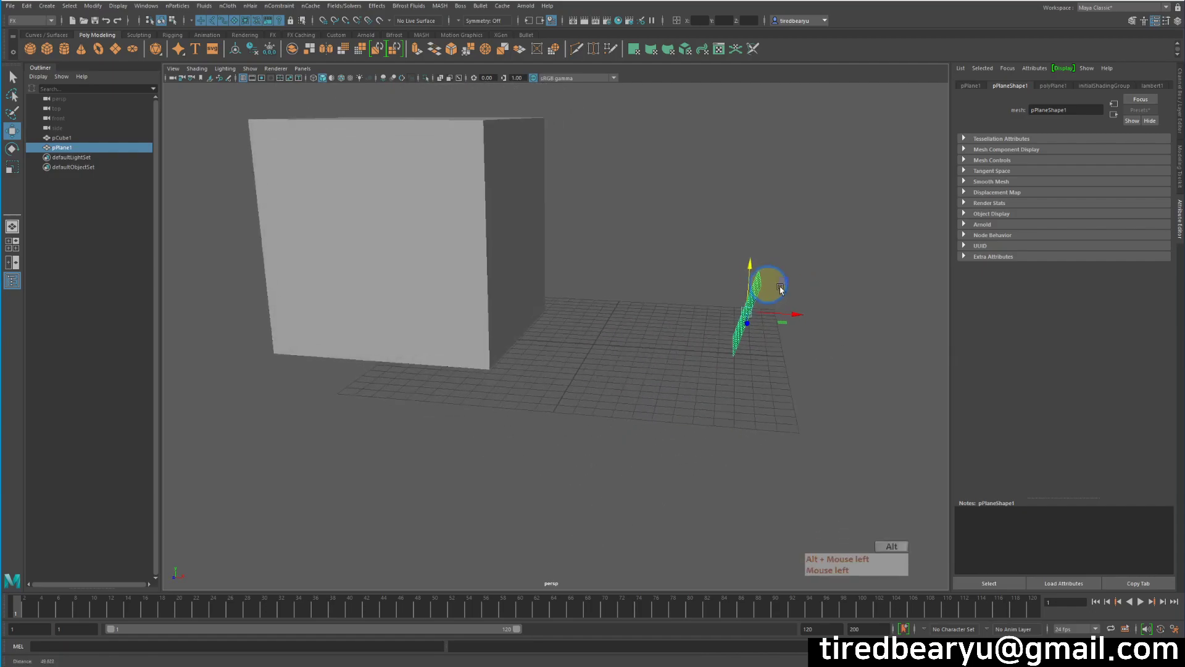
alt+right_drag(766, 284, 822, 297)
alt+middle_drag(823, 298, 715, 359)
key(q)
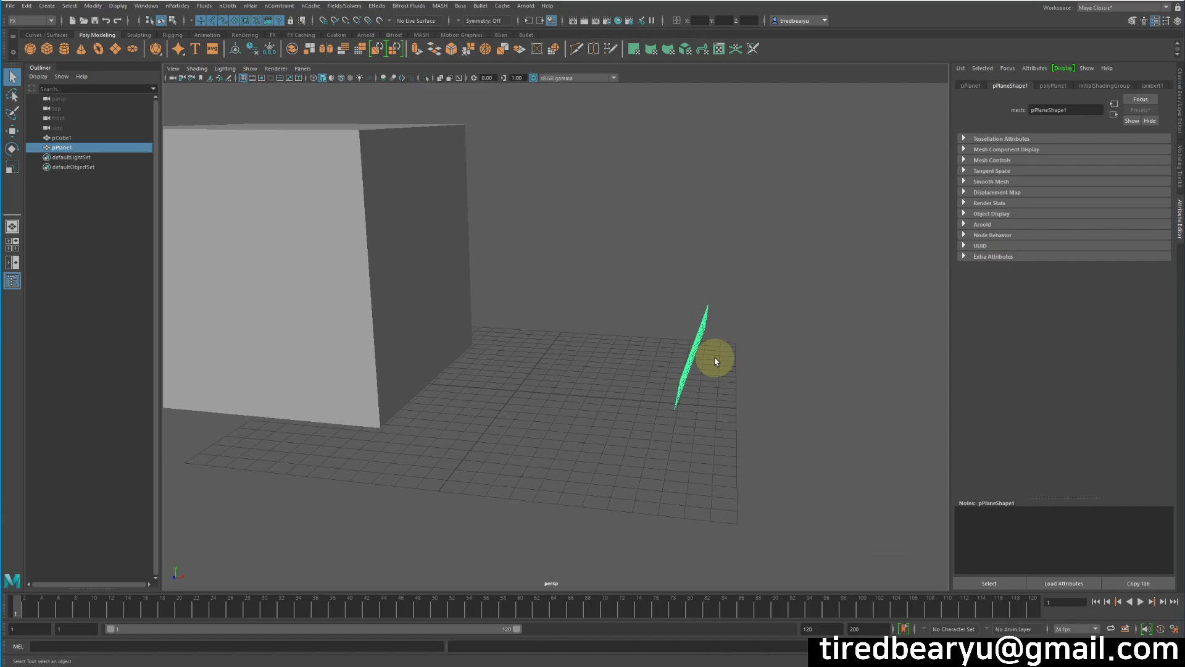
alt+drag(720, 358, 770, 357)
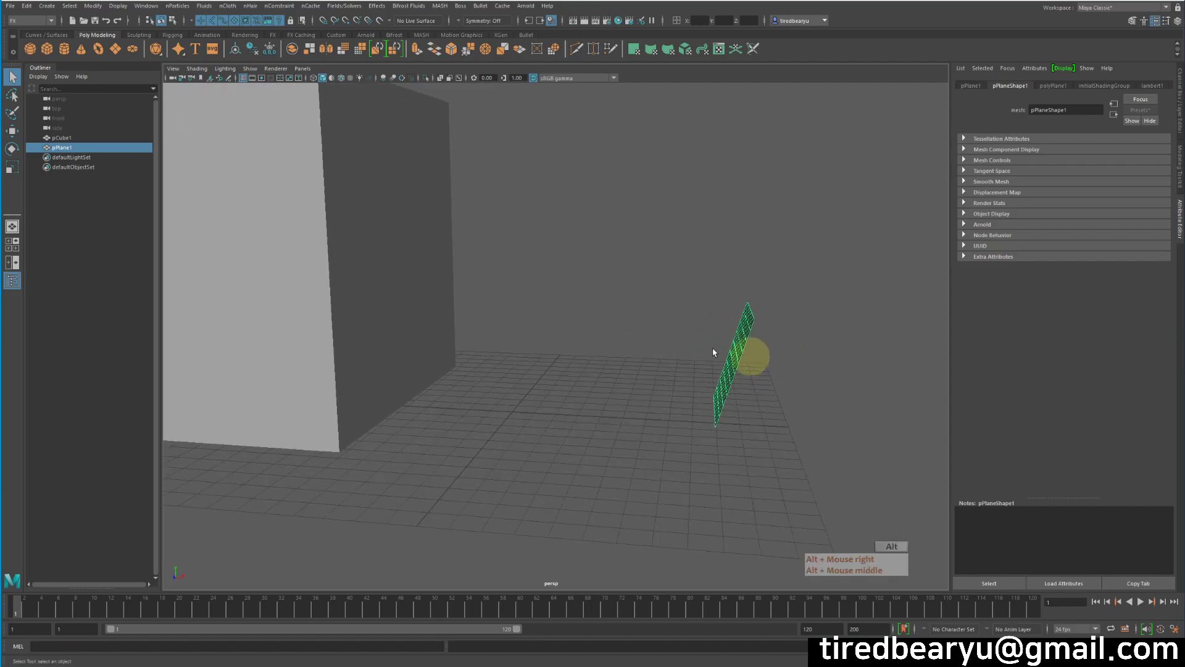
- Make the upright plane an nParticle emitter with Emit from Object
click(388, 202)
alt+middle_drag(651, 342, 623, 379)
alt+drag(622, 379, 624, 373)
click(723, 353)
alt+drag(759, 371, 699, 364)
alt+middle_drag(496, 249, 500, 274)
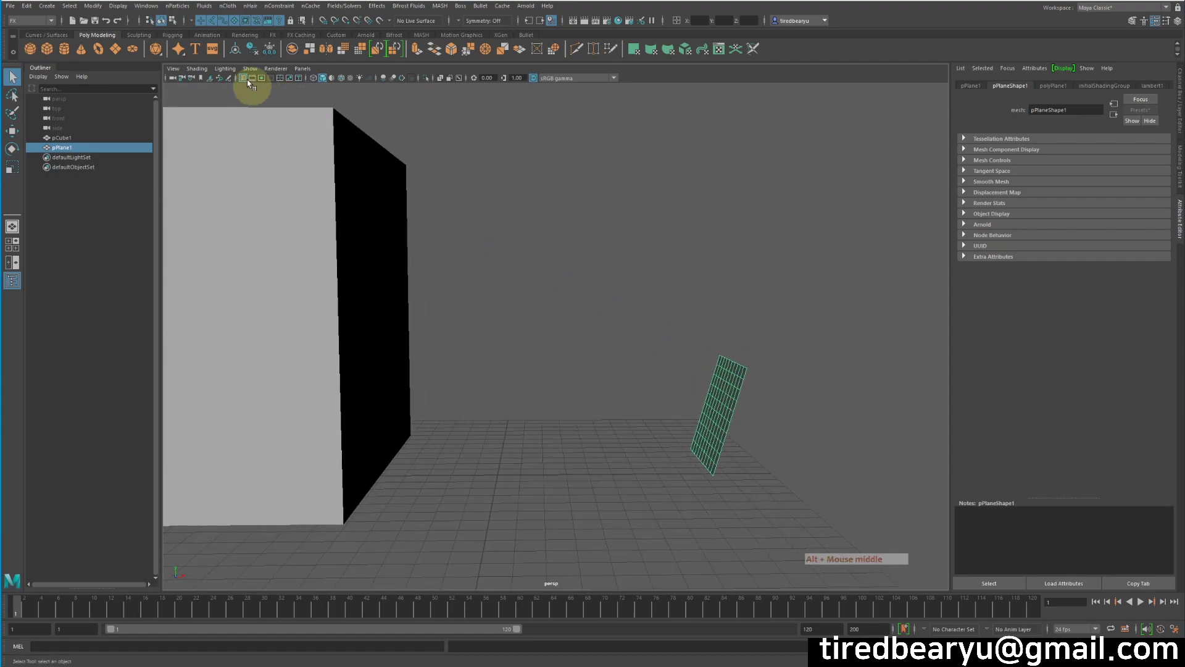
click(177, 5)
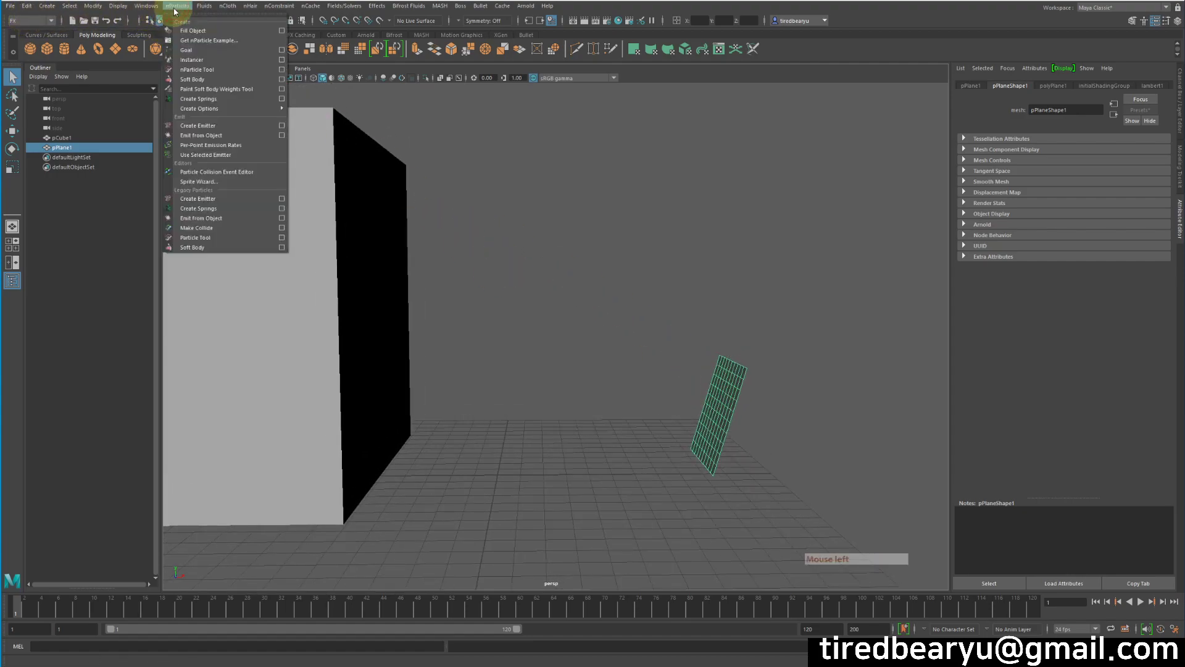
click(226, 126)
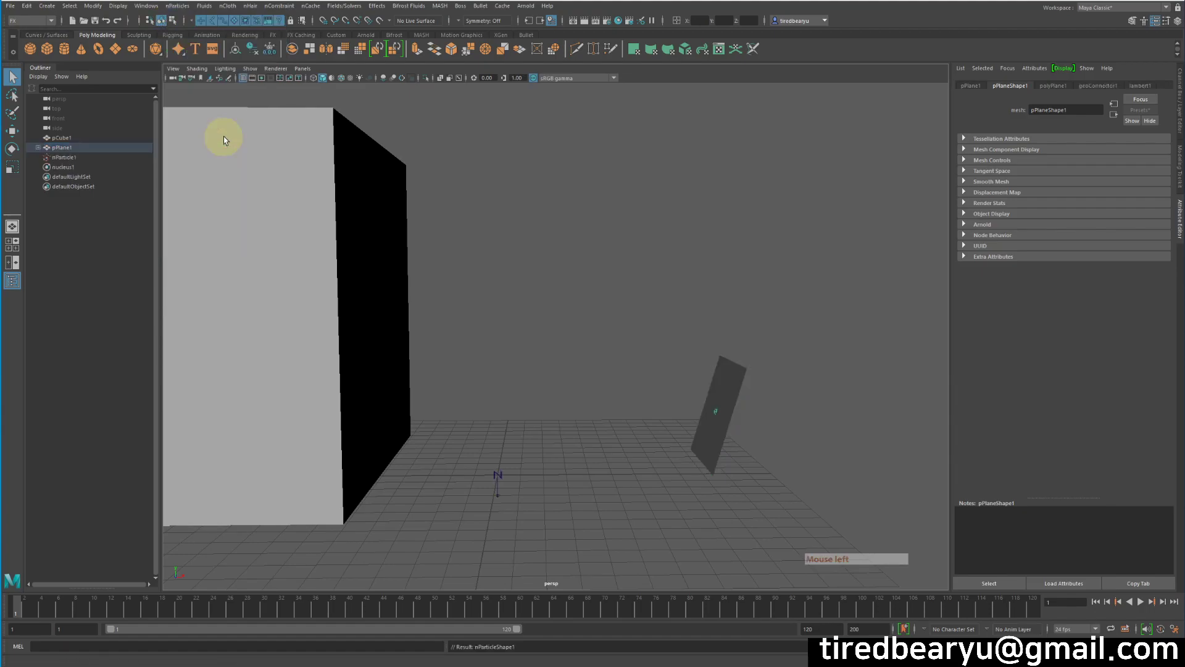
- Play the simulation to check the plane's particle emission and return to the first frame
alt+drag(753, 314, 741, 378)
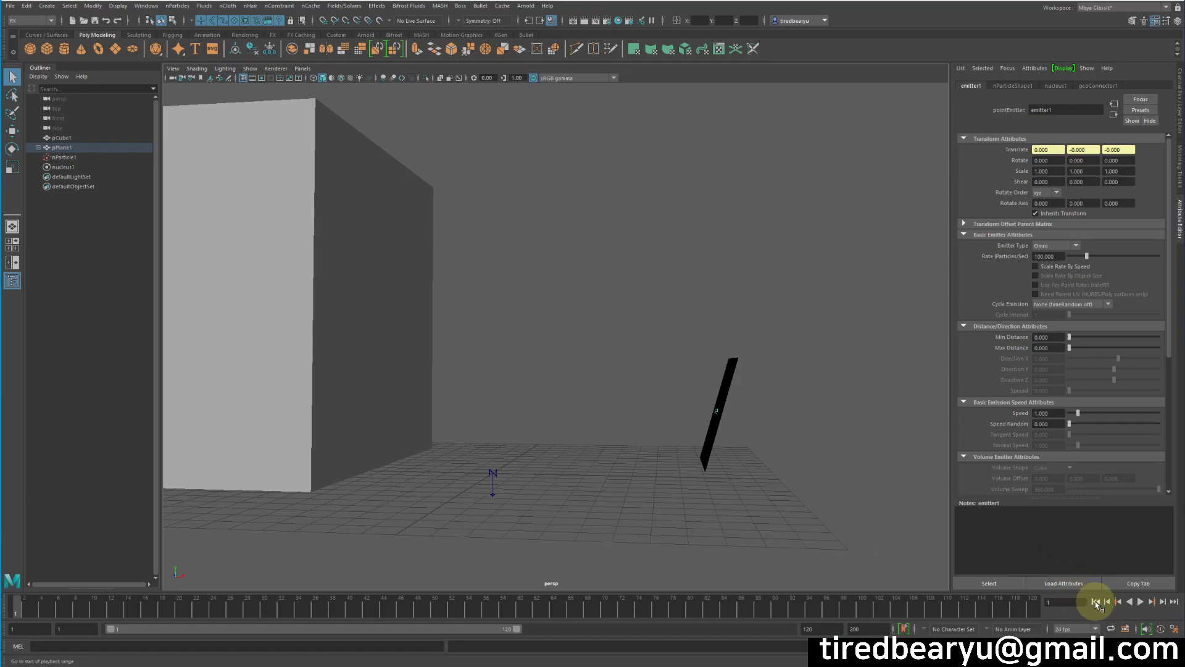
click(1140, 602)
click(1140, 603)
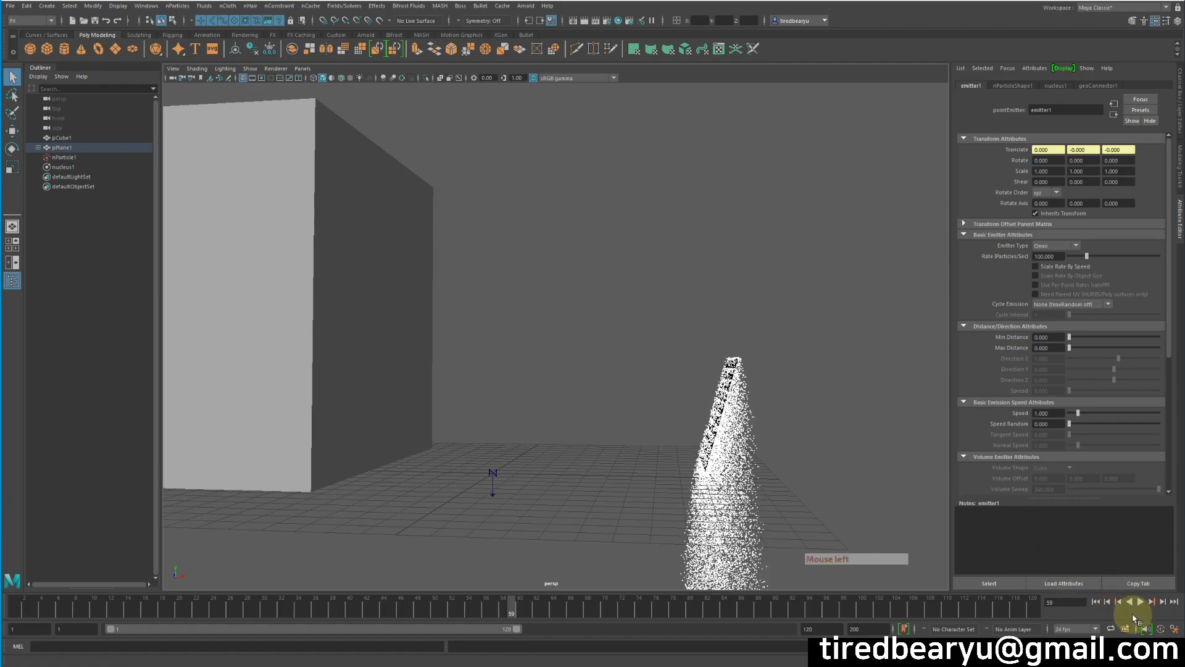
click(1095, 602)
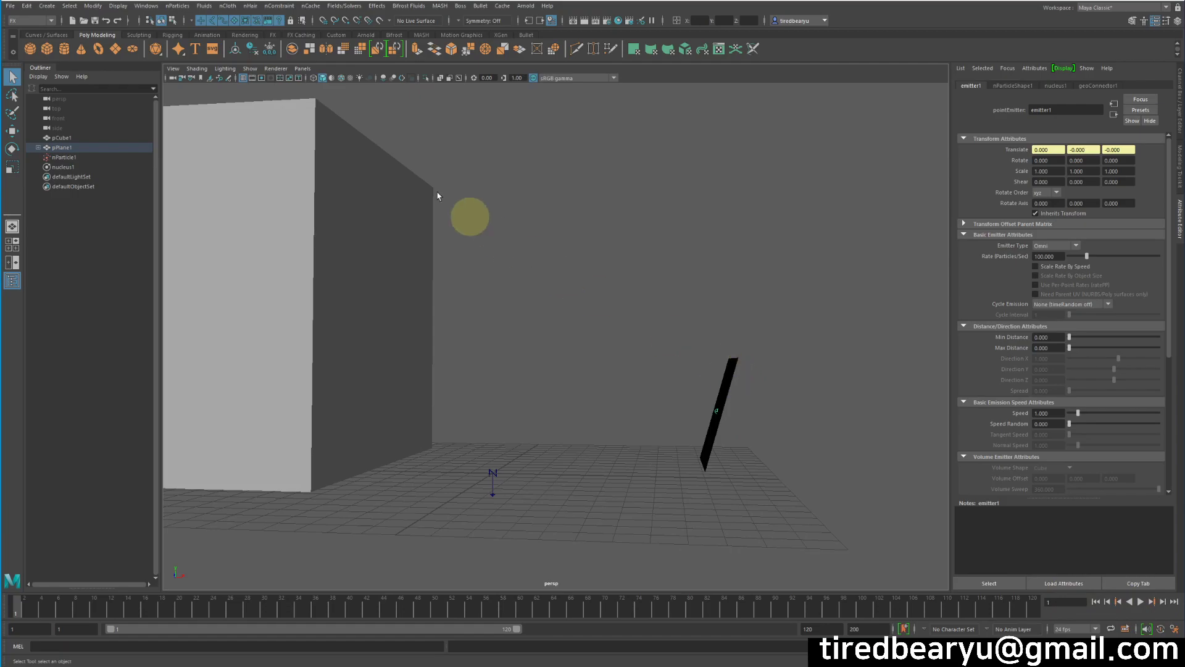
- Review the default particle types offered in the nParticle create options
click(181, 6)
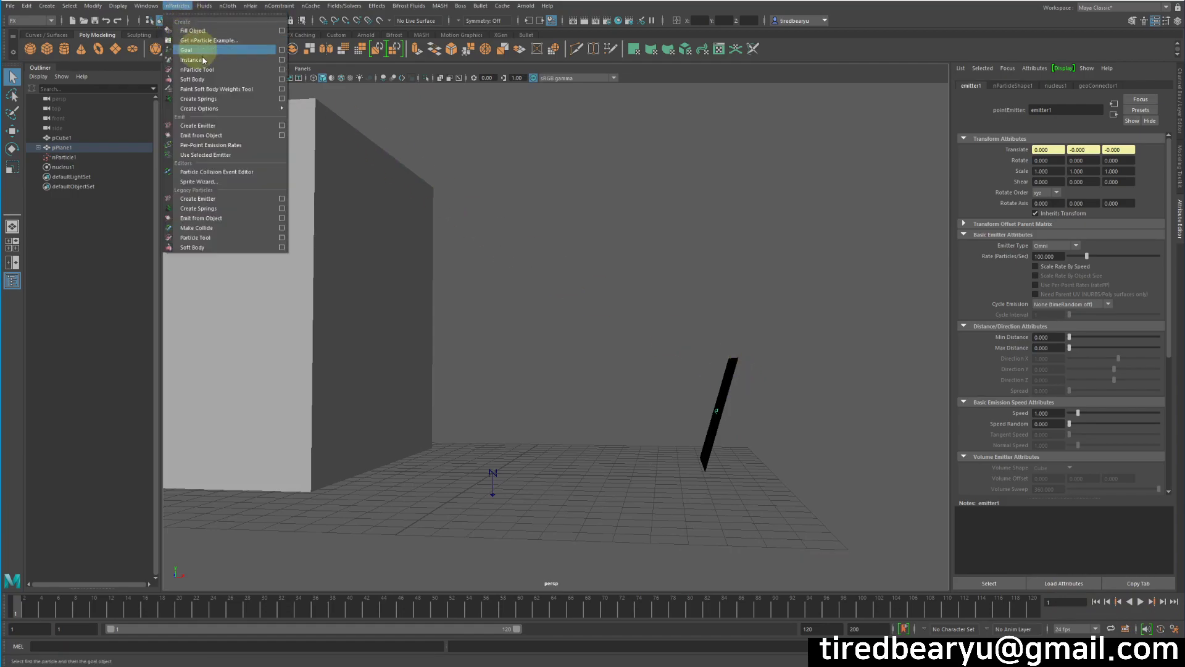
mouse_move(204, 109)
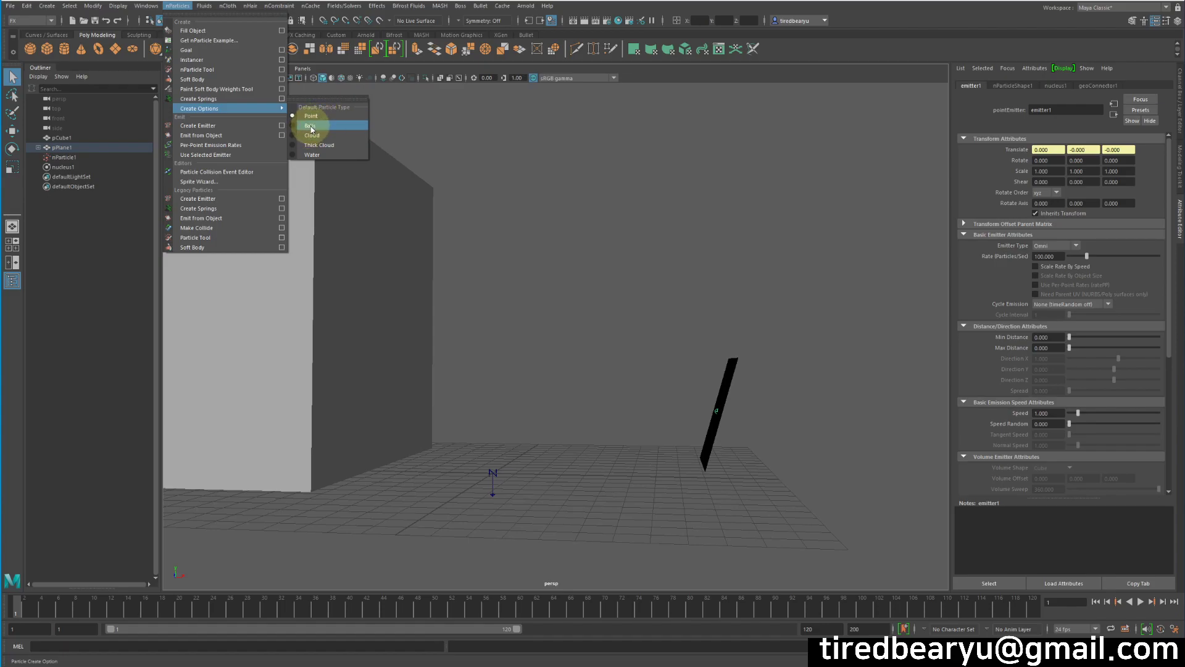
click(705, 259)
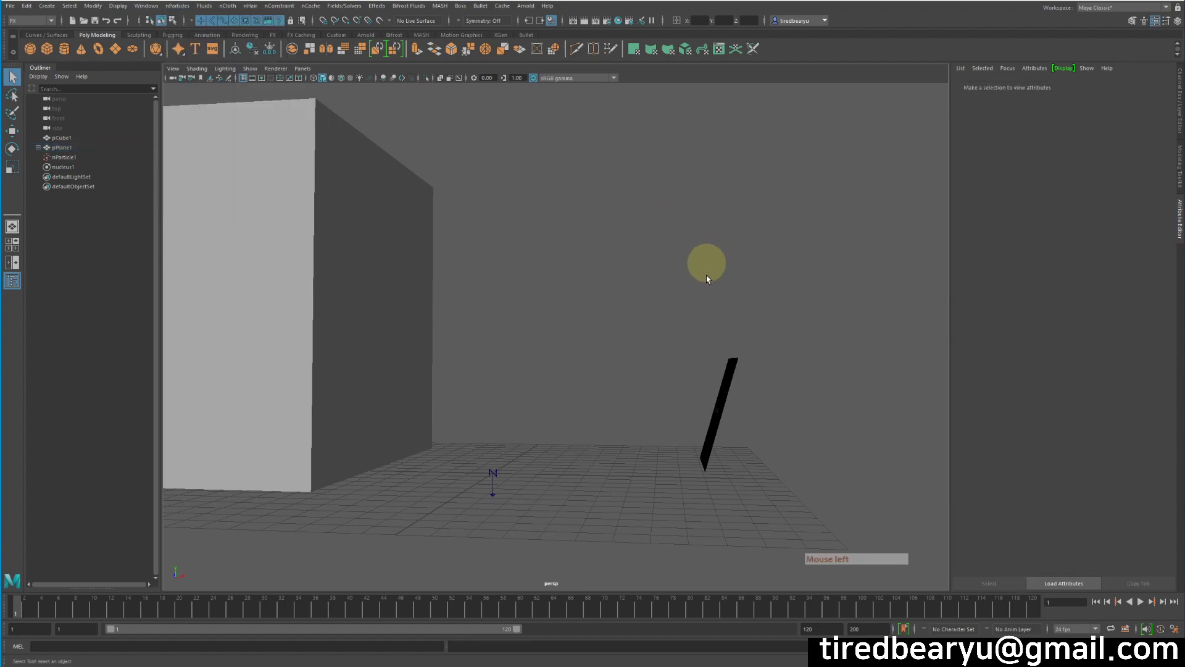
- Set the nParticle object's particle render type to Blobby Surface (s/w)
drag(708, 268, 817, 394)
drag(658, 330, 807, 427)
ctrl+drag(722, 350, 764, 379)
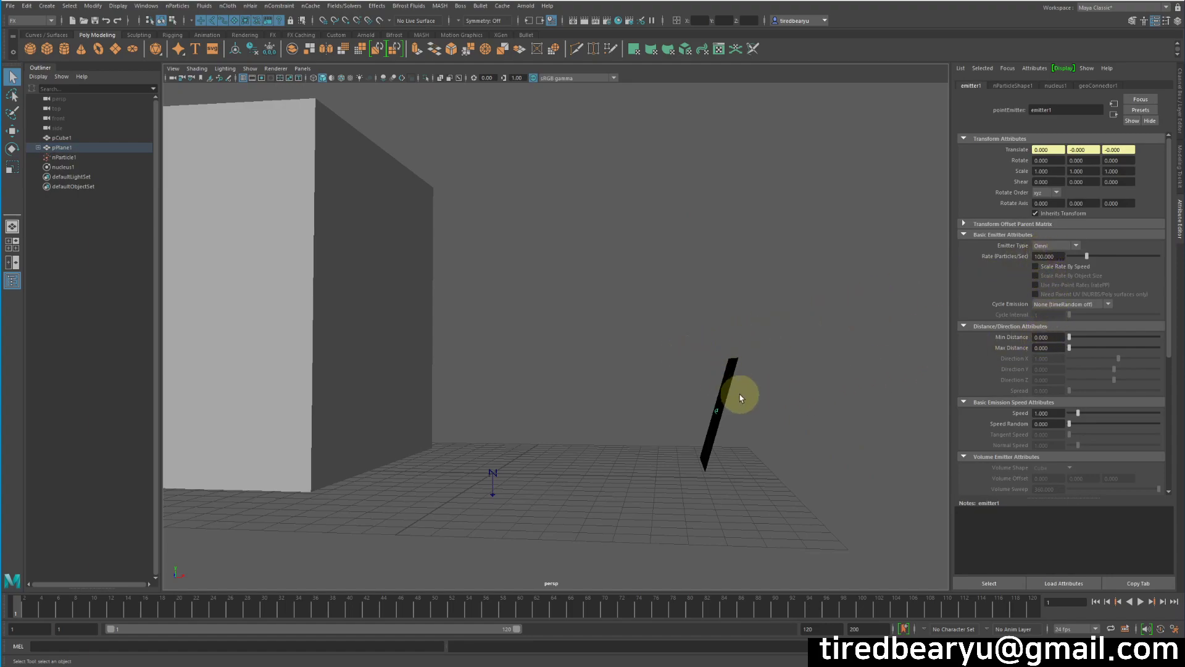
click(68, 157)
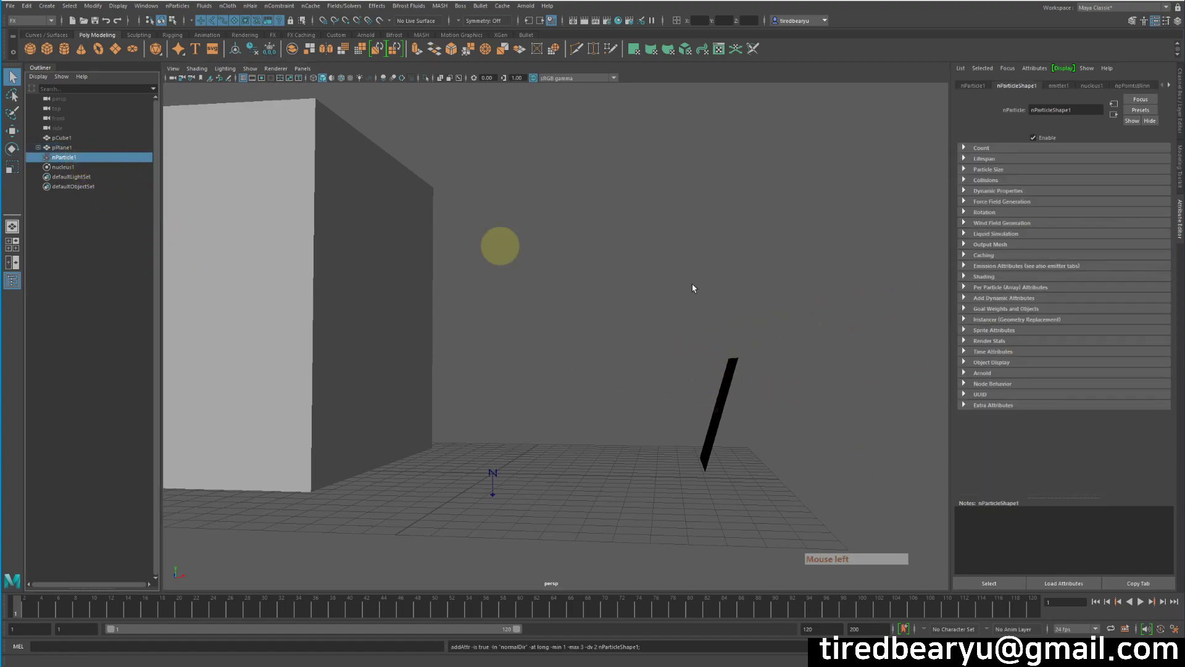
click(995, 278)
click(1053, 288)
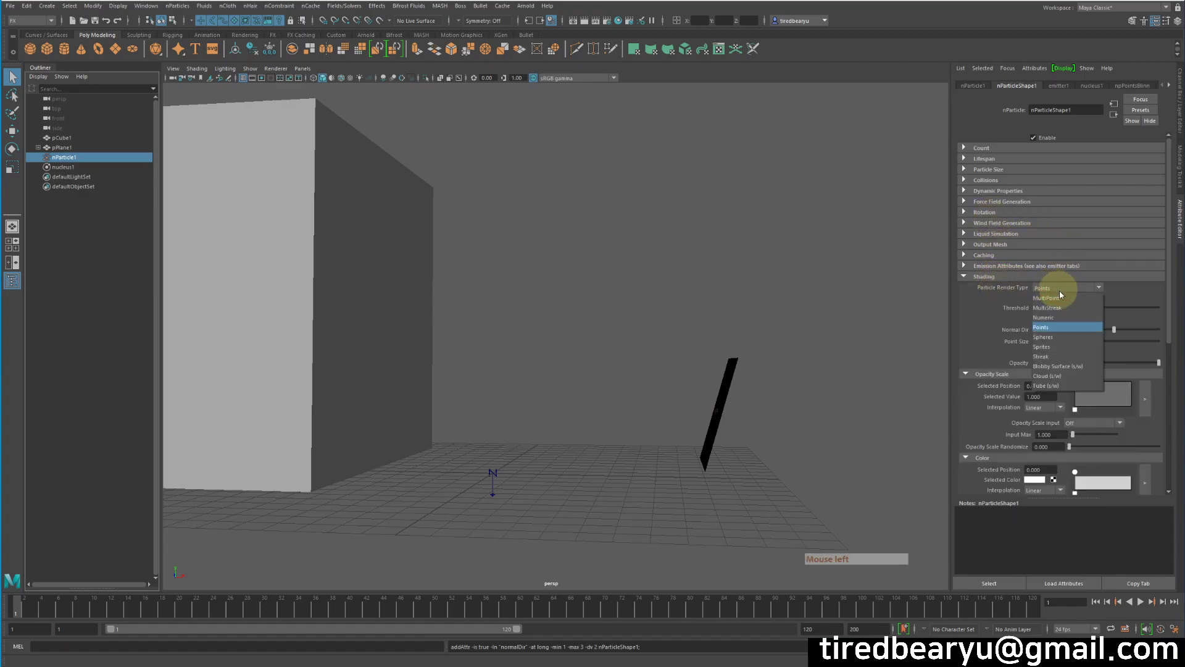
click(1077, 366)
- Play the simulation twice and examine from several angles how the blobby particles leave the plane
alt+drag(838, 379, 935, 400)
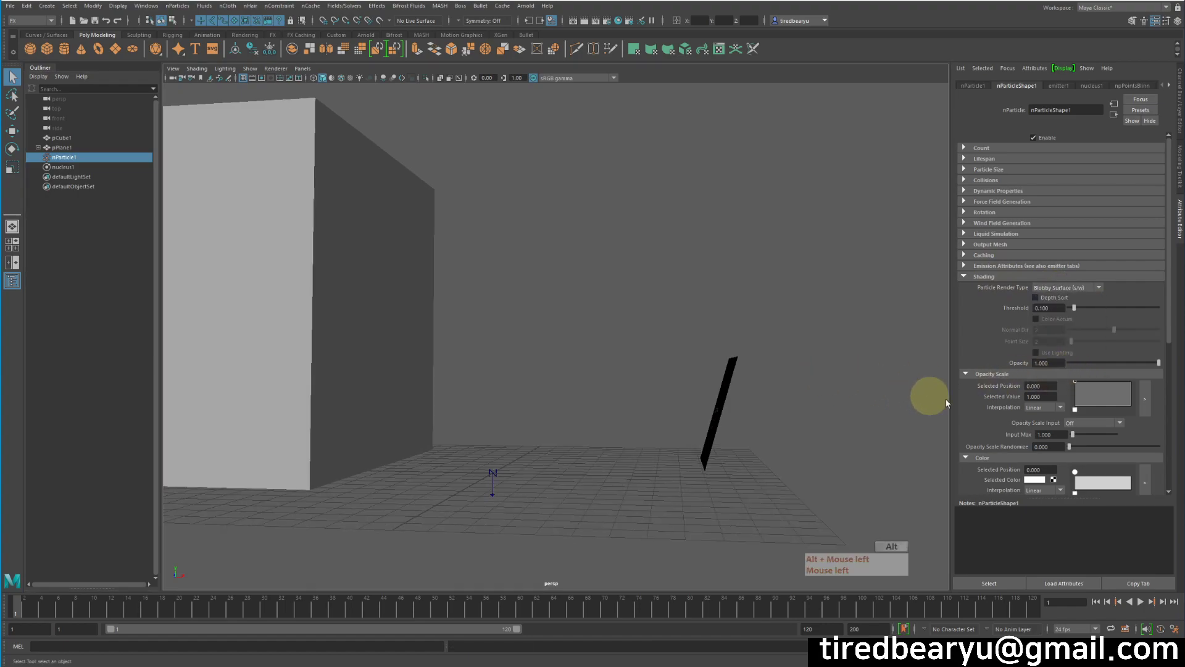
click(1140, 602)
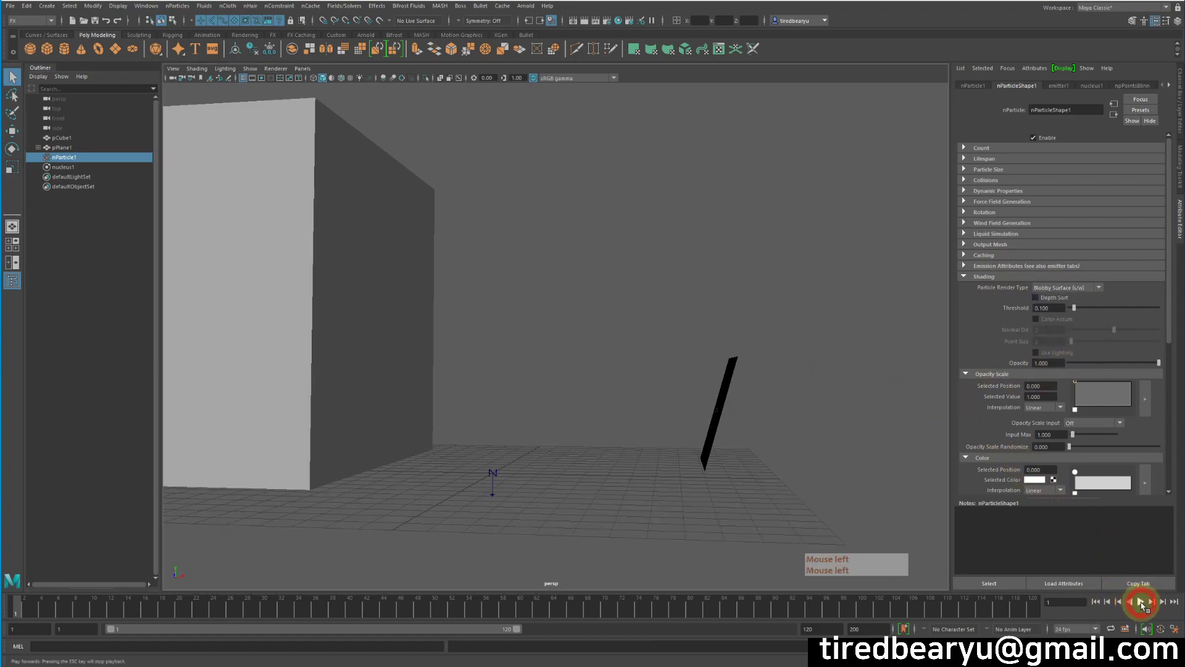
alt+drag(785, 431, 785, 468)
alt+middle_drag(786, 468, 754, 373)
alt+drag(754, 373, 690, 354)
alt+middle_drag(705, 407, 732, 329)
alt+drag(733, 327, 784, 369)
alt+middle_drag(751, 342, 747, 388)
alt+drag(747, 389, 782, 353)
alt+middle_drag(763, 330, 773, 372)
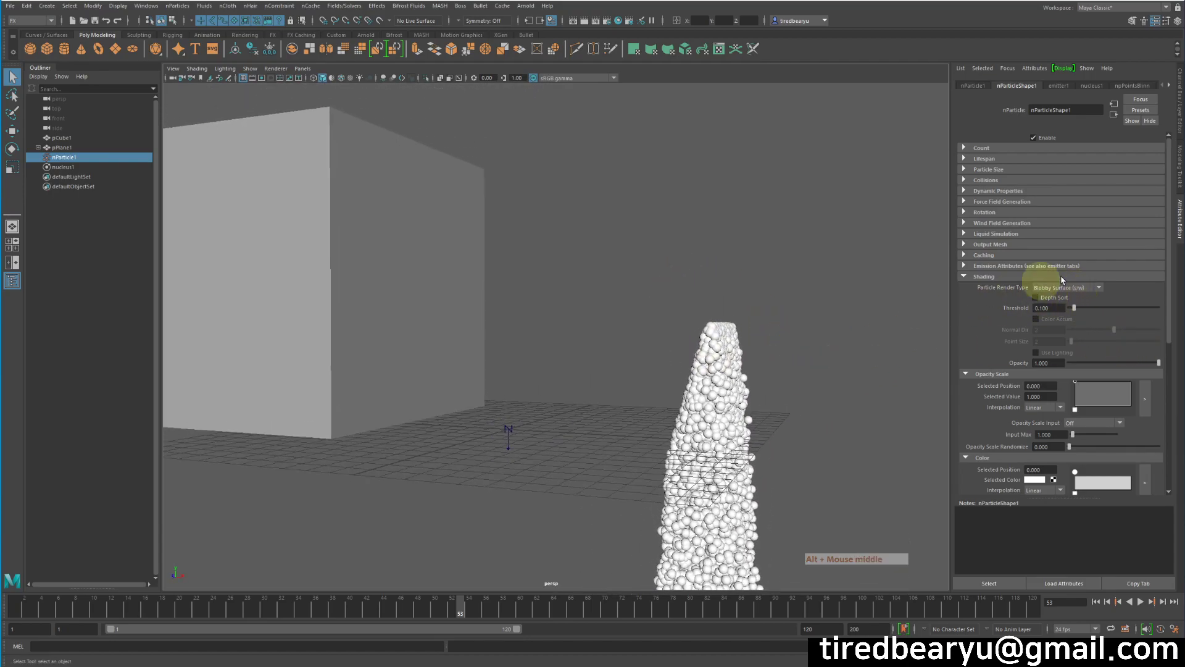
click(1095, 601)
click(1141, 601)
alt+drag(801, 424, 770, 405)
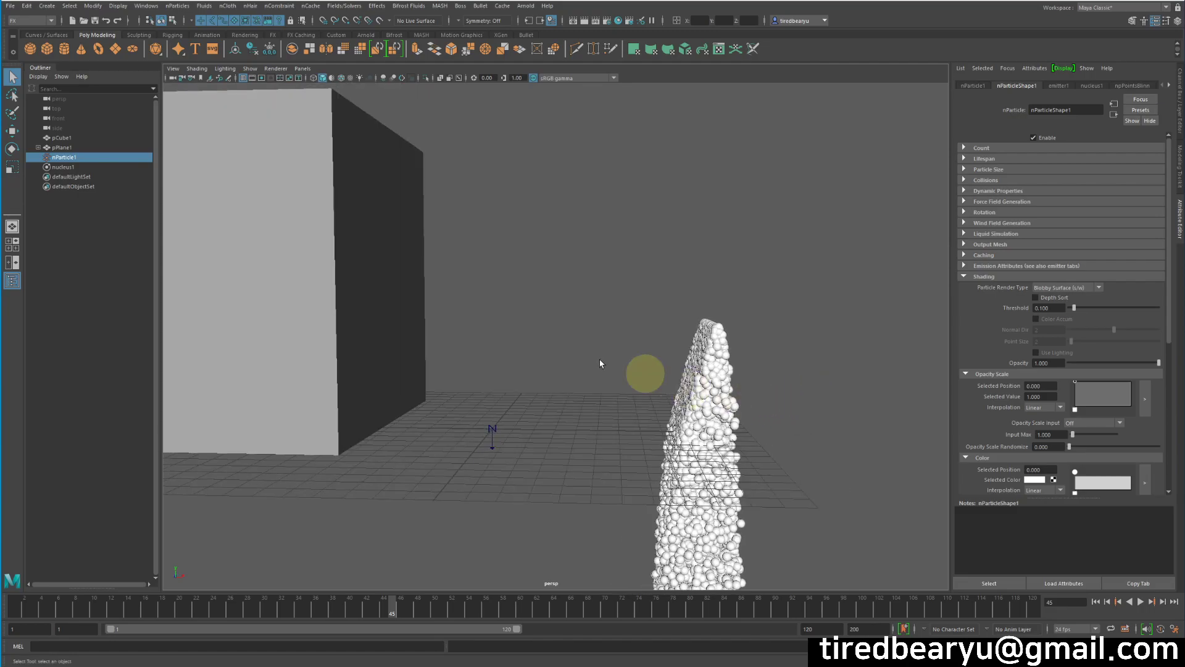
- Change the emitter type of the plane's emitter to Surface
click(39, 147)
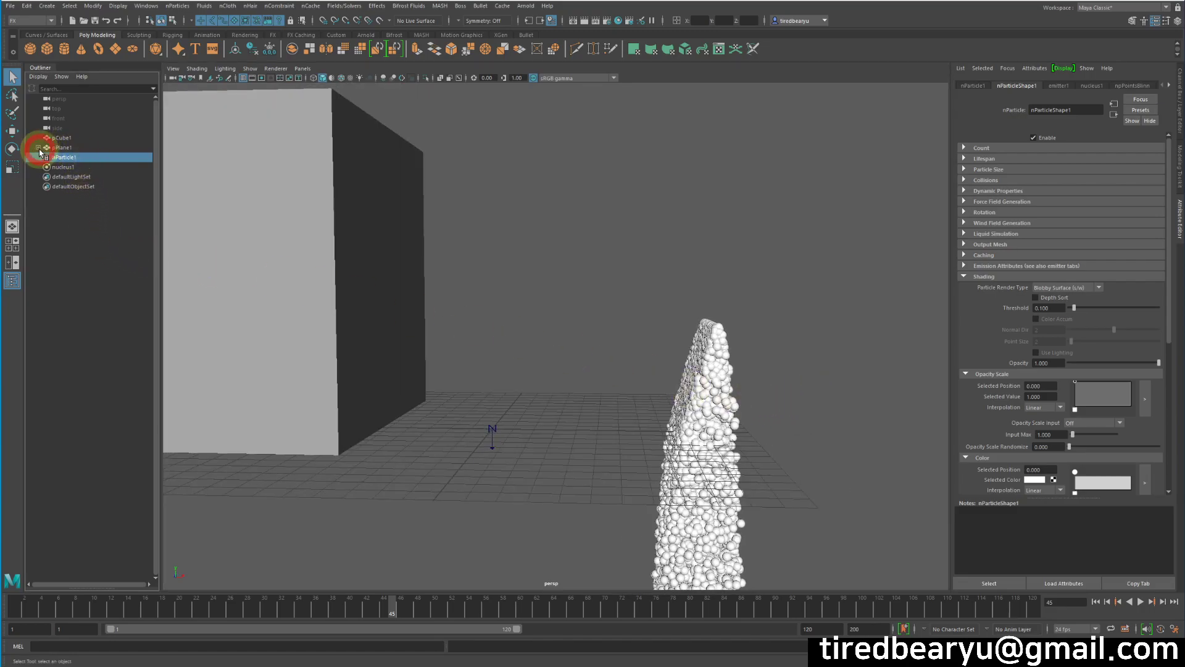
click(68, 157)
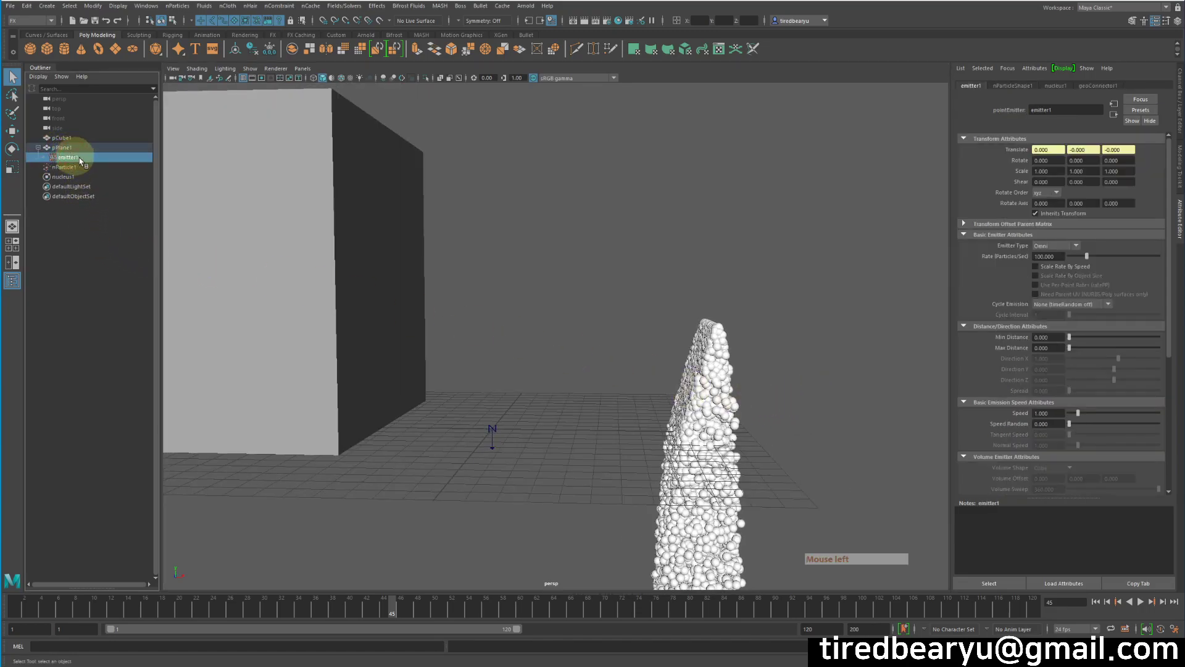
click(1053, 246)
click(1056, 265)
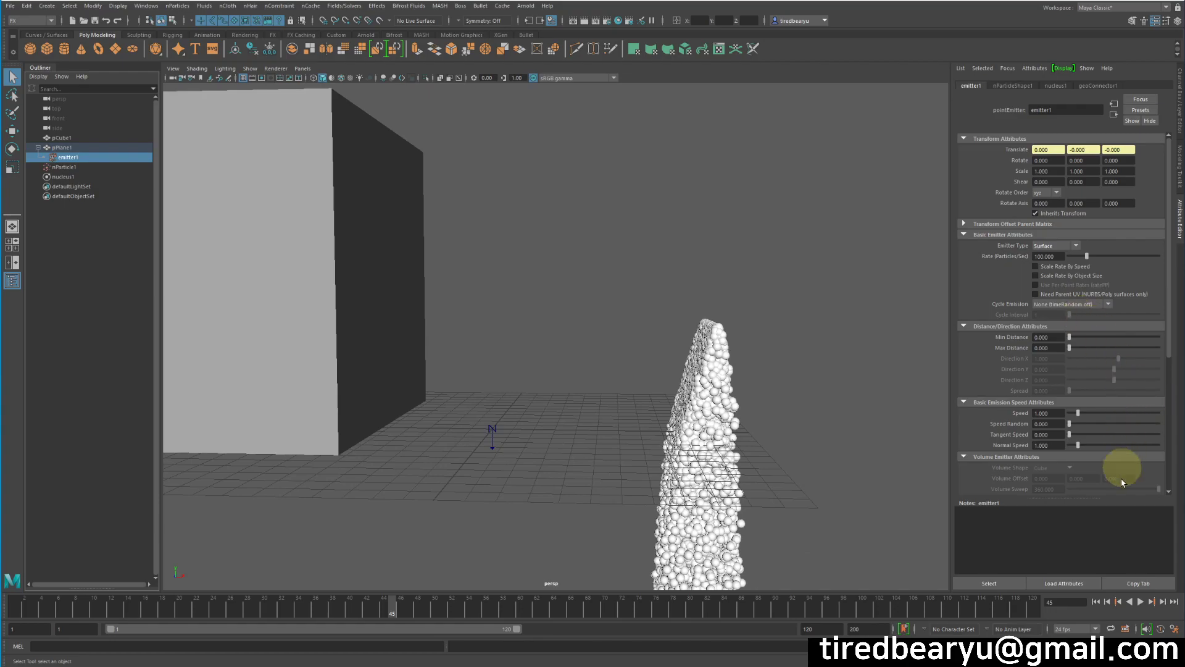
- Replay the simulation from the first frame to check the surface emission from the side
click(1095, 600)
click(1142, 602)
alt+drag(799, 460, 778, 441)
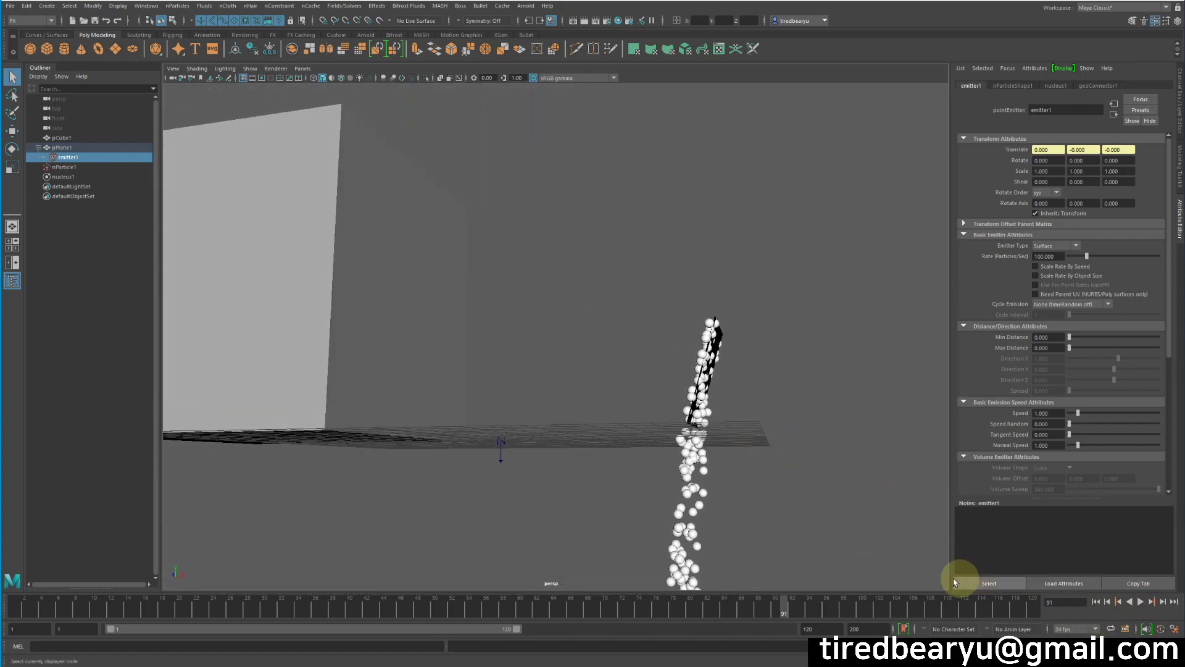
click(1141, 602)
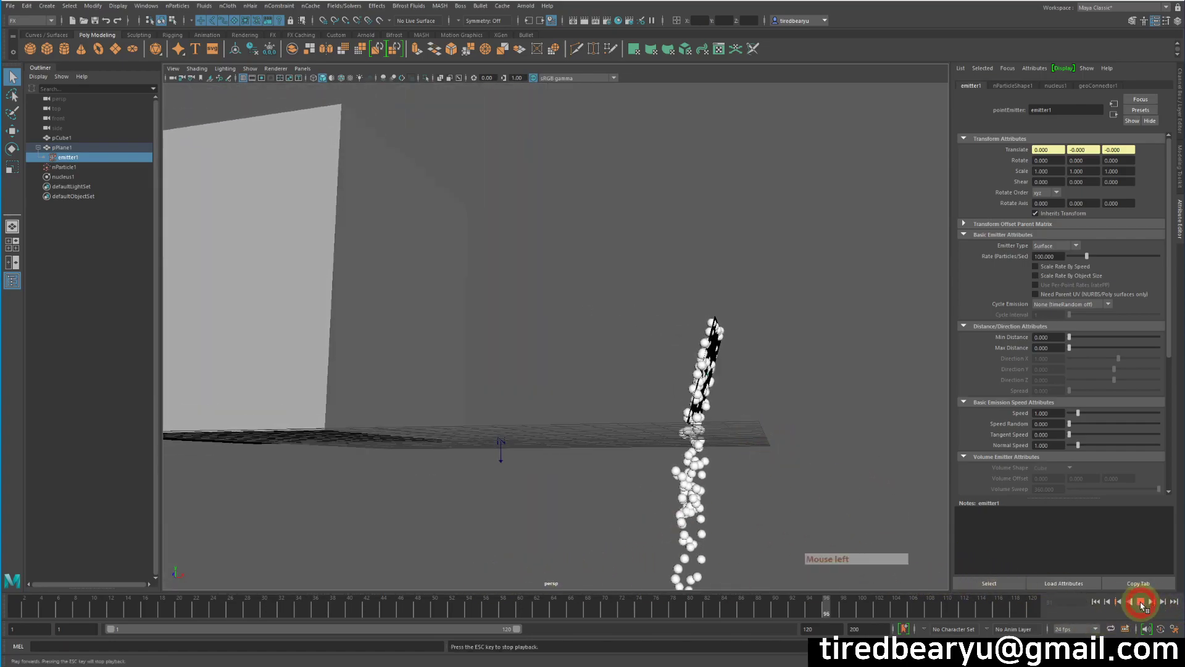
click(1141, 602)
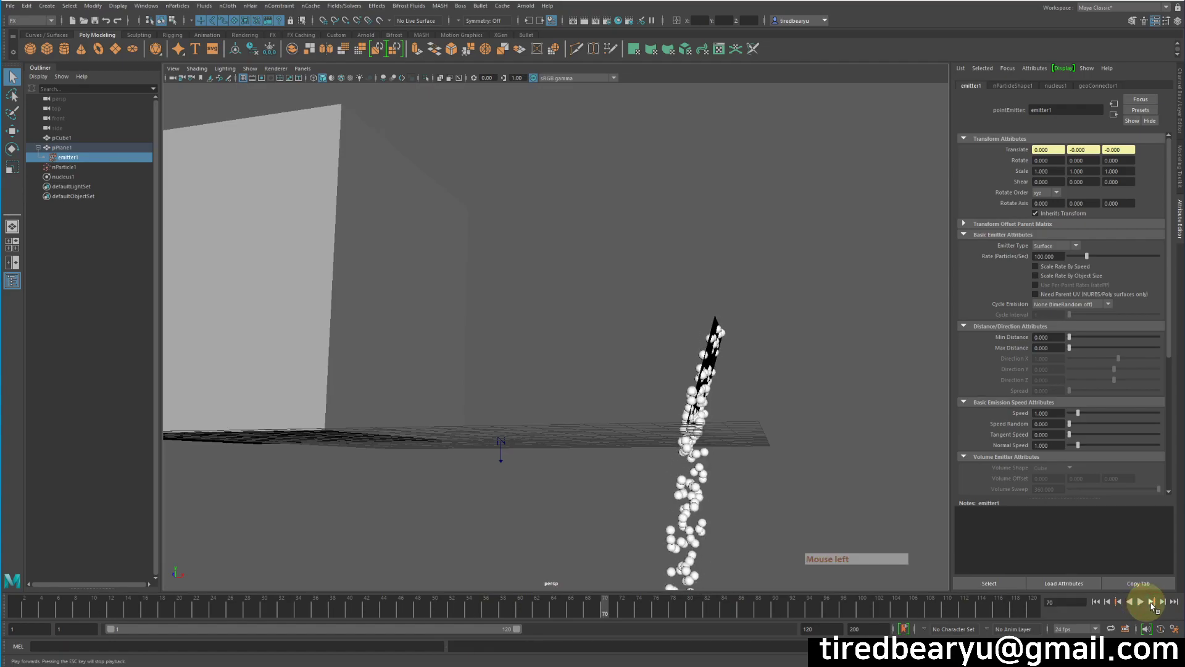
- Set the time slider playback speed to Play every frame and save the preferences
click(1174, 631)
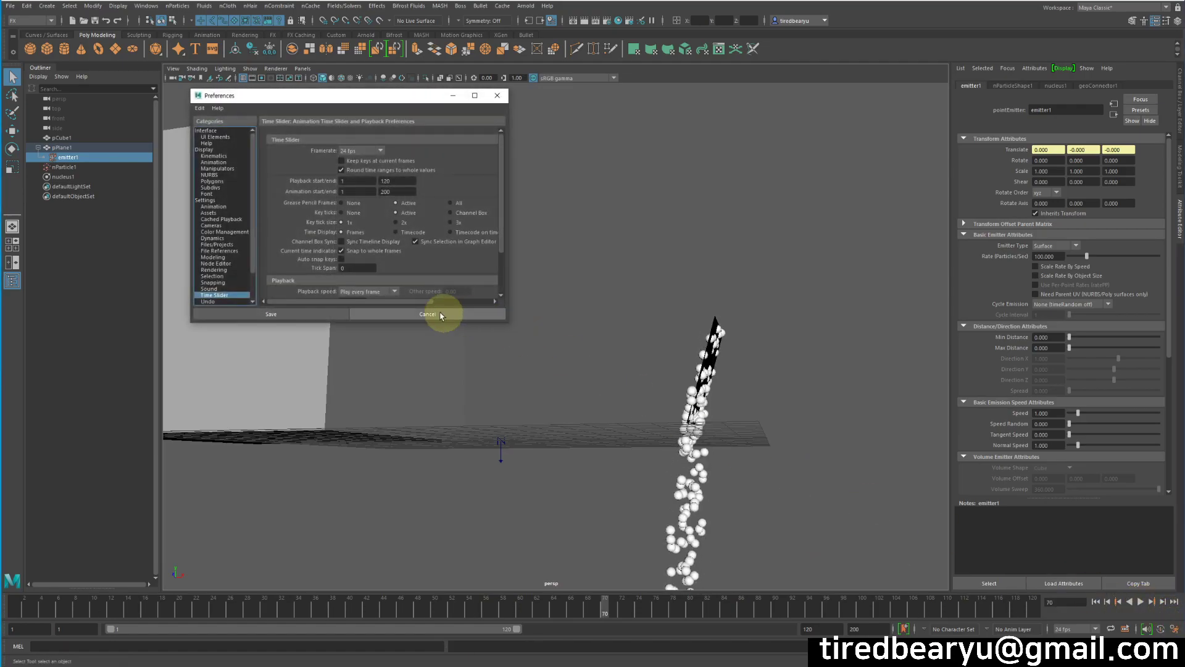
click(361, 294)
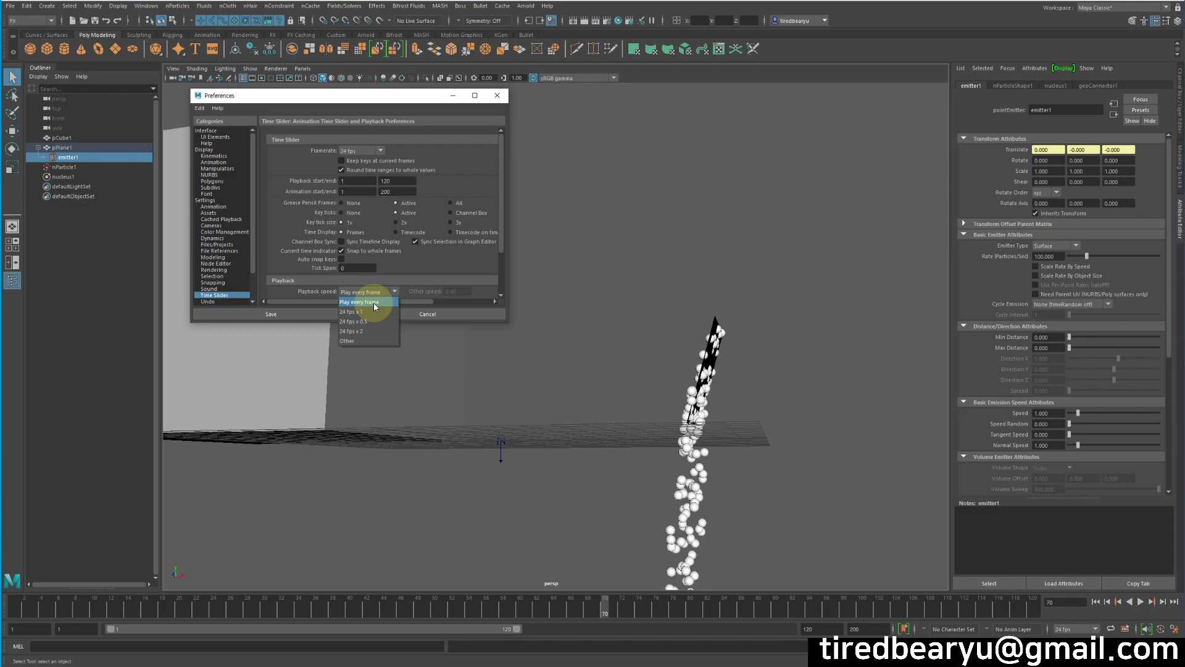
click(373, 303)
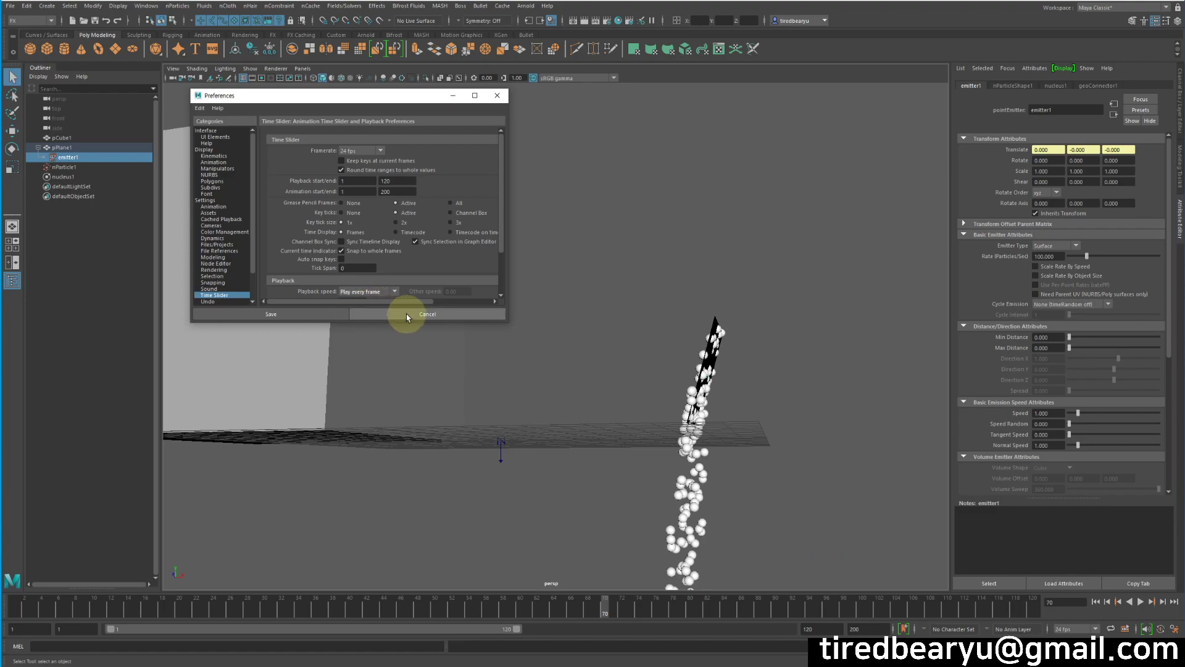
click(323, 312)
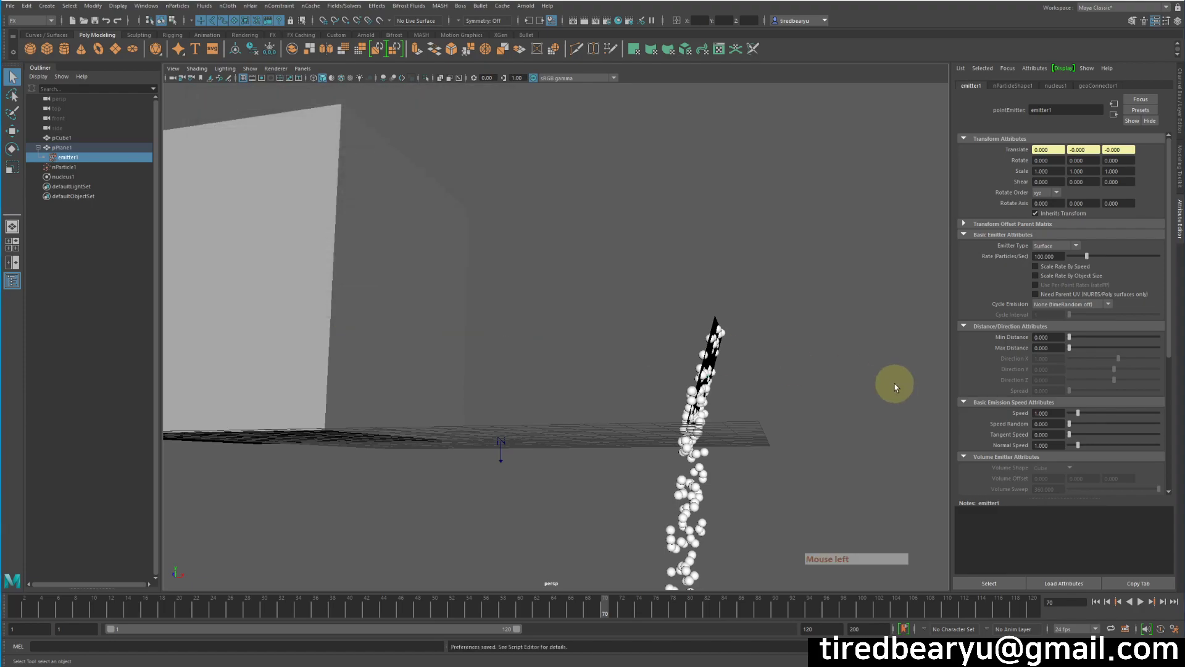
alt+drag(920, 365, 914, 374)
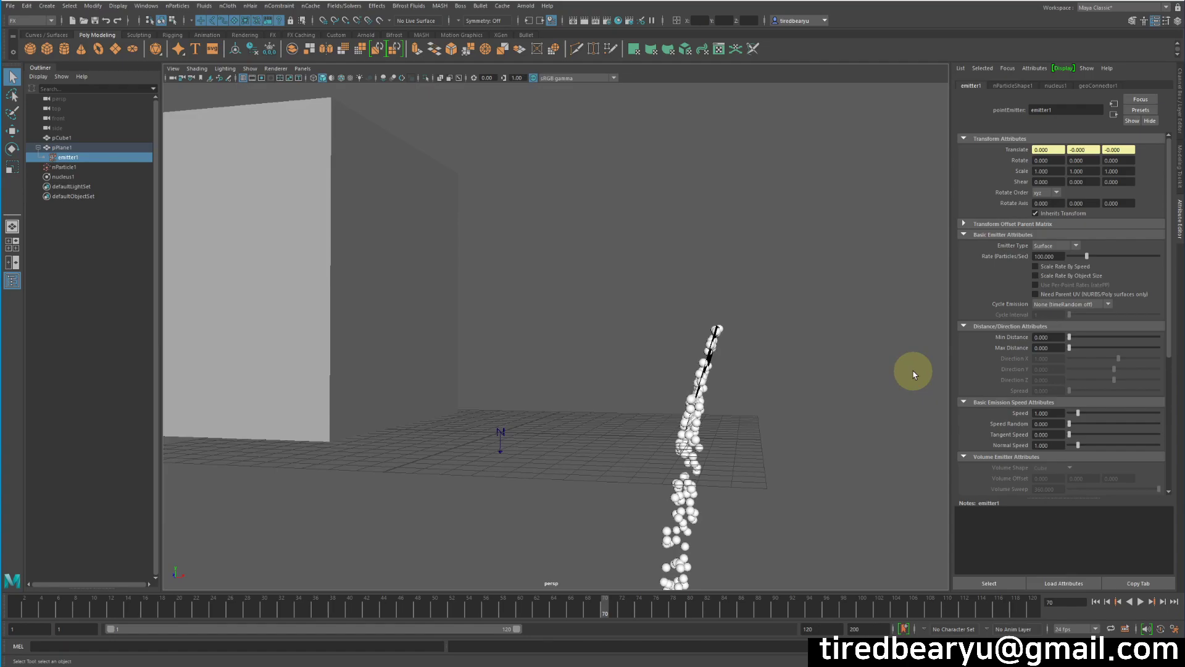
alt+middle_drag(808, 383, 836, 369)
alt+drag(836, 369, 816, 350)
alt+middle_drag(802, 352, 790, 328)
alt+right_drag(789, 328, 841, 325)
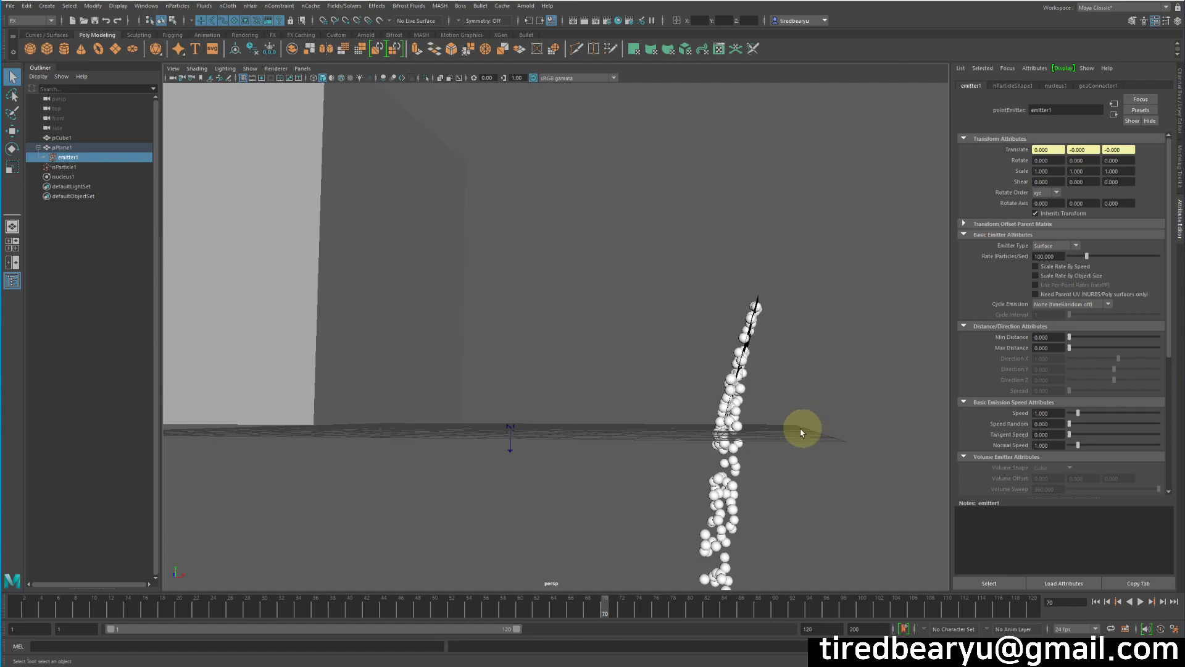
alt+middle_drag(786, 429, 772, 432)
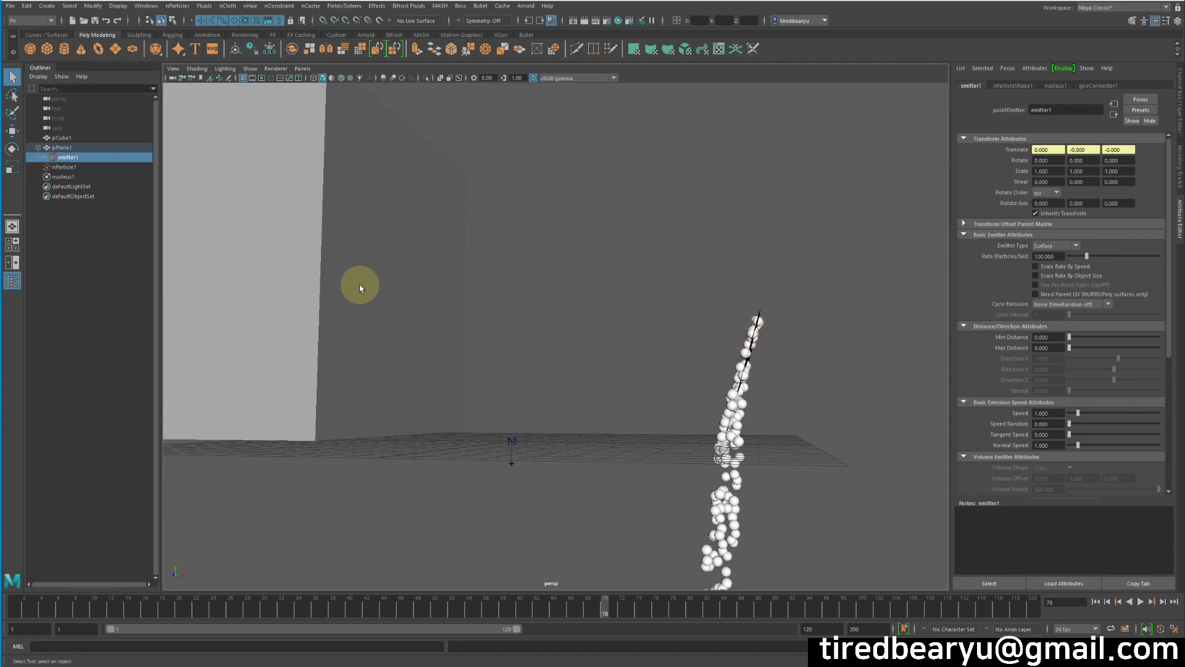
- Select the plane's emitter and raise its emission Speed to 10
drag(55, 158, 63, 168)
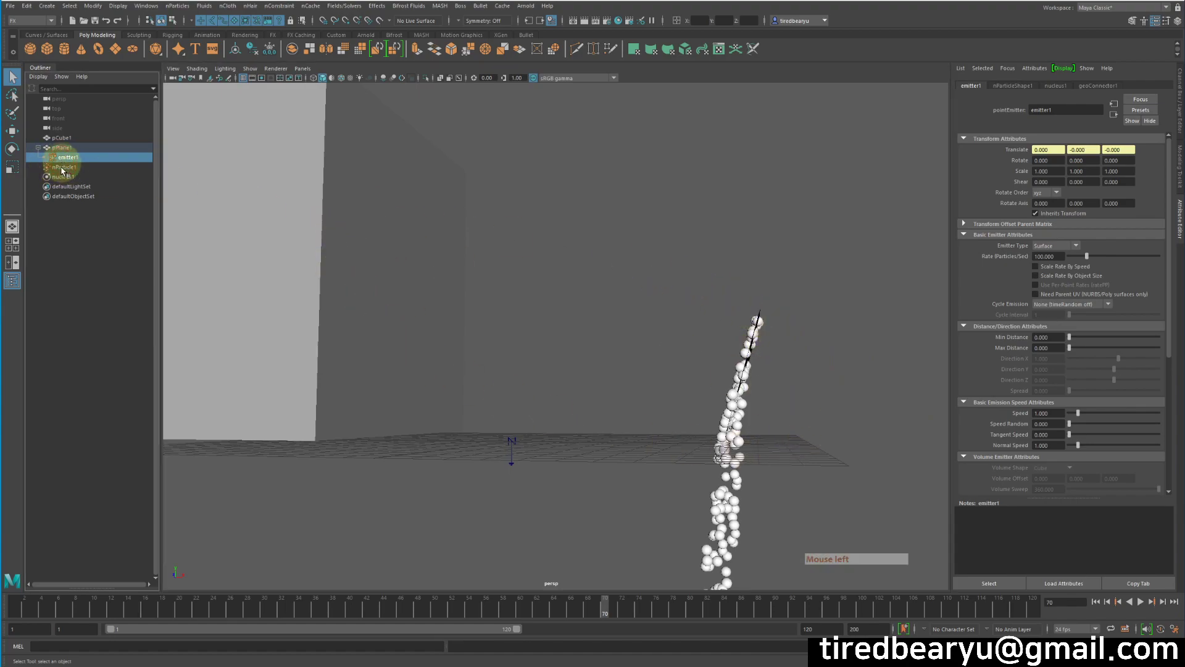
click(65, 168)
click(71, 157)
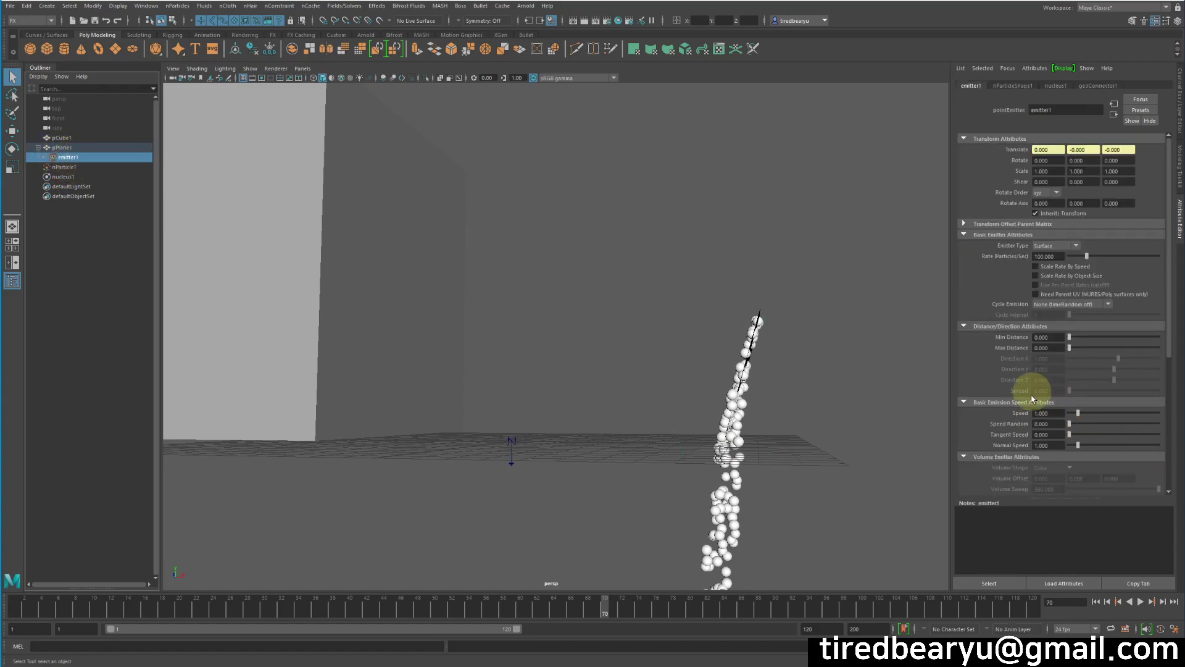
drag(1079, 414, 1183, 421)
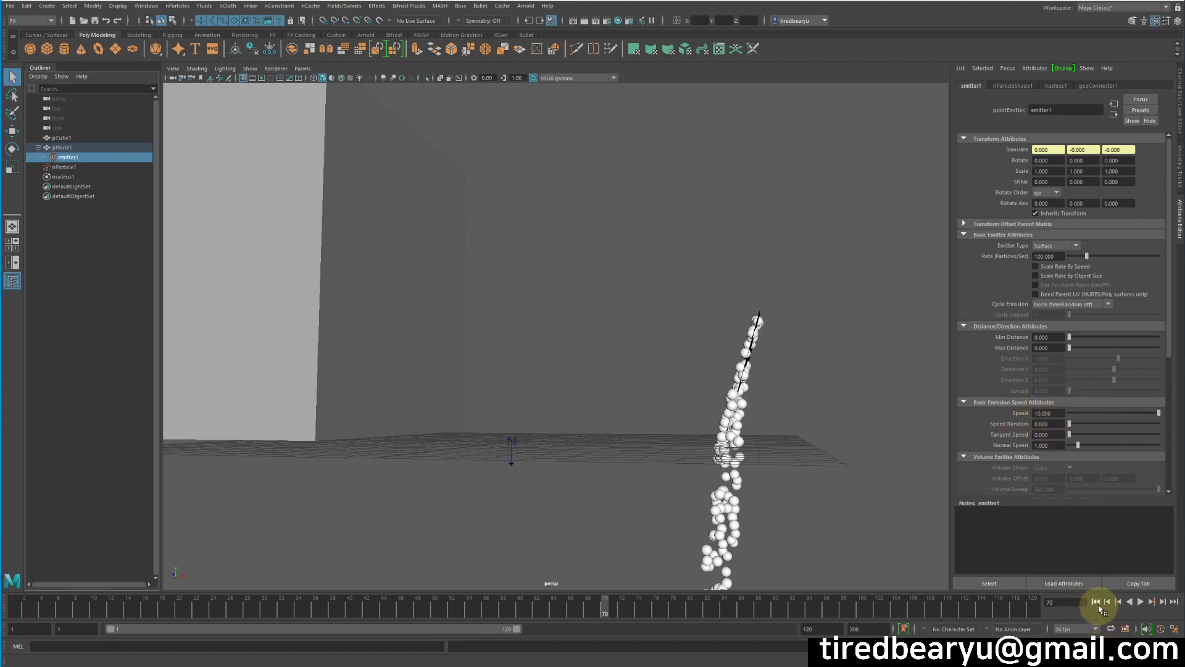
- Replay the simulation from the first frame and check from the side how far the particles travel towards the cube
double_click(1097, 602)
click(1135, 601)
click(1141, 601)
click(1141, 601)
alt+drag(667, 402, 693, 402)
click(1139, 601)
click(1137, 602)
- Set the emitter's Speed to 30 and replay the simulation from the first frame
drag(1052, 413, 969, 403)
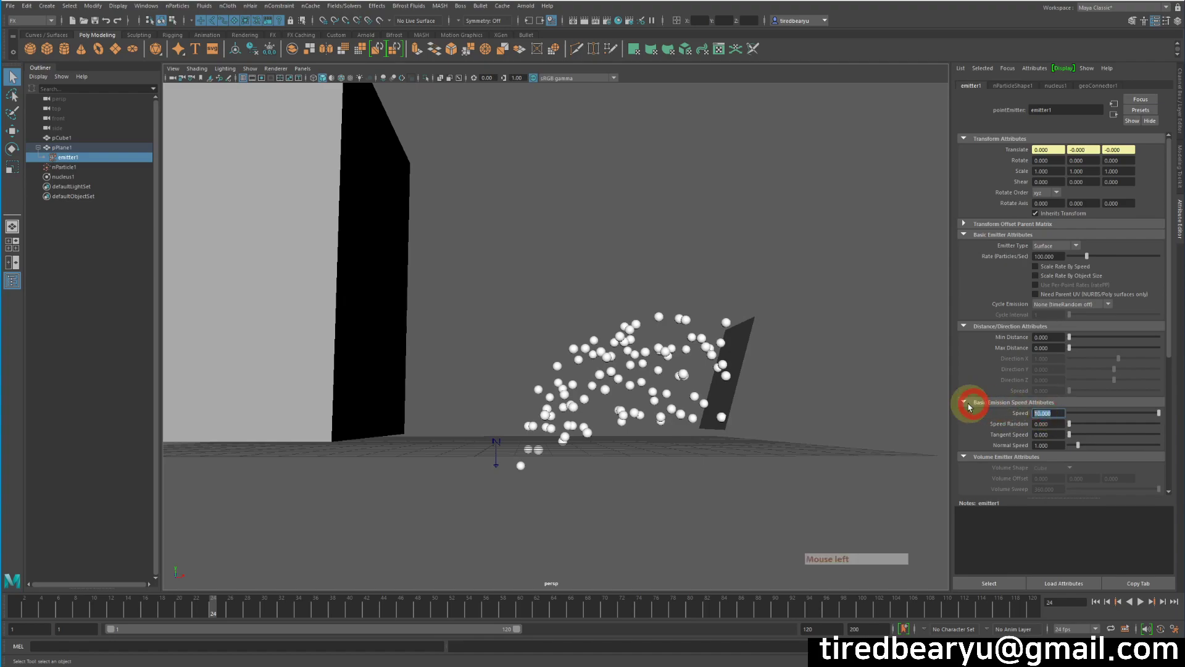
text(30)
key(Return)
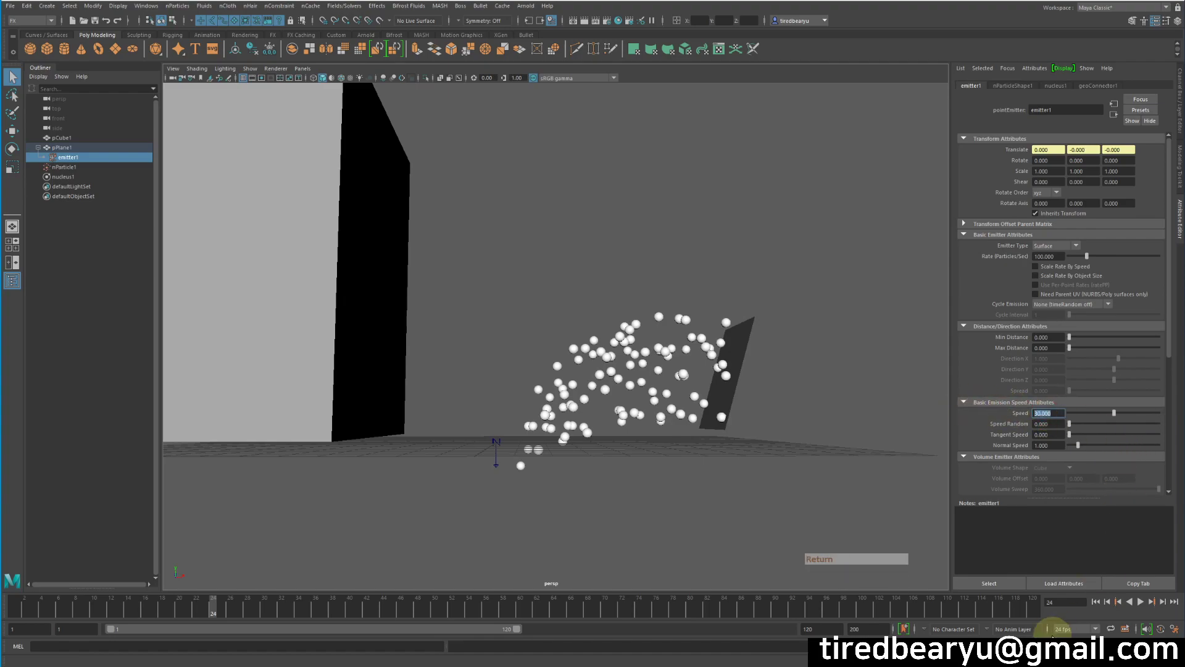
click(1102, 602)
click(1141, 602)
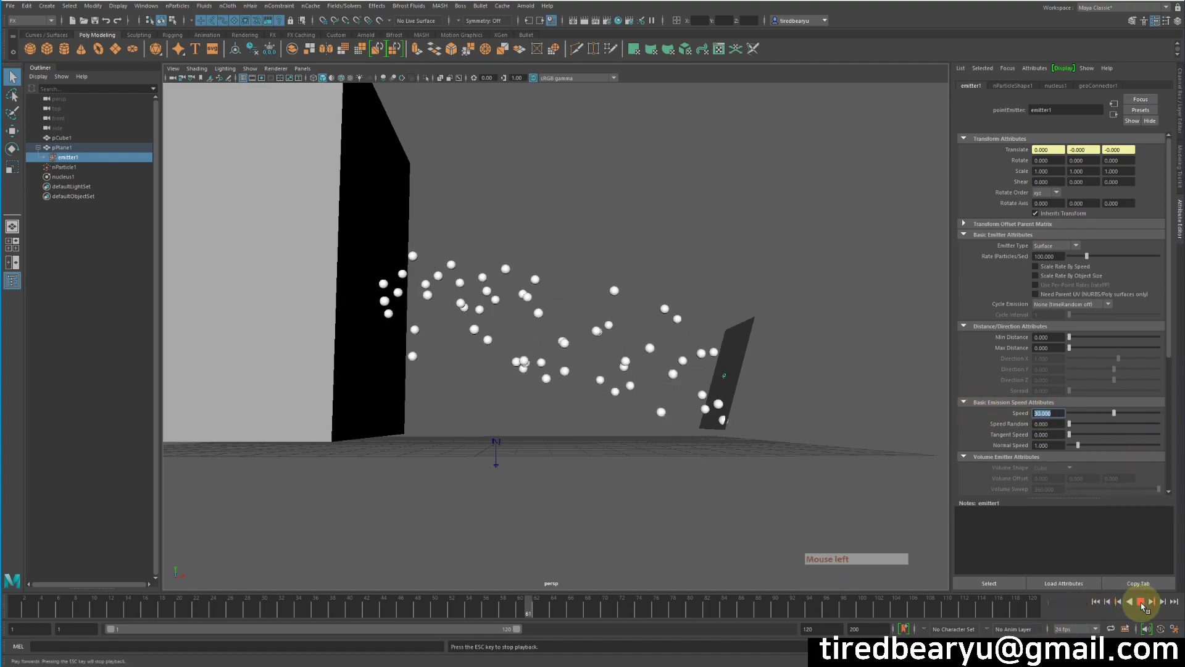
click(1141, 602)
mouse_move(656, 432)
alt+mouse_down()
mouse_move(597, 434)
mouse_move(638, 439)
alt+mouse_up()
- Set the emitter's Speed to 20 and replay the simulation to check the particles' reach
click(1053, 416)
text(20)
key(Return)
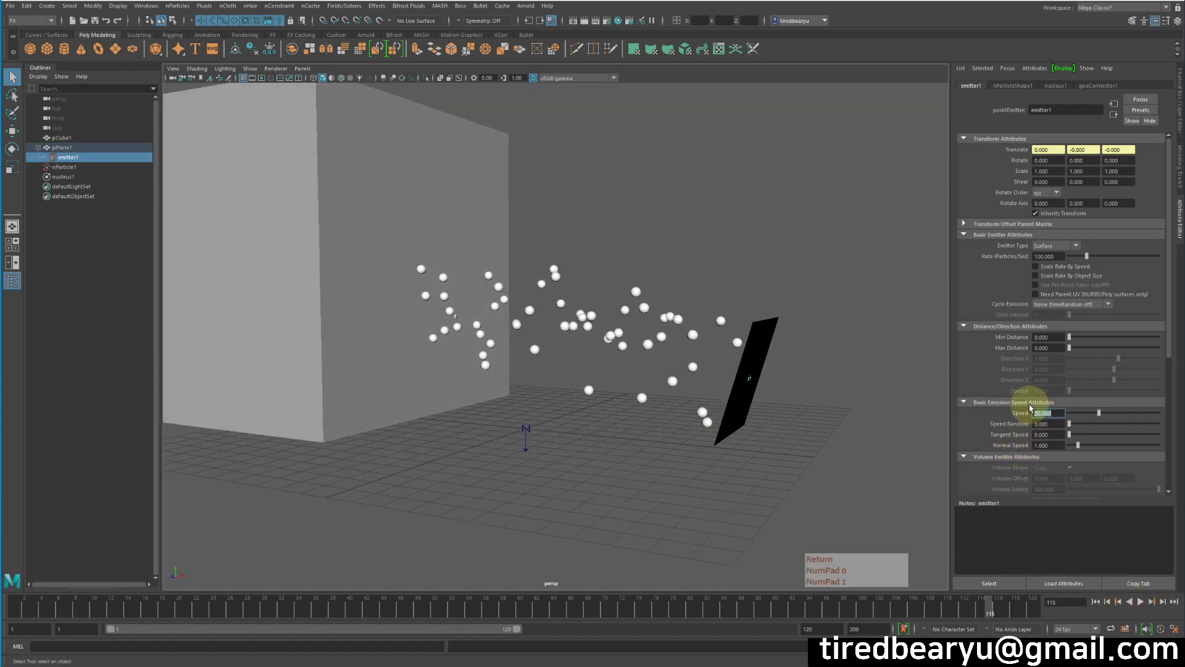
alt+click(668, 358)
click(1088, 599)
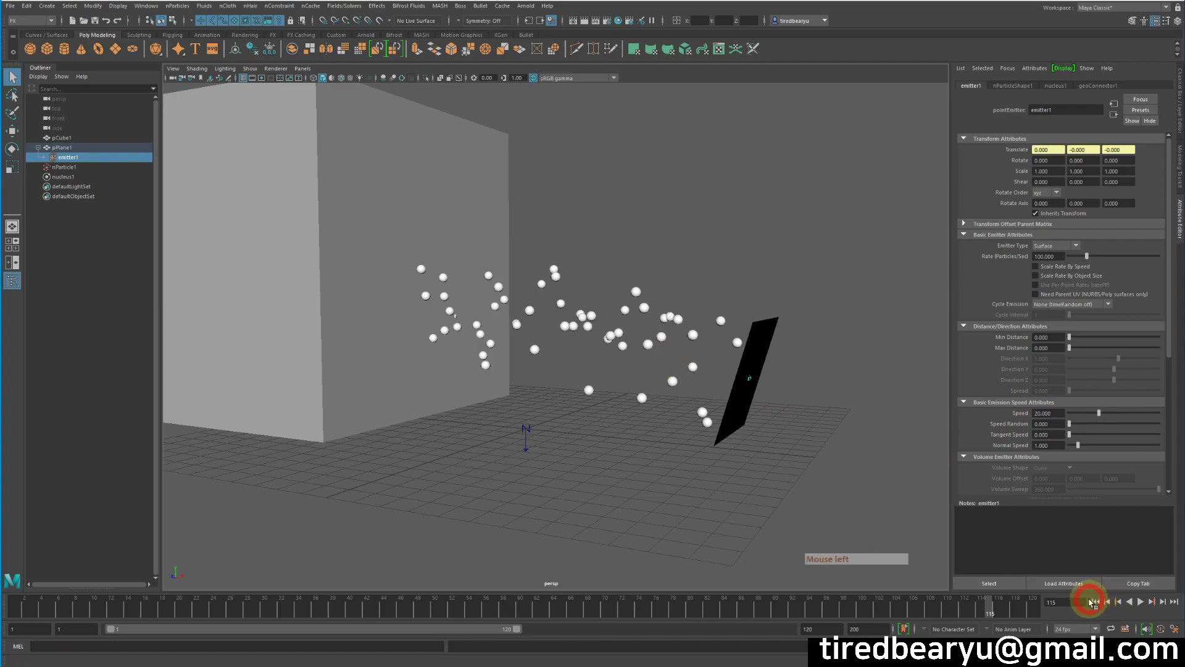
alt+drag(695, 379, 708, 374)
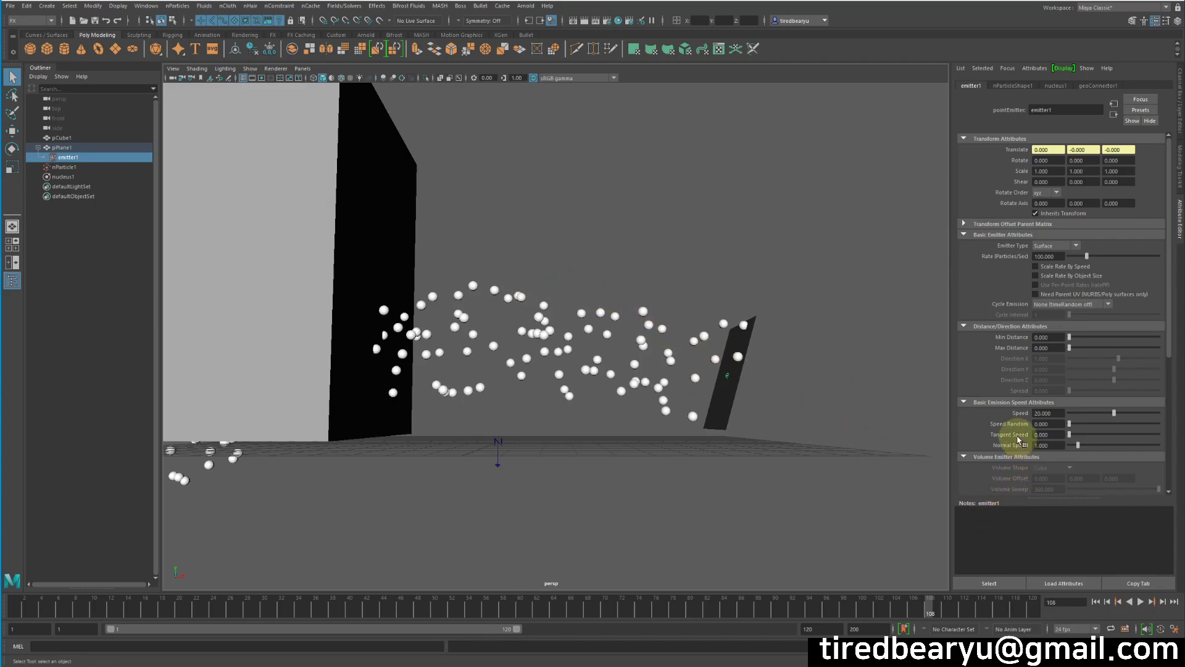
- Set the emitter's Speed Random to 10 and replay the simulation to check the variation between particles
drag(1069, 423, 1169, 424)
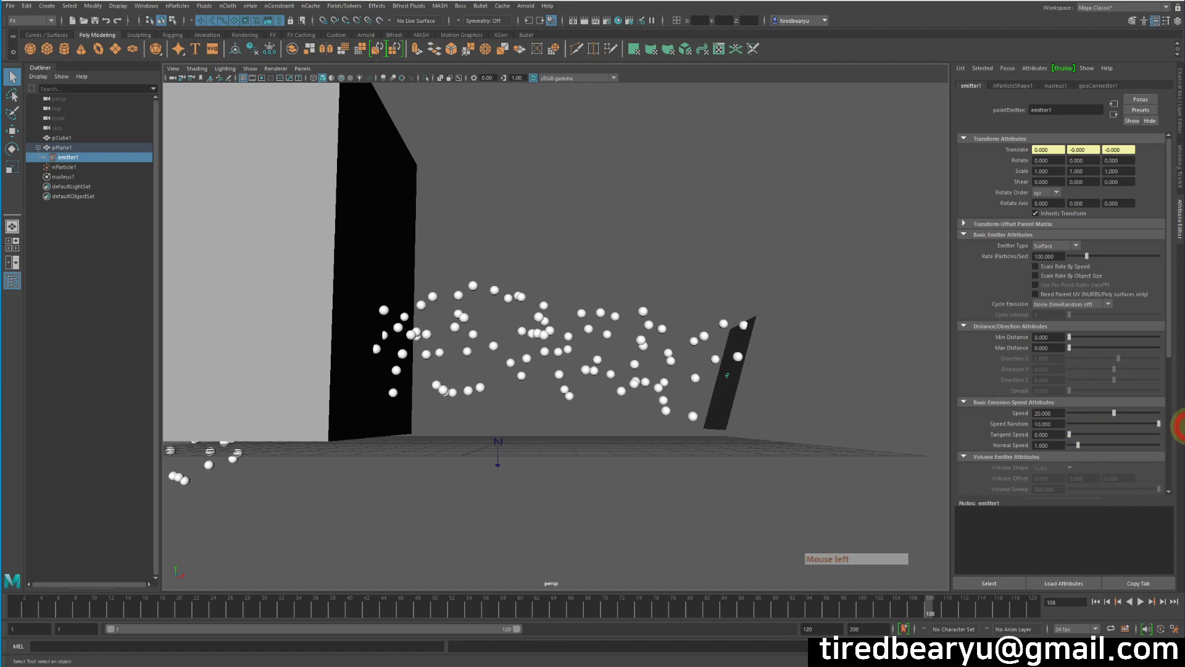
click(1095, 600)
click(1140, 601)
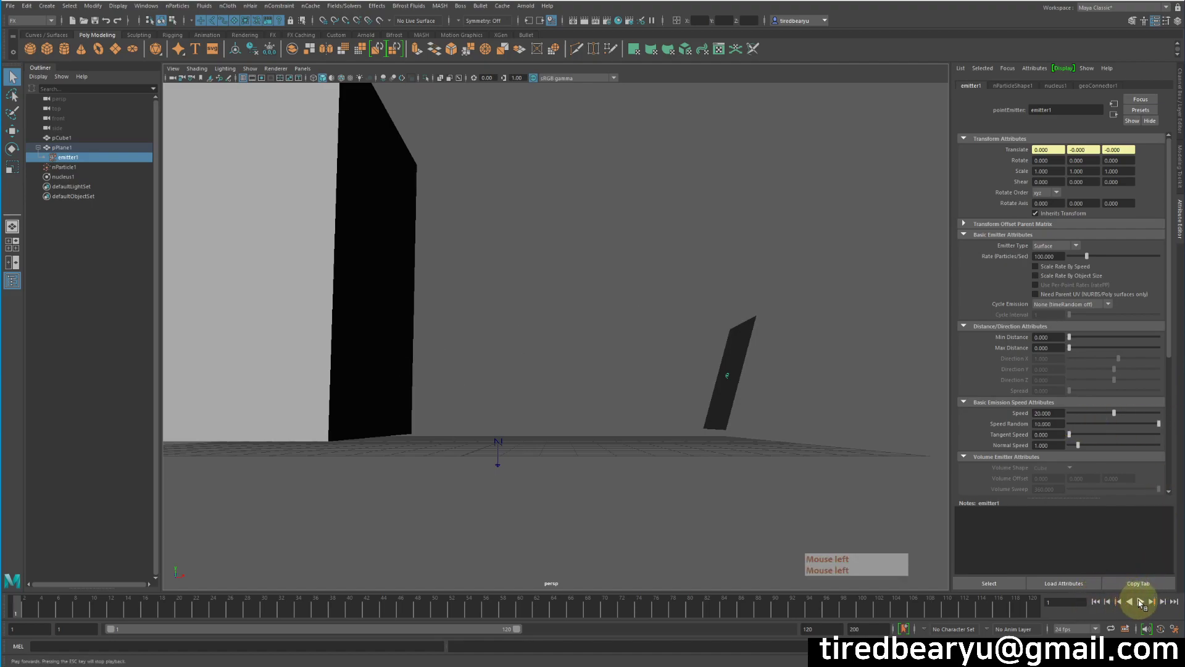
click(1142, 602)
alt+drag(836, 487, 832, 492)
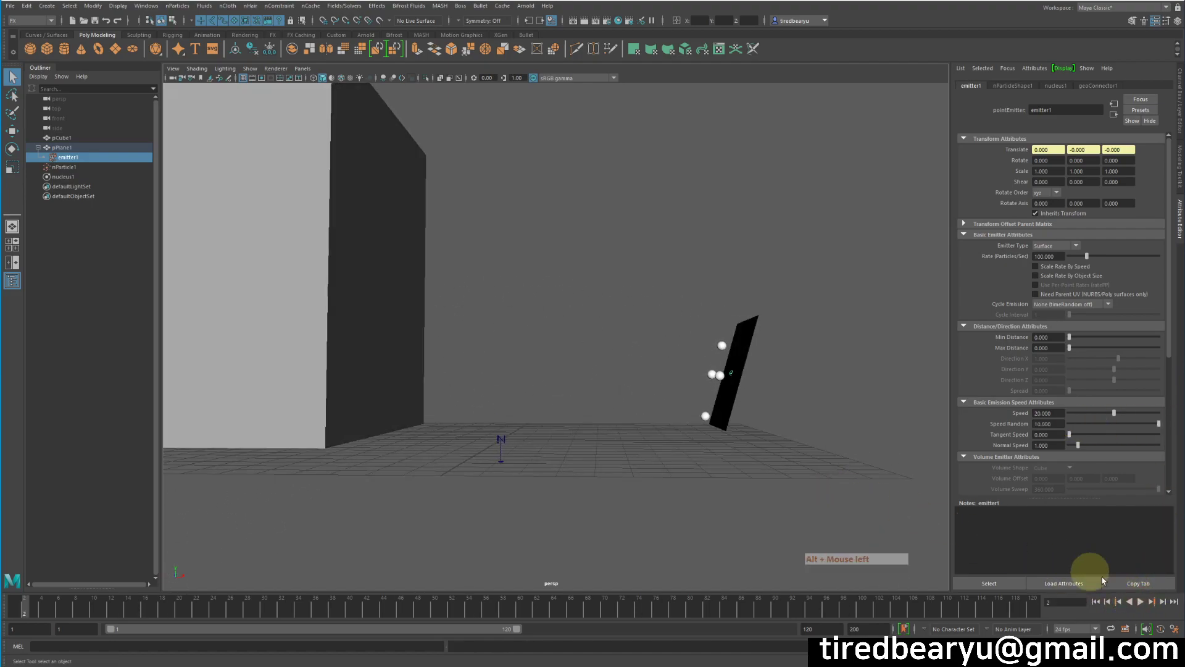
click(1140, 602)
alt+drag(593, 460, 652, 443)
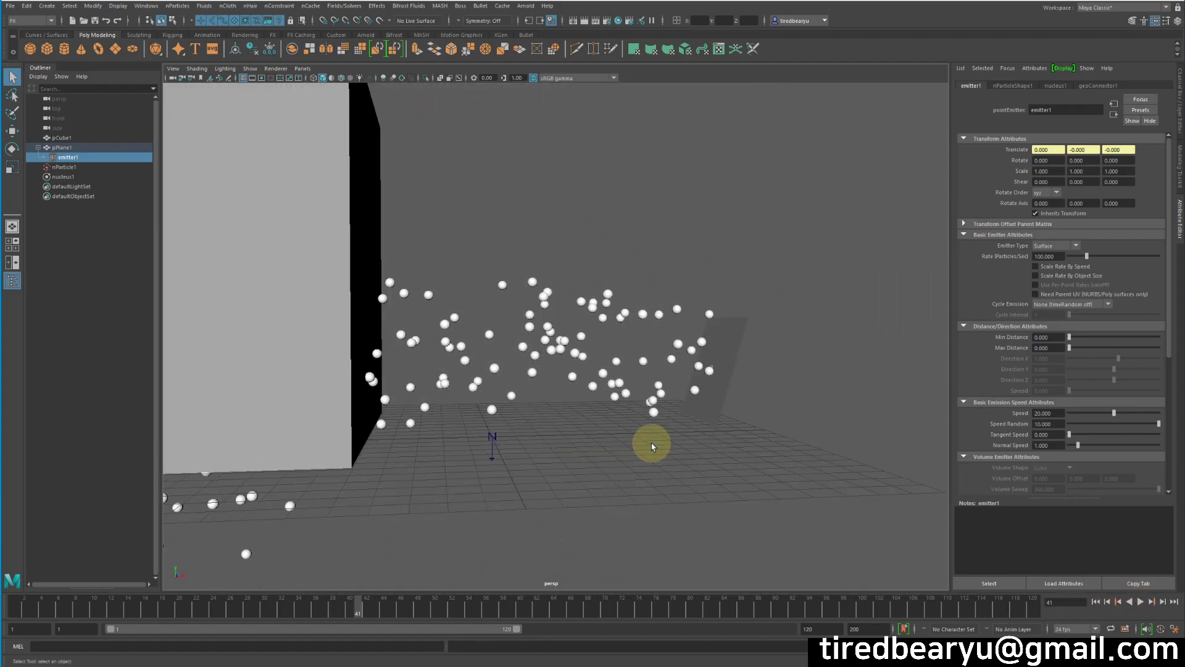
alt+drag(597, 470, 1006, 437)
- Set the emitter's Speed to 25 and replay the simulation from the first frame
click(1047, 413)
text(25)
key(Return)
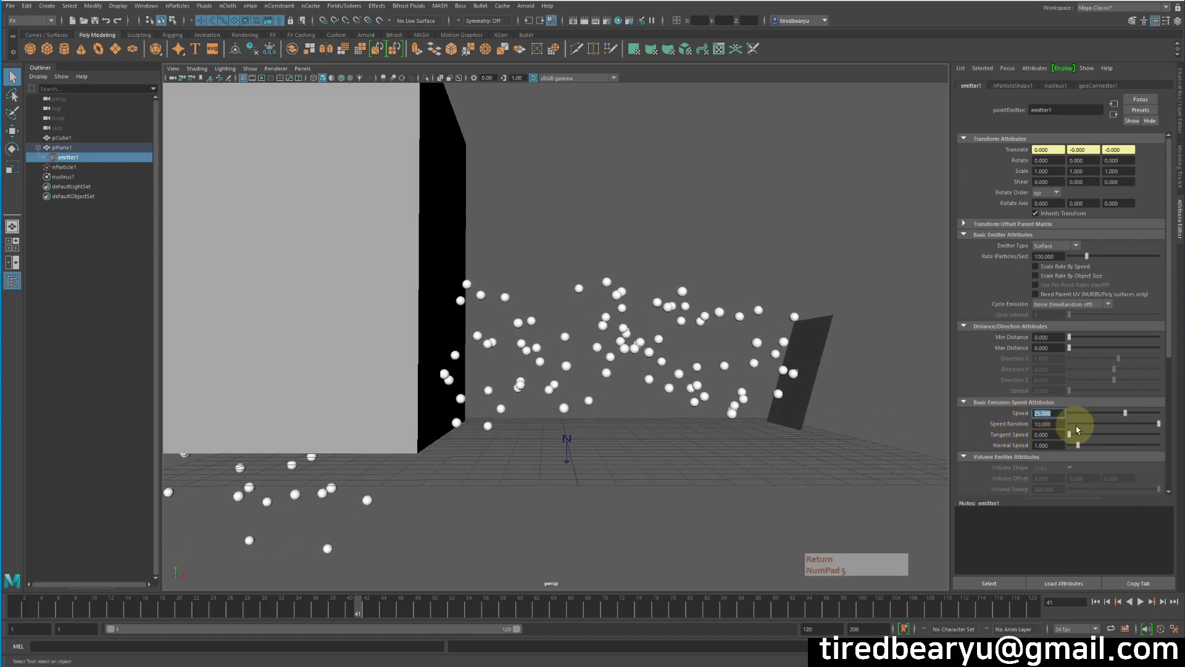
click(1096, 601)
click(1141, 602)
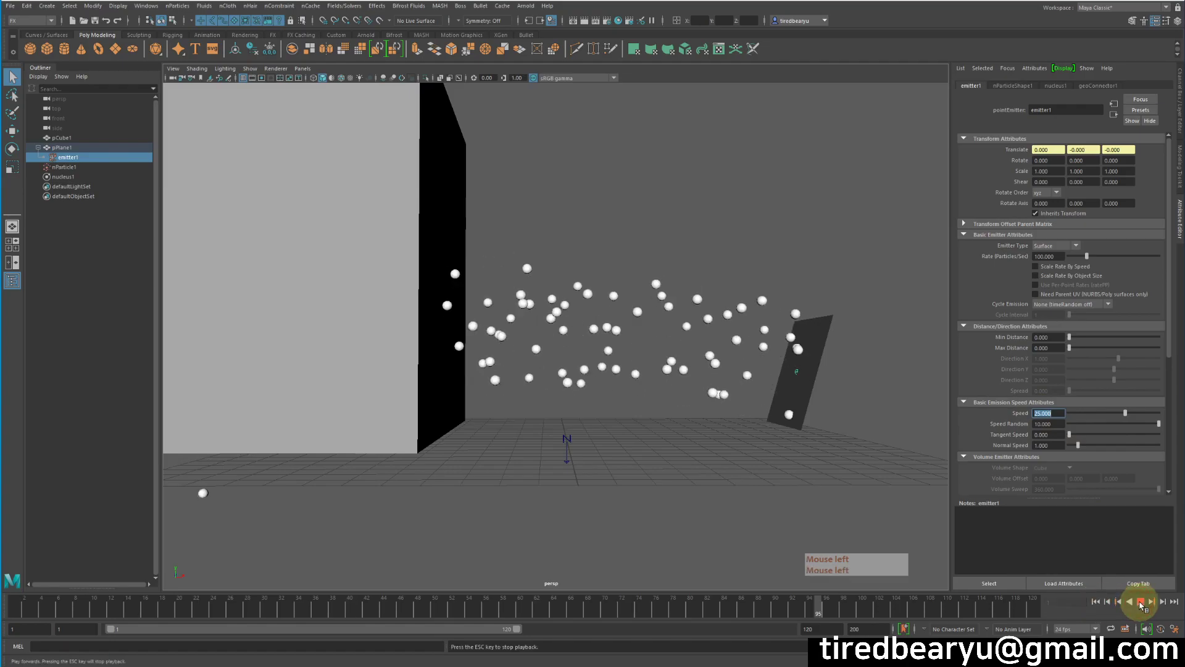
alt+drag(781, 468, 841, 471)
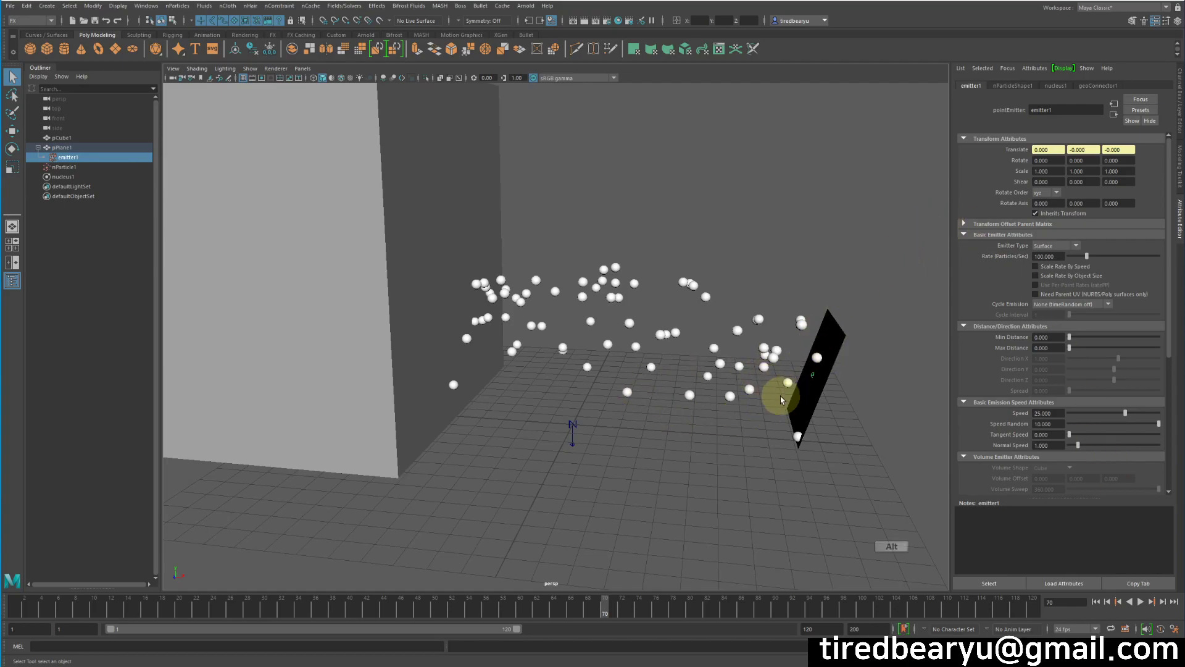
- Make the large cube an nCloth passive collider for the particles
alt+drag(781, 395, 787, 379)
alt+middle_drag(671, 391, 709, 365)
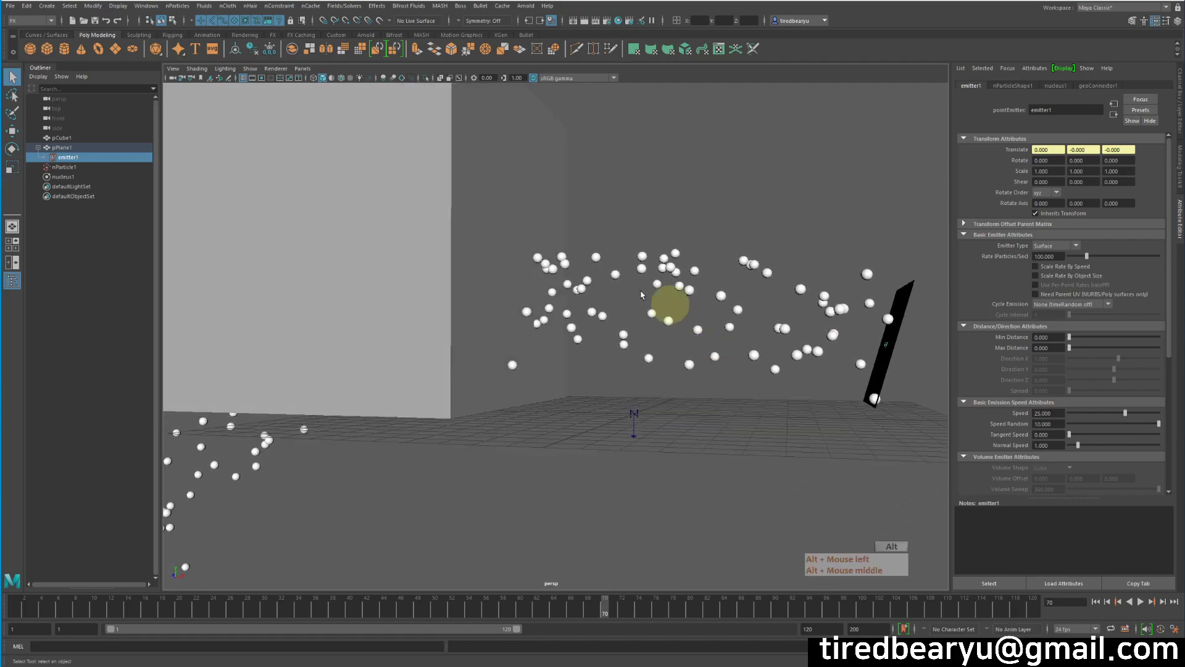
mouse_move(806, 336)
alt+mouse_down()
mouse_move(759, 402)
mouse_move(796, 343)
mouse_move(822, 336)
mouse_move(820, 350)
alt+mouse_up()
alt+middle_drag(755, 386, 890, 426)
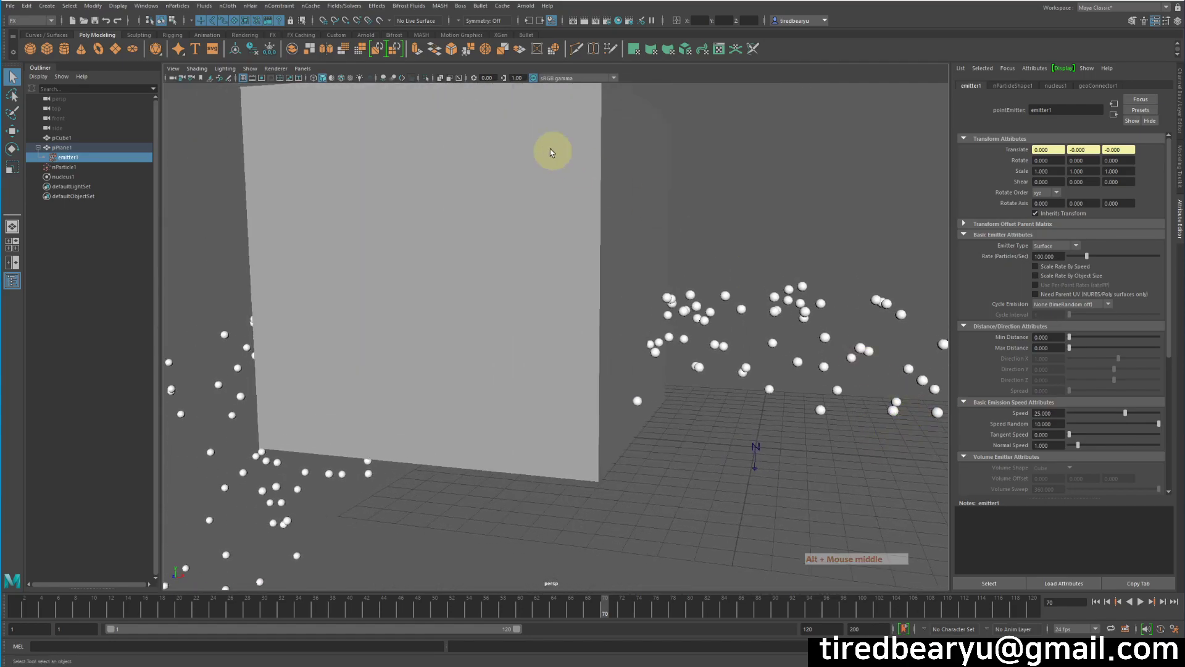
click(561, 156)
alt+middle_drag(765, 258, 757, 287)
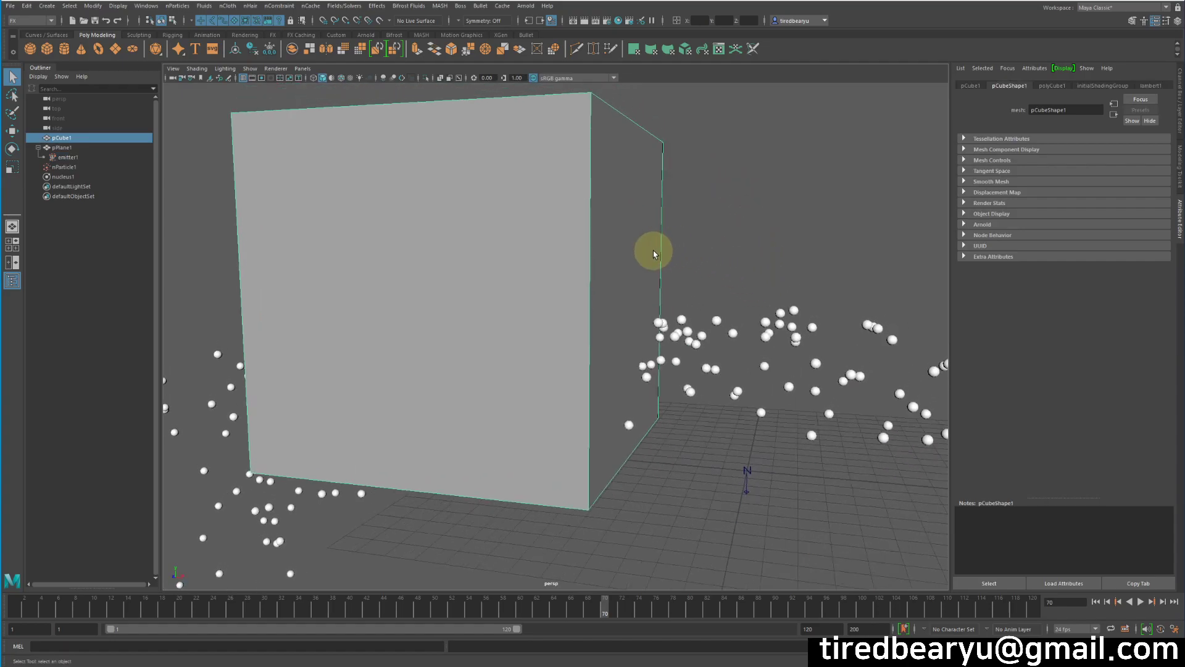
alt+middle_drag(690, 322, 541, 317)
click(608, 202)
click(546, 182)
click(229, 6)
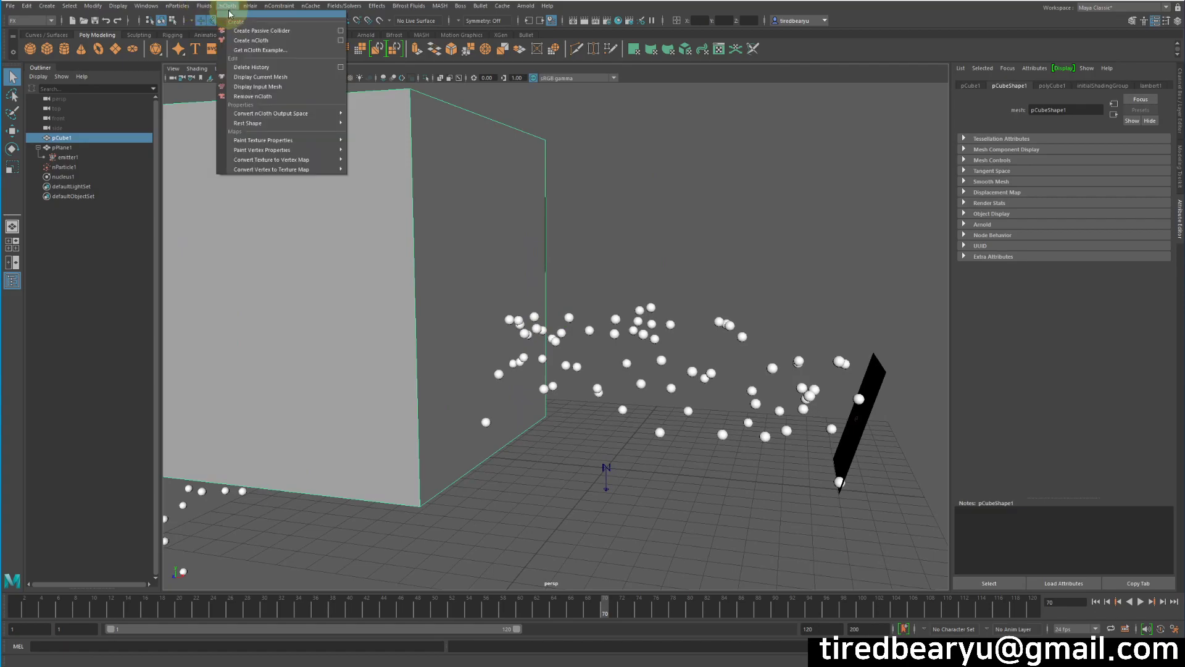
click(255, 32)
- Replay the simulation and examine from several angles how the particles collide with the cube
alt+drag(597, 203, 719, 246)
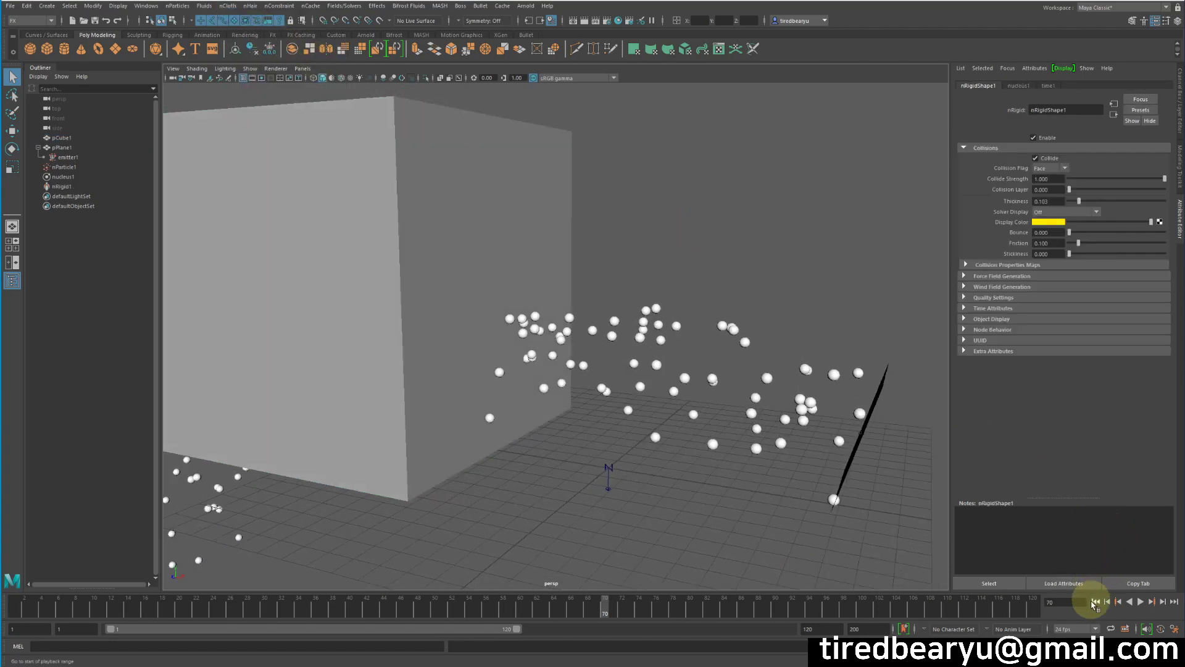
click(1096, 602)
click(1140, 602)
click(1141, 602)
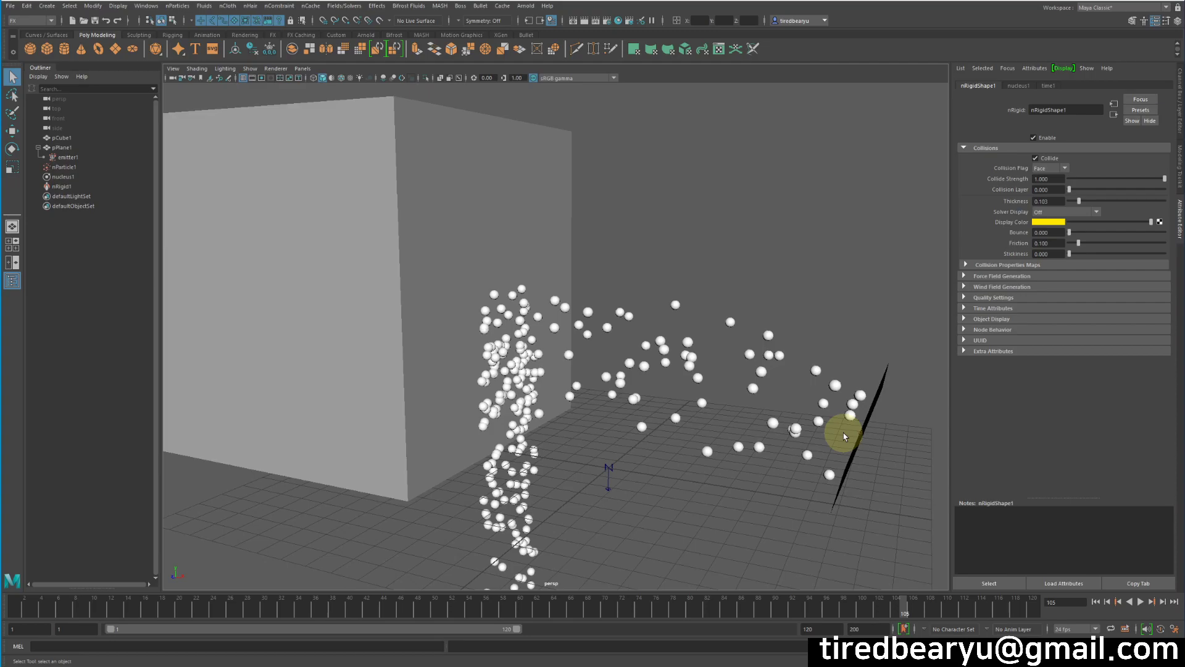
alt+right_drag(770, 435, 758, 428)
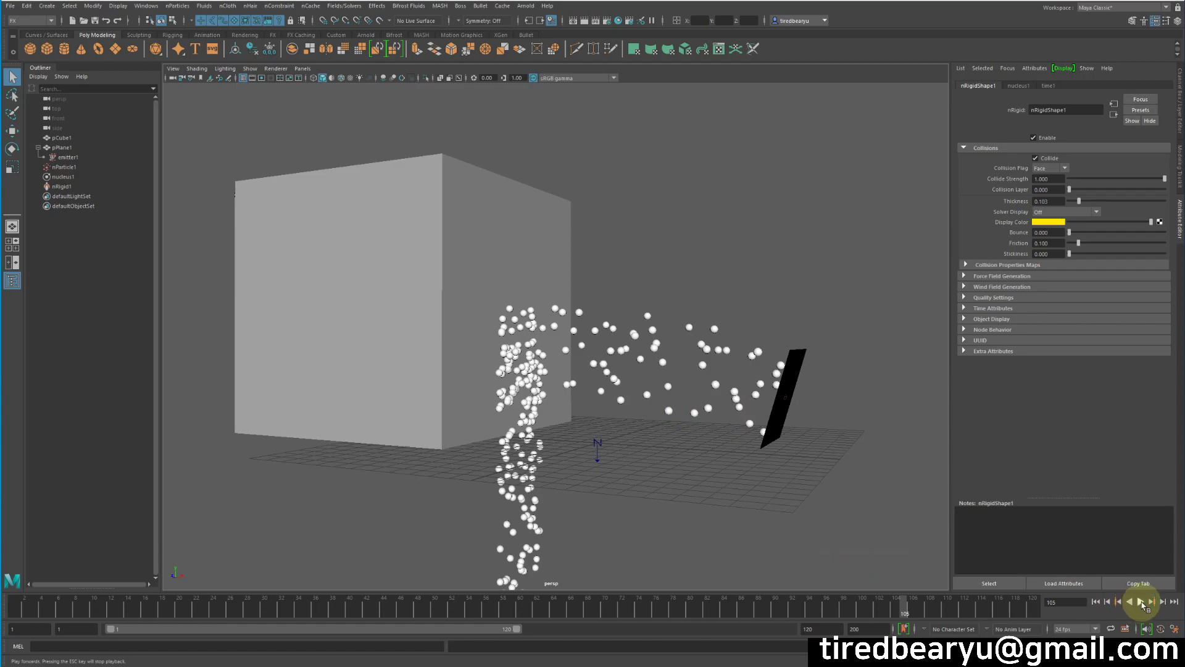
click(1140, 602)
click(1141, 601)
alt+drag(747, 428, 563, 352)
click(1140, 602)
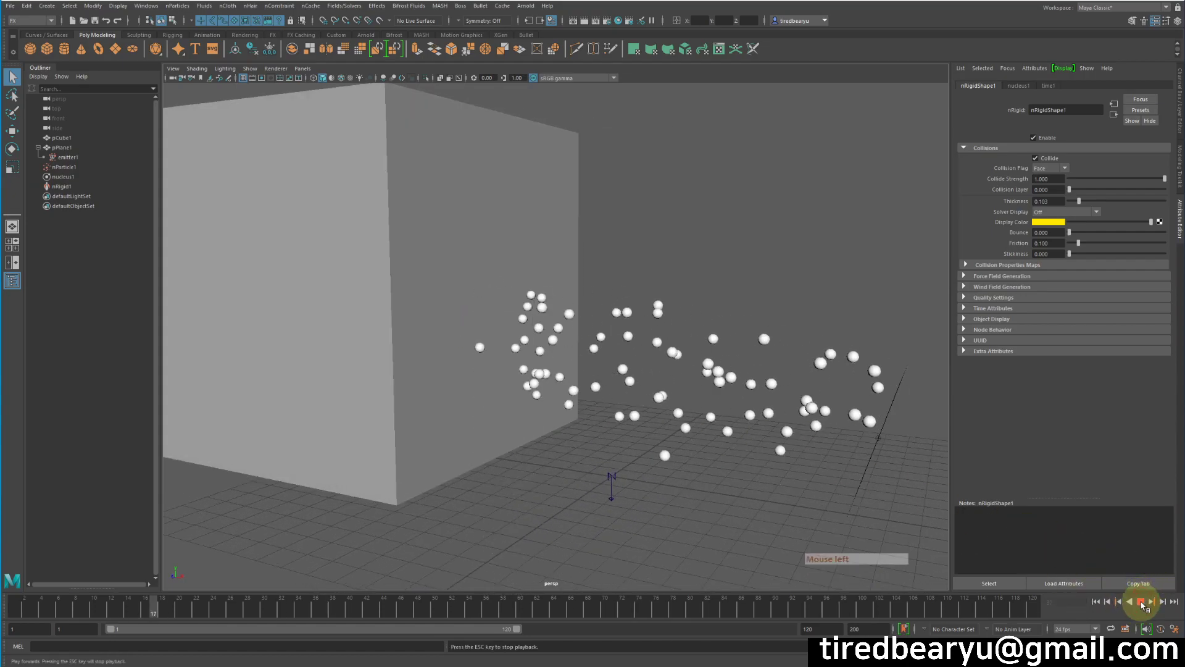
click(1140, 601)
alt+drag(411, 338, 409, 258)
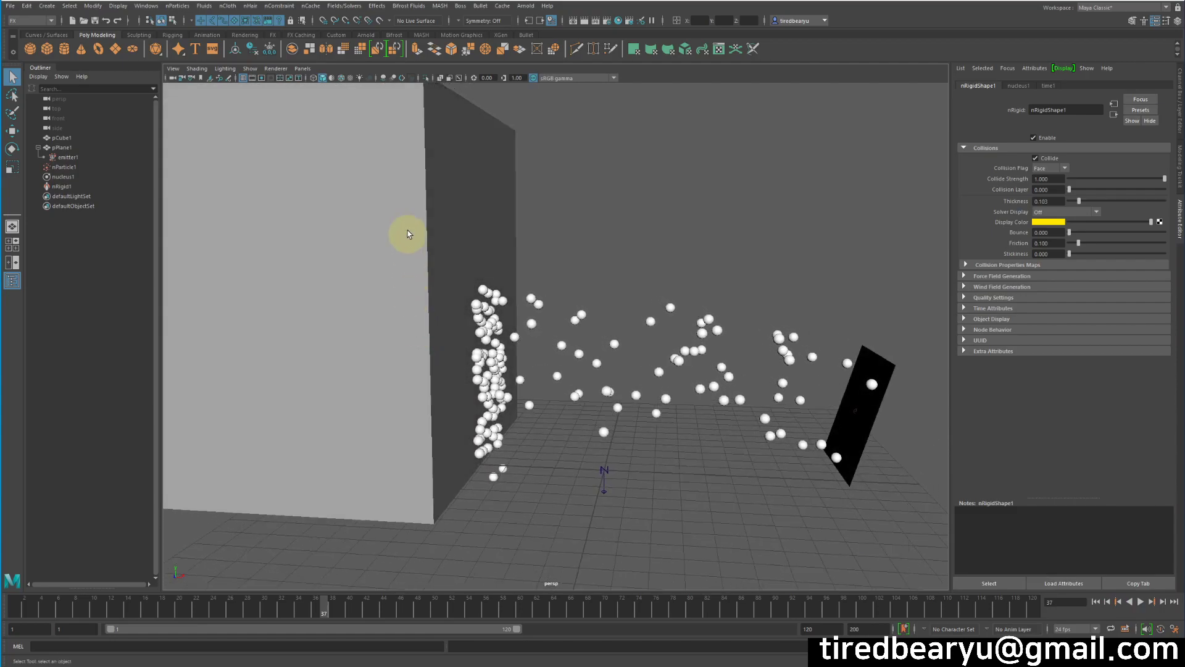
- Set the Bounce of the cube's collider to 1 and replay the simulation from the first frame
click(460, 171)
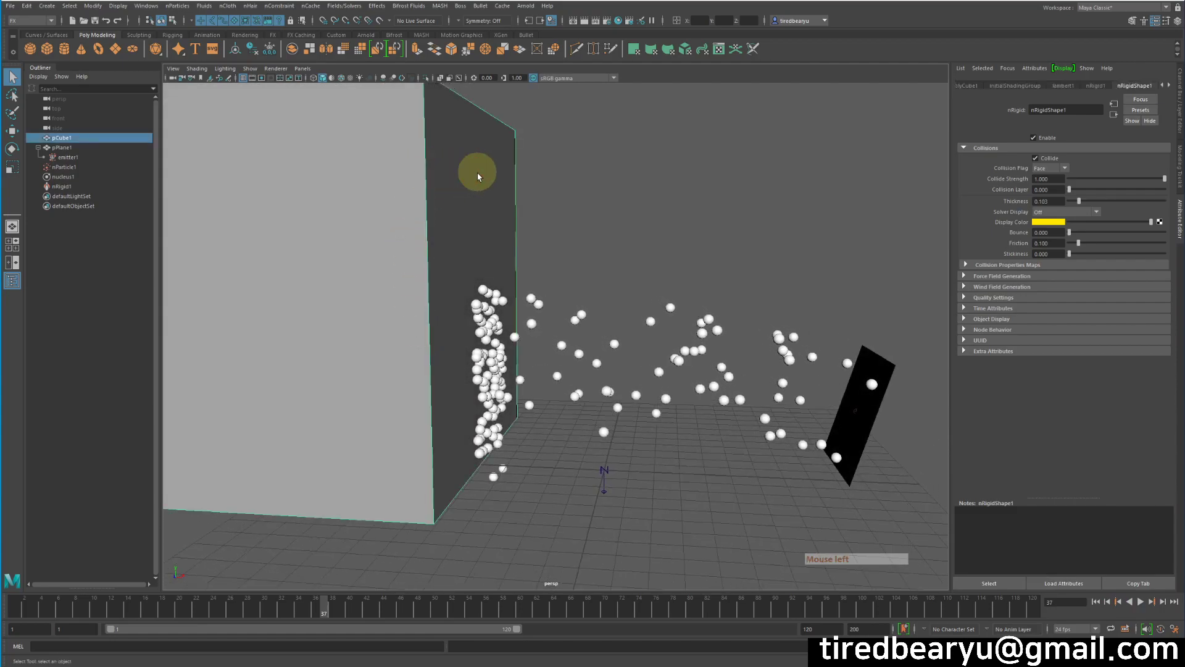
drag(1077, 234, 1156, 264)
click(1100, 602)
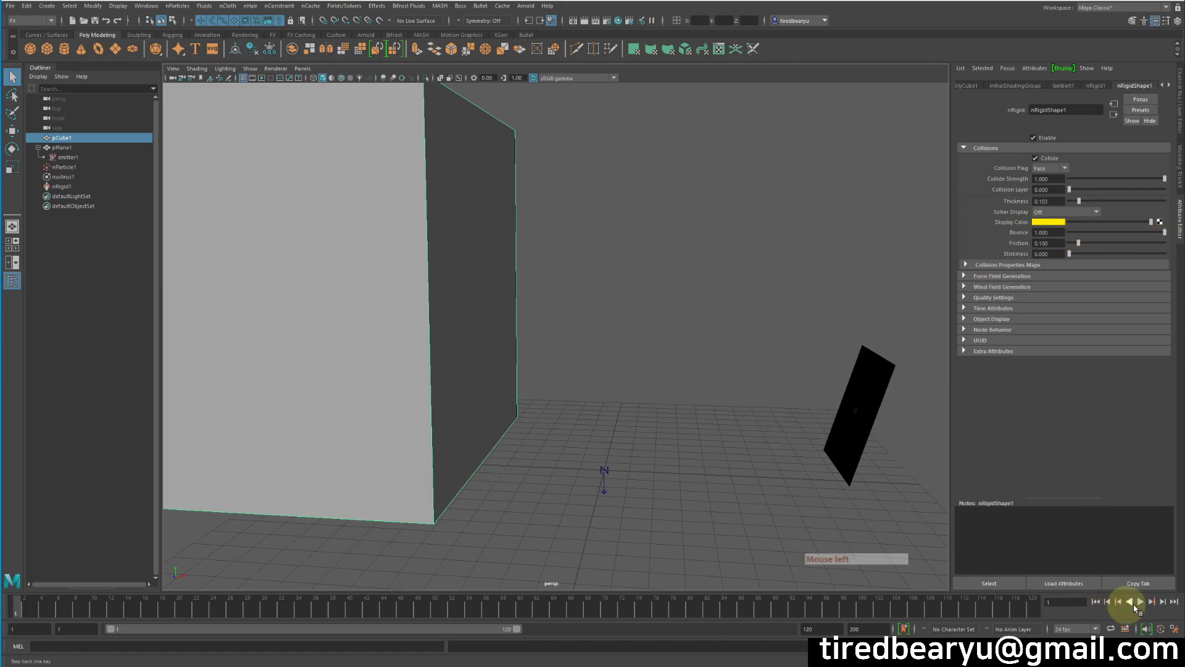
click(1140, 601)
click(1140, 603)
alt+drag(756, 481, 719, 483)
- Set the Bounce of the cube's collider to 0 and replay the simulation to check the collision
drag(1138, 238, 1046, 233)
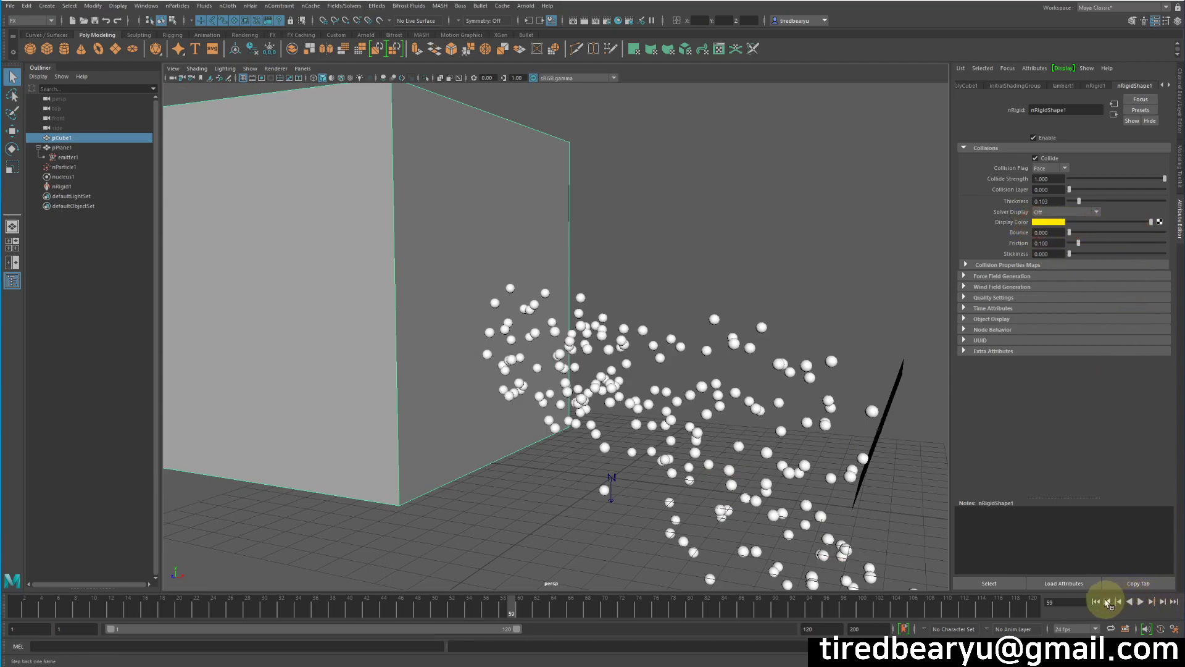
click(1096, 602)
click(1140, 602)
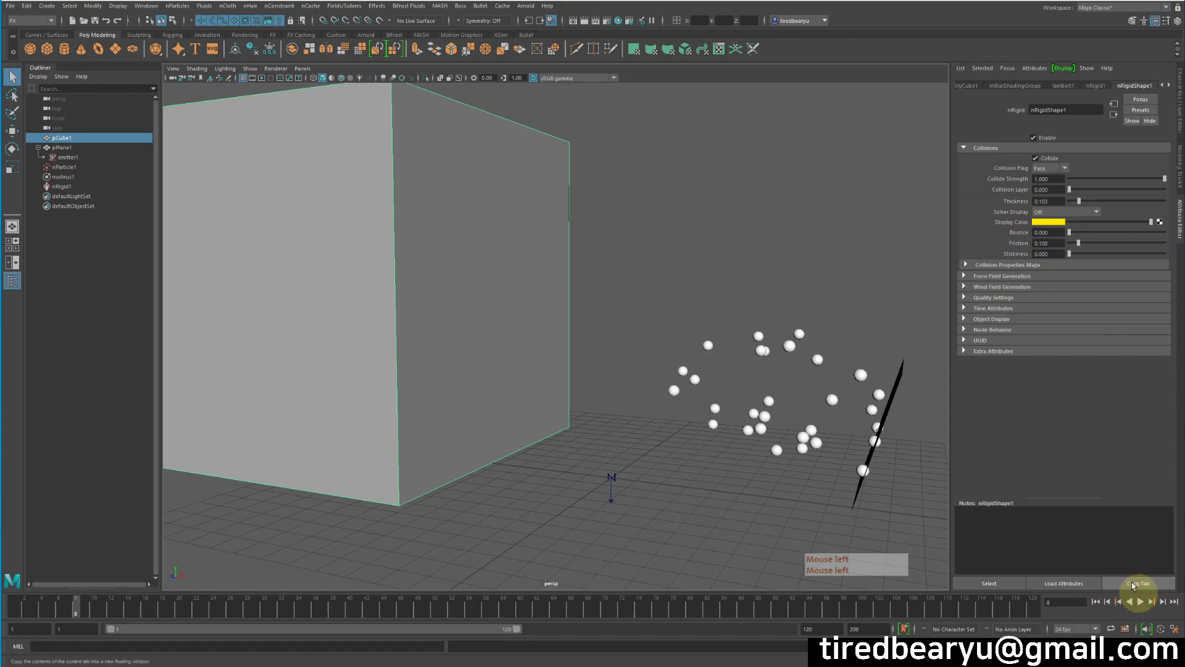
alt+drag(815, 268, 751, 261)
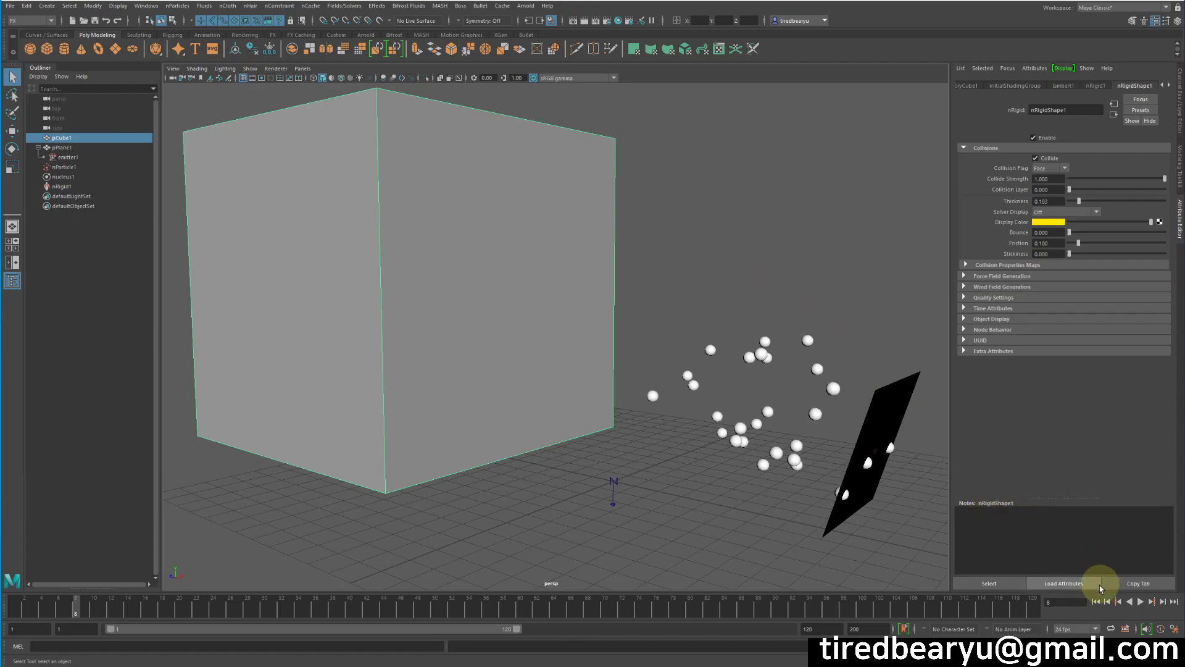
click(1095, 601)
click(1096, 601)
click(1138, 602)
alt+drag(749, 432, 634, 358)
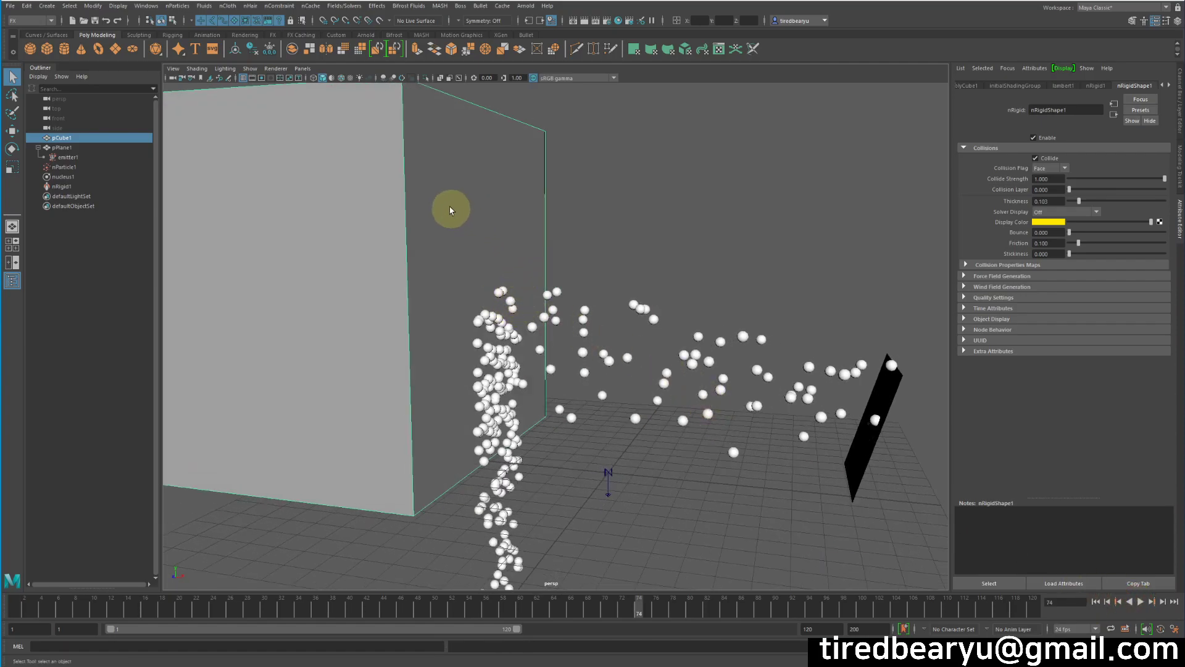
- Open the Particle Collision Event Editor and choose nParticle1 as the object for the event
click(434, 195)
click(182, 7)
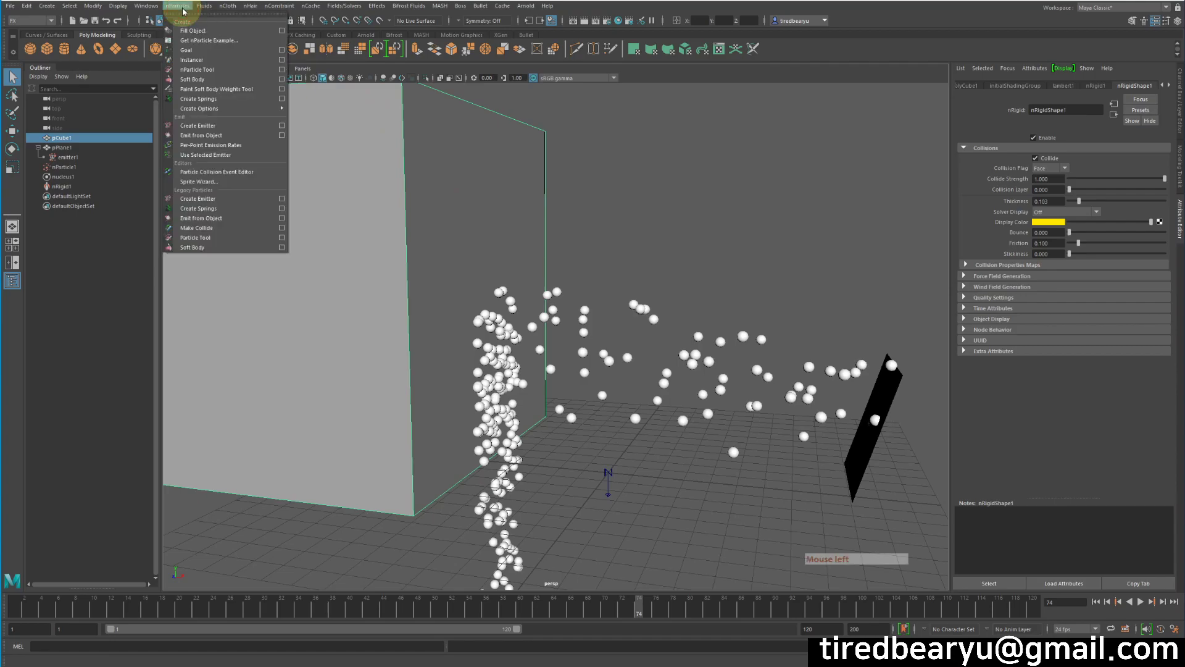
click(244, 173)
drag(415, 159, 697, 71)
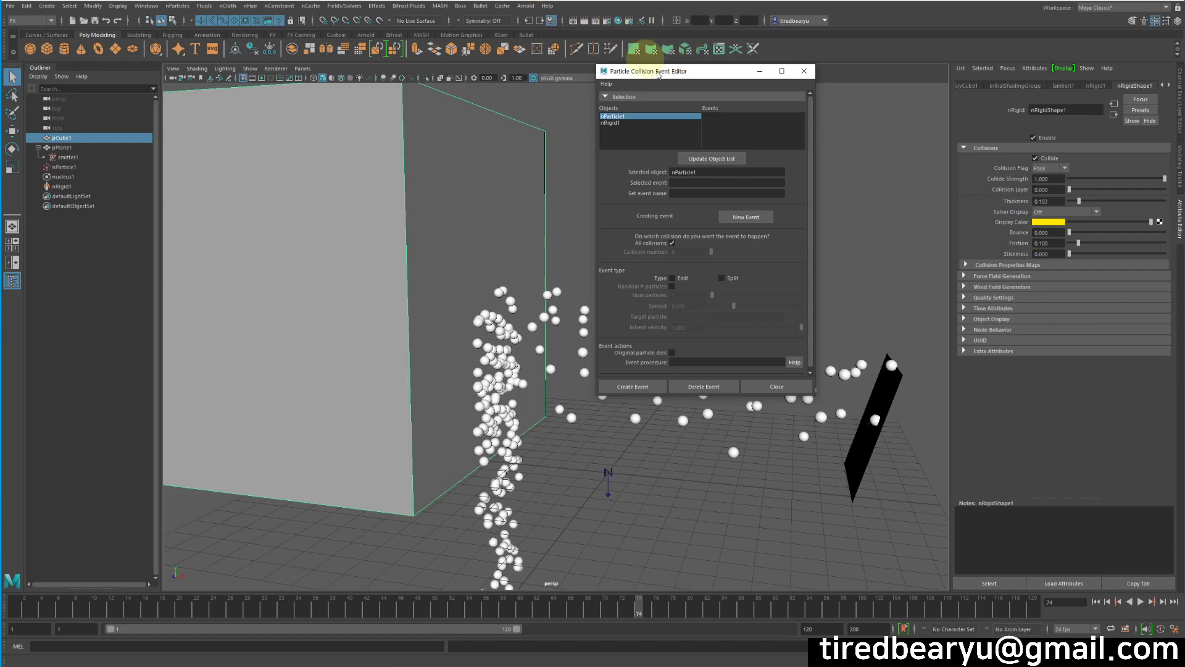
click(630, 118)
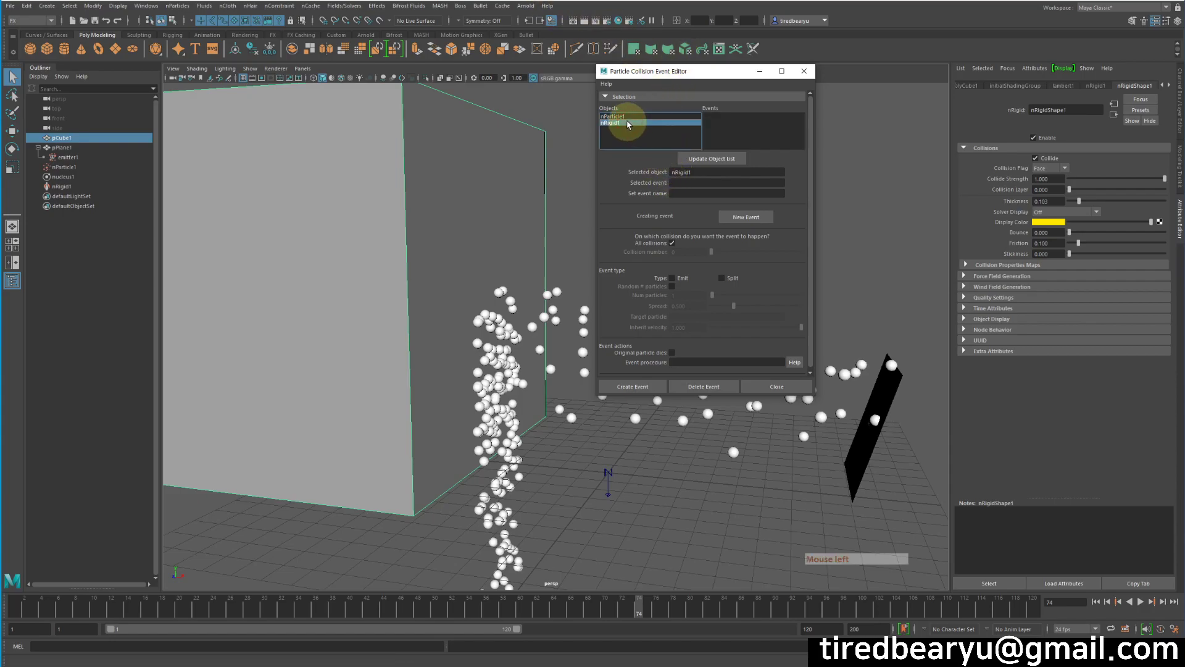
click(628, 116)
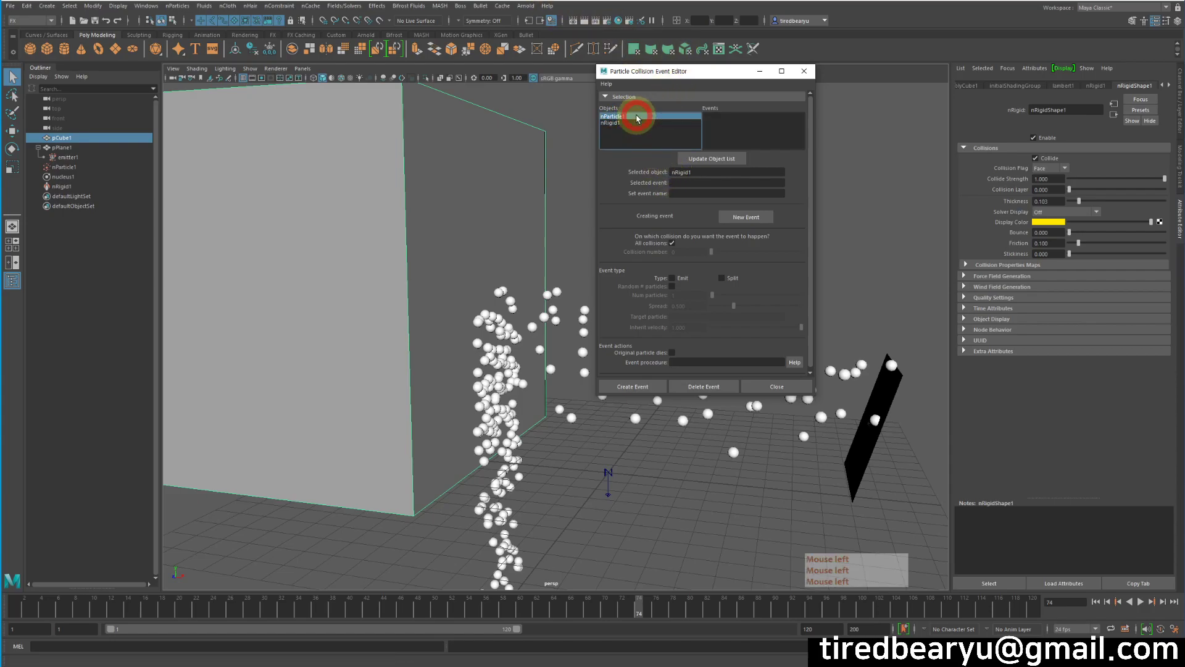
click(632, 123)
click(631, 115)
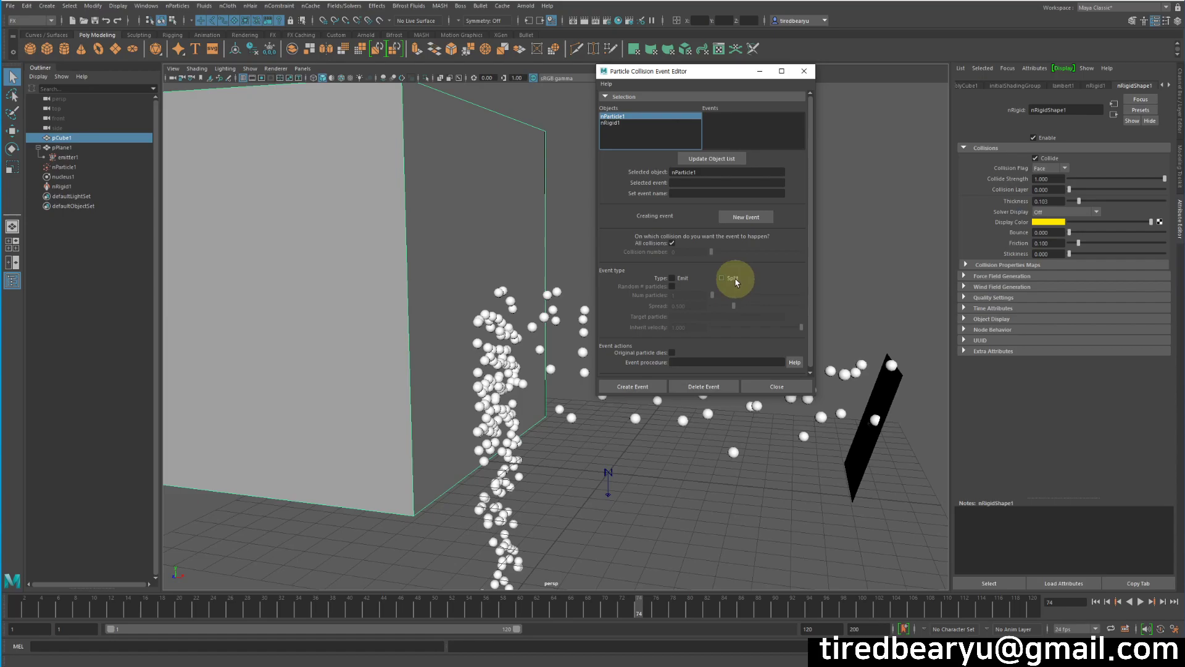
- Create an Emit collision event with Num particles 15, Random # particles on and Original particle dies on, and close the editor
click(674, 278)
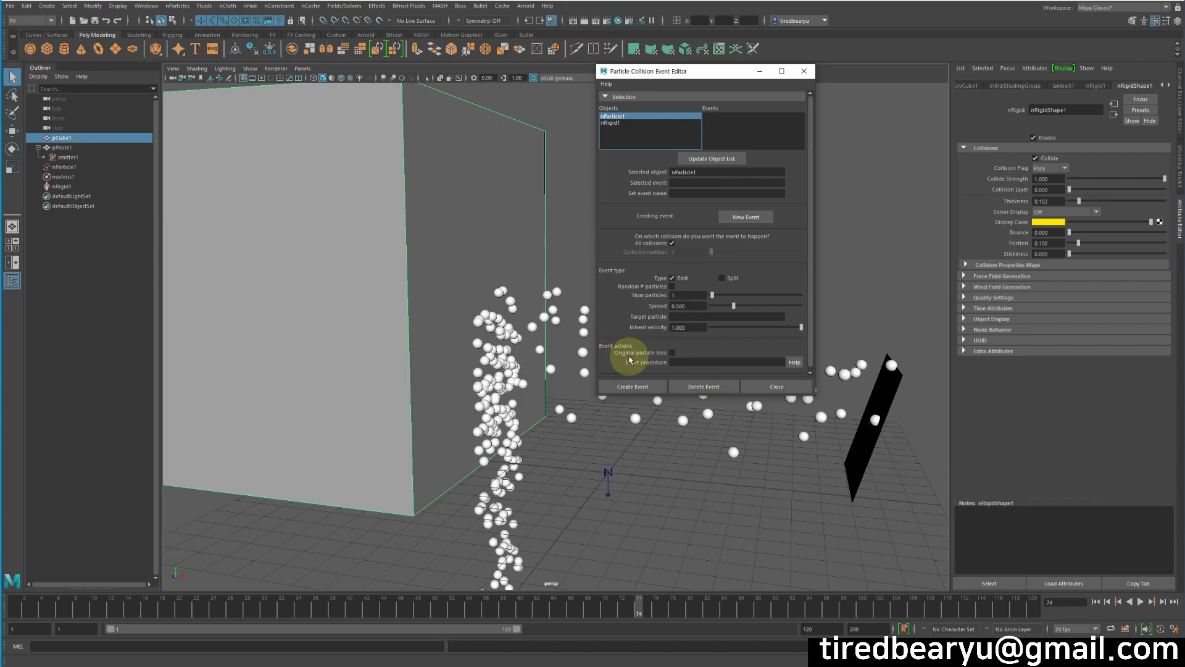
click(672, 352)
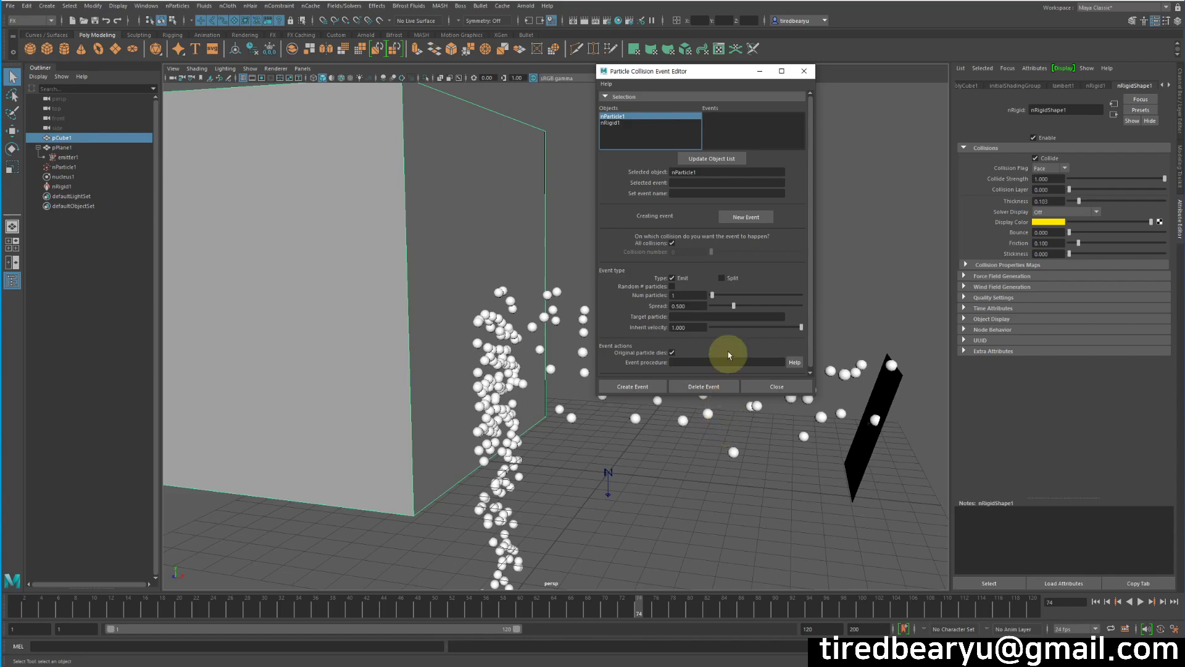
alt+drag(587, 360, 574, 455)
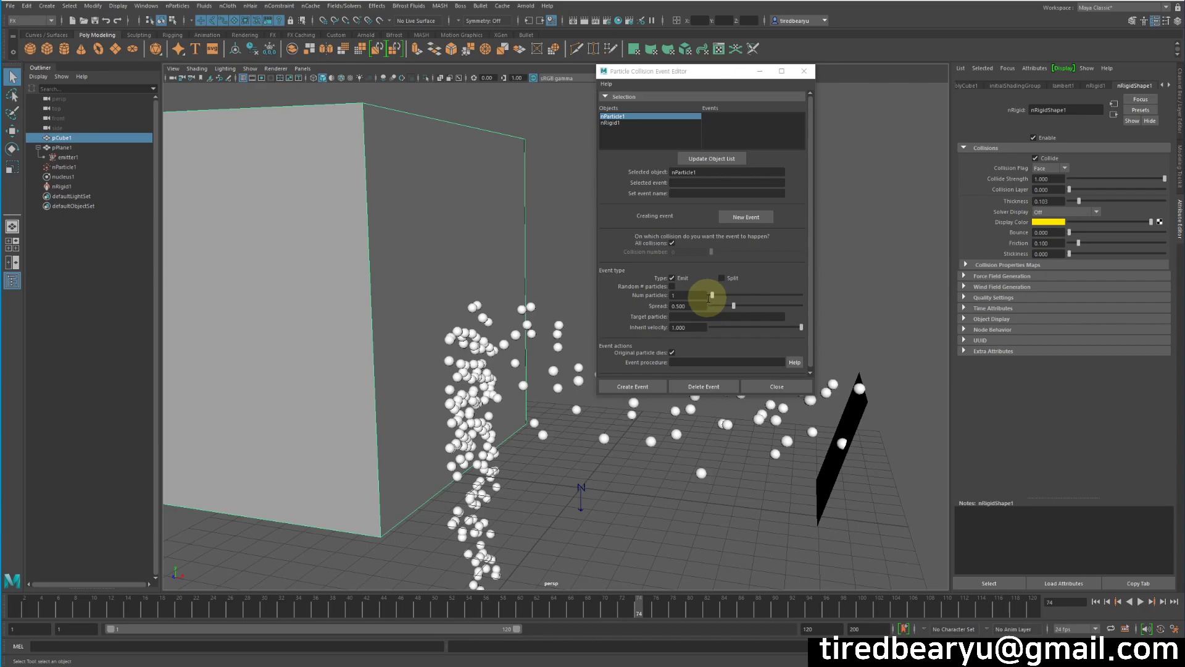
mouse_move(713, 298)
mouse_down()
mouse_move(815, 299)
mouse_move(720, 296)
mouse_move(733, 297)
mouse_up()
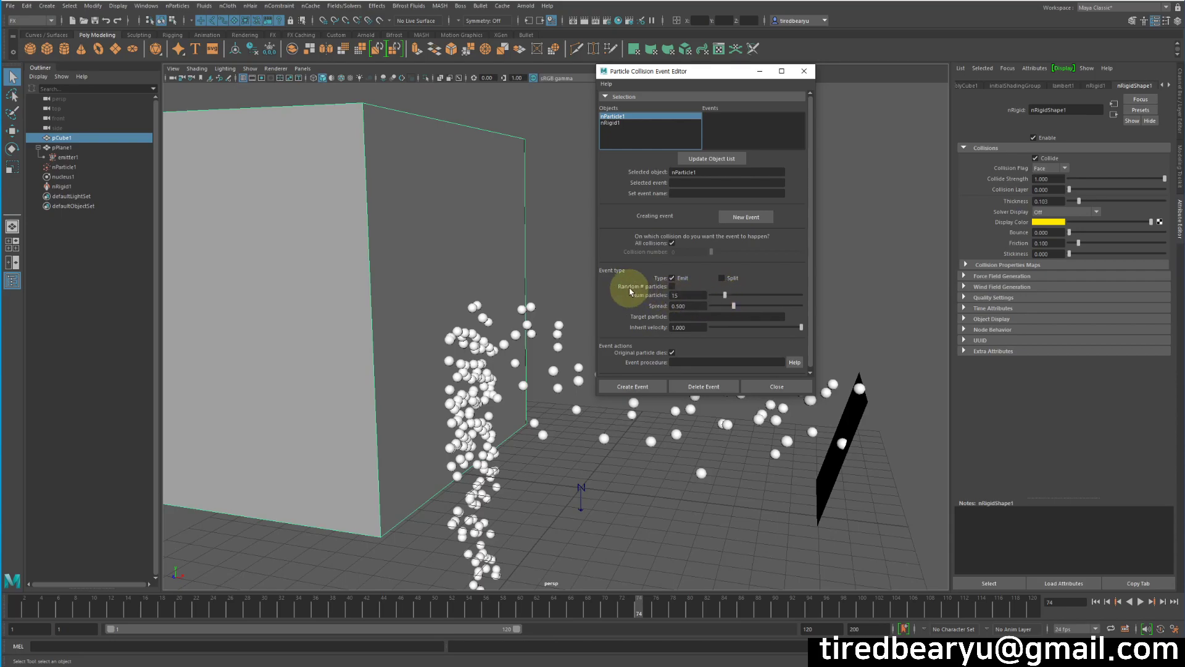
click(672, 287)
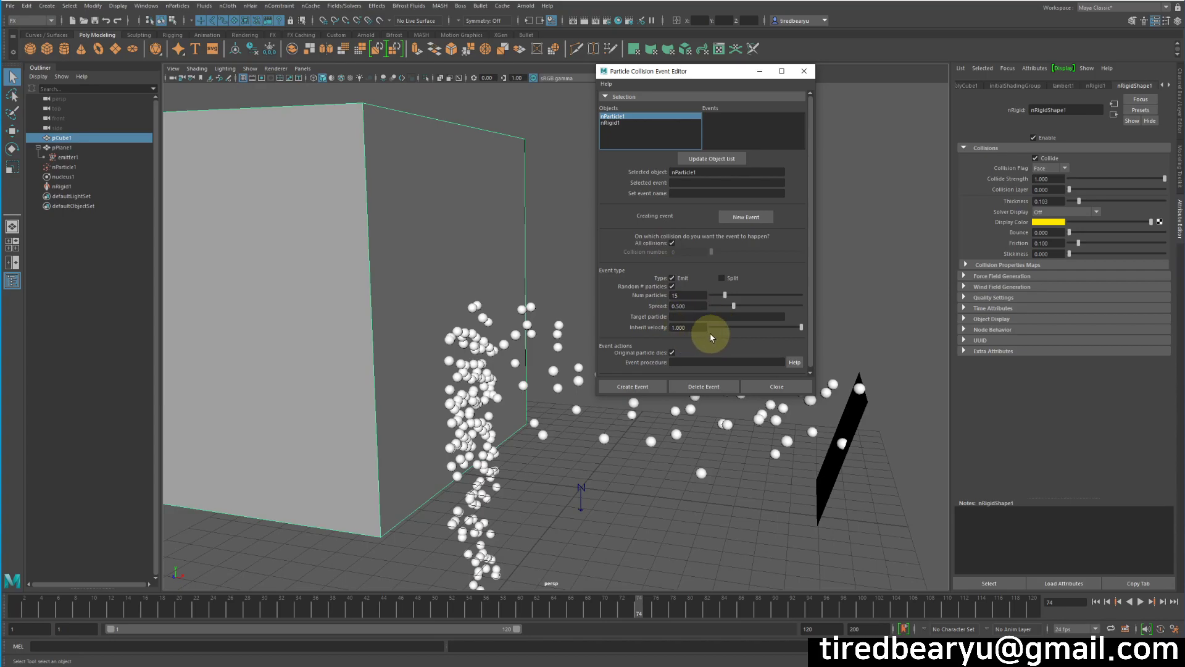
click(636, 387)
click(769, 387)
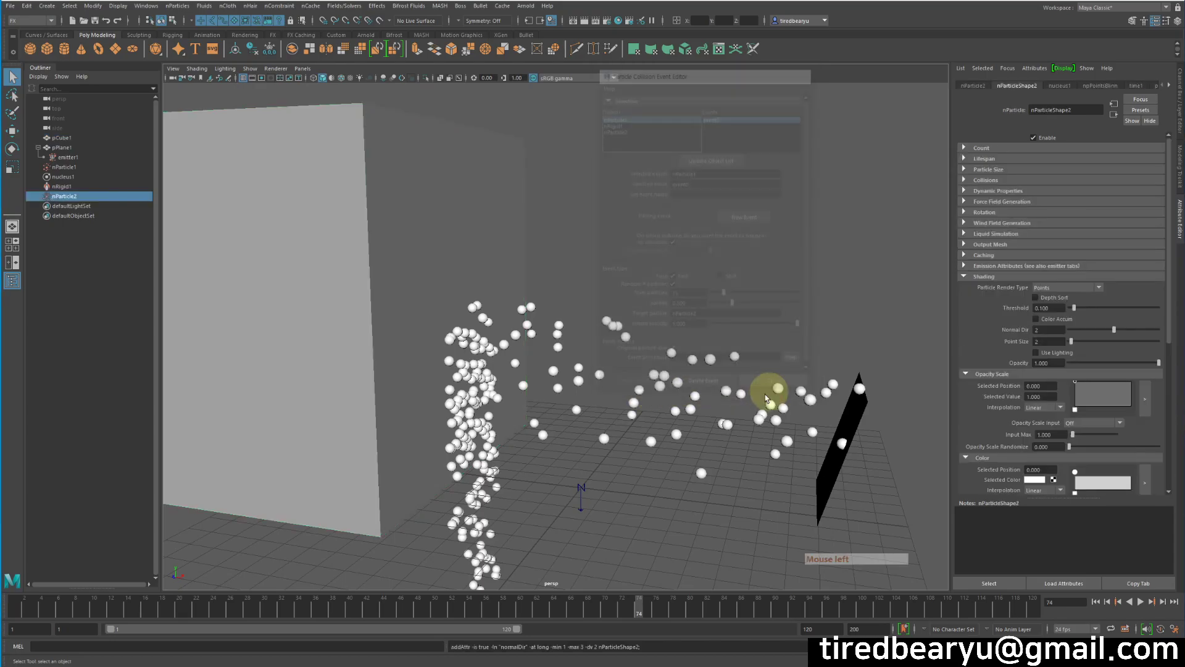
- Replay the simulation from the first frame and examine from several angles how particles are emitted at the cube's surface
alt+drag(660, 380, 608, 370)
alt+drag(638, 334, 655, 341)
click(1096, 601)
click(1141, 602)
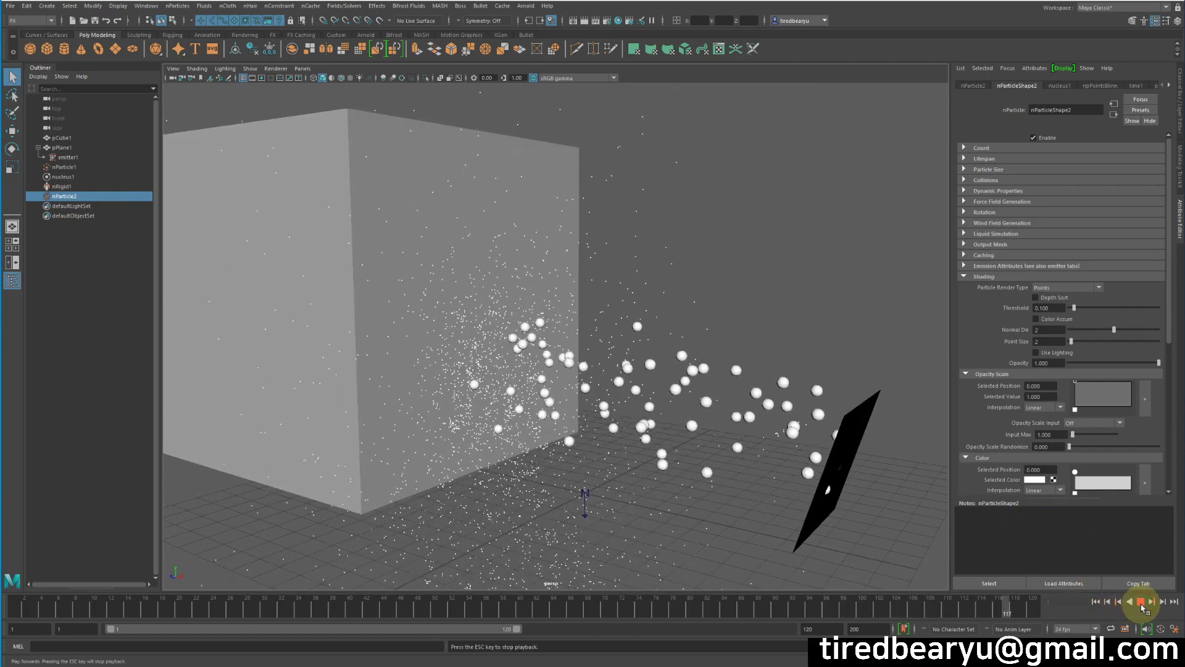
click(1141, 603)
alt+drag(675, 428, 649, 383)
alt+drag(542, 351, 526, 350)
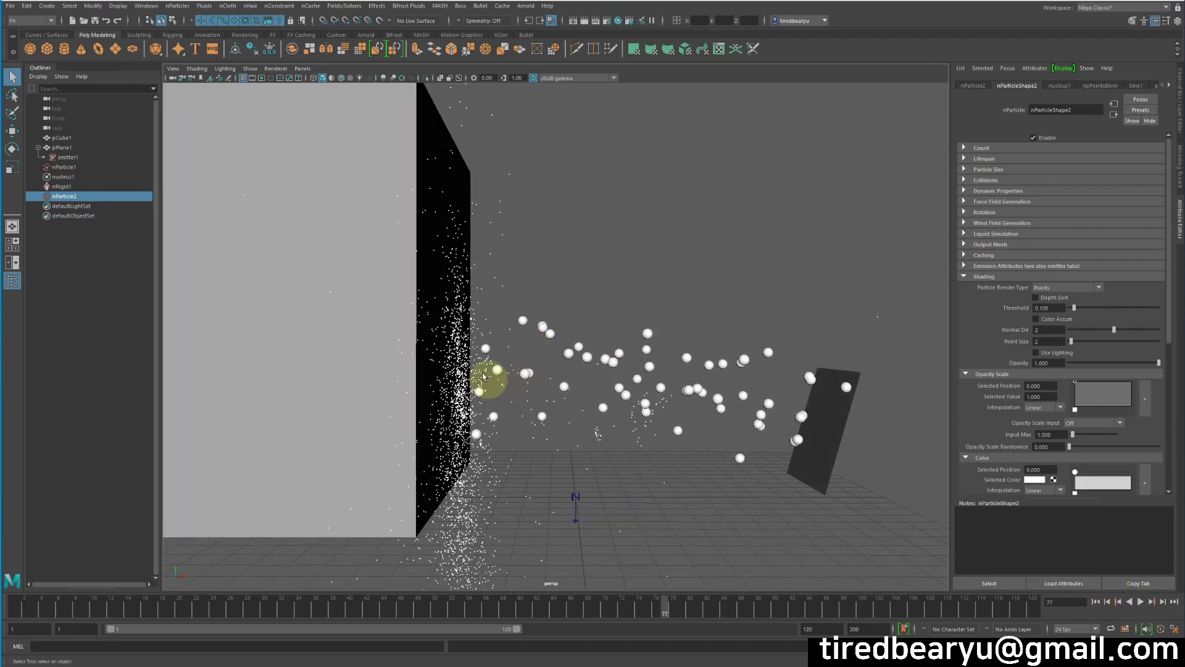
click(1140, 601)
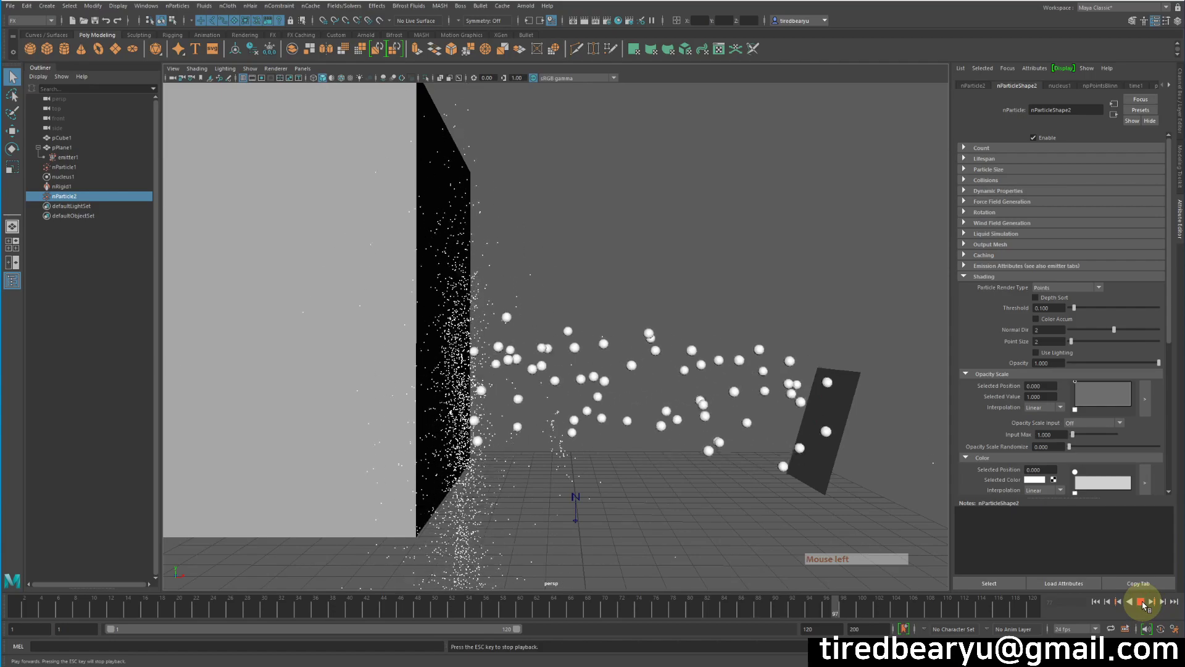
click(1142, 601)
alt+drag(678, 378, 719, 369)
click(1140, 602)
click(1140, 602)
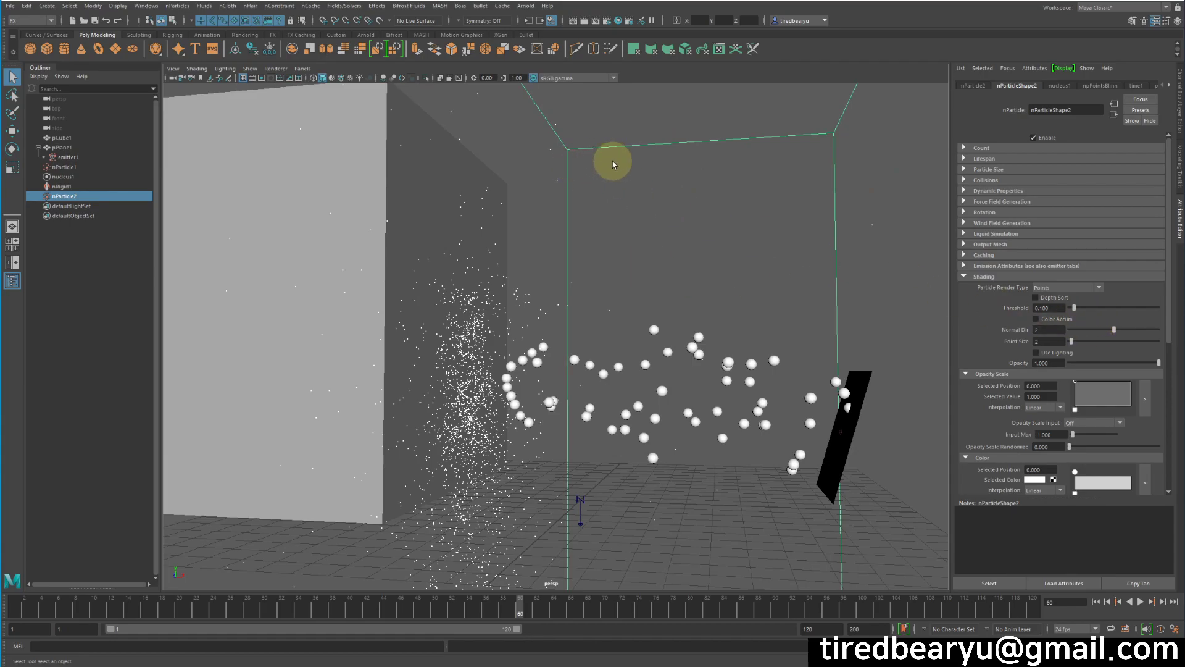
- Set the Particle Render Type of nParticle2 to Streak
click(177, 6)
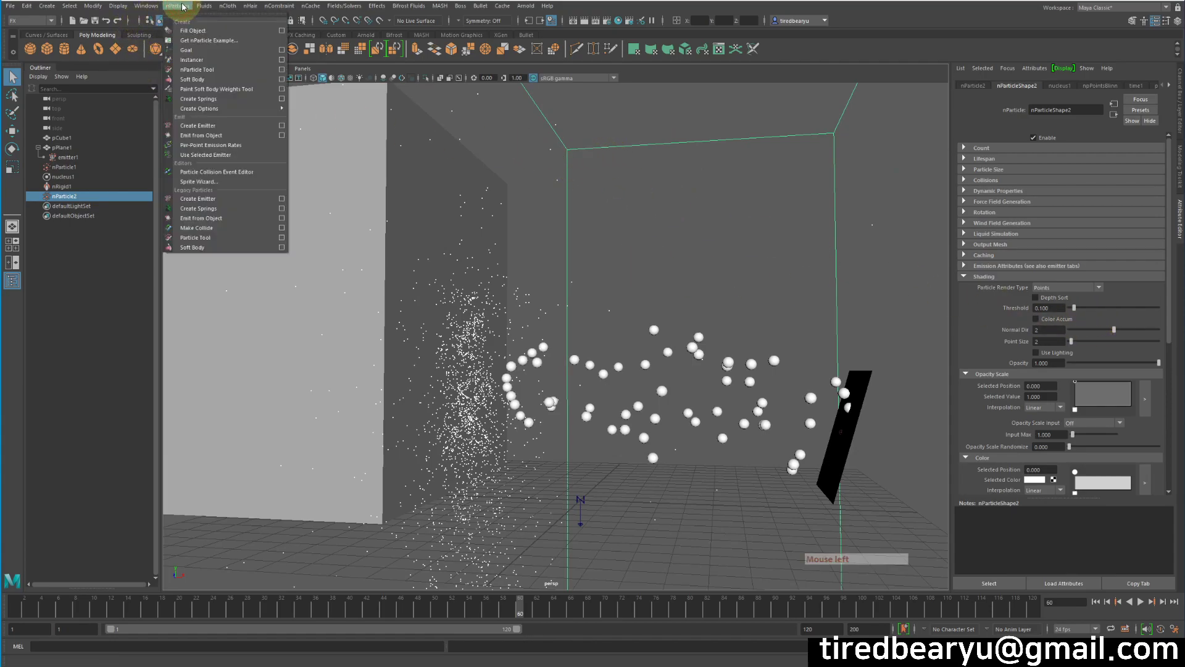
mouse_move(221, 112)
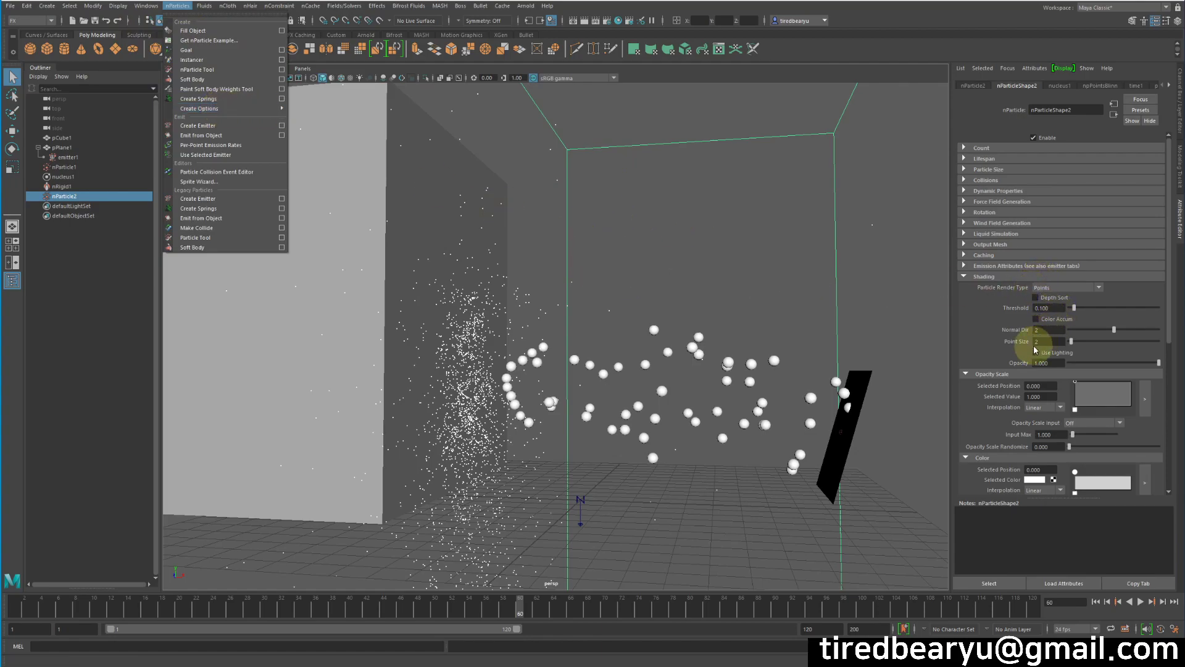
click(1064, 288)
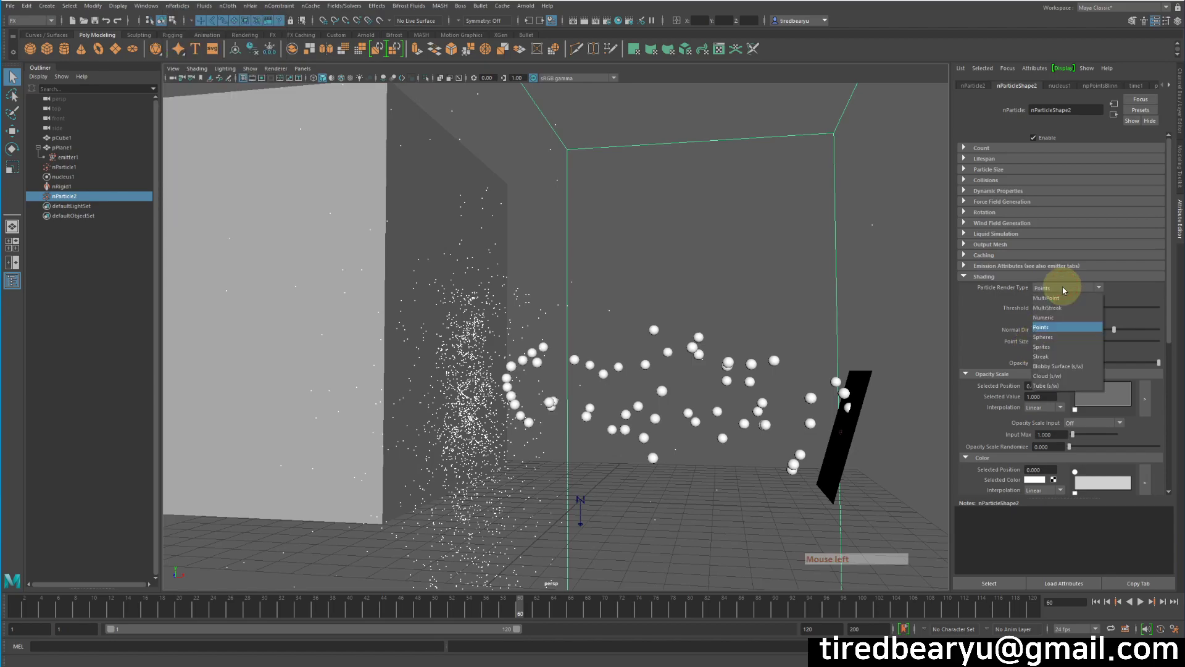
click(1071, 356)
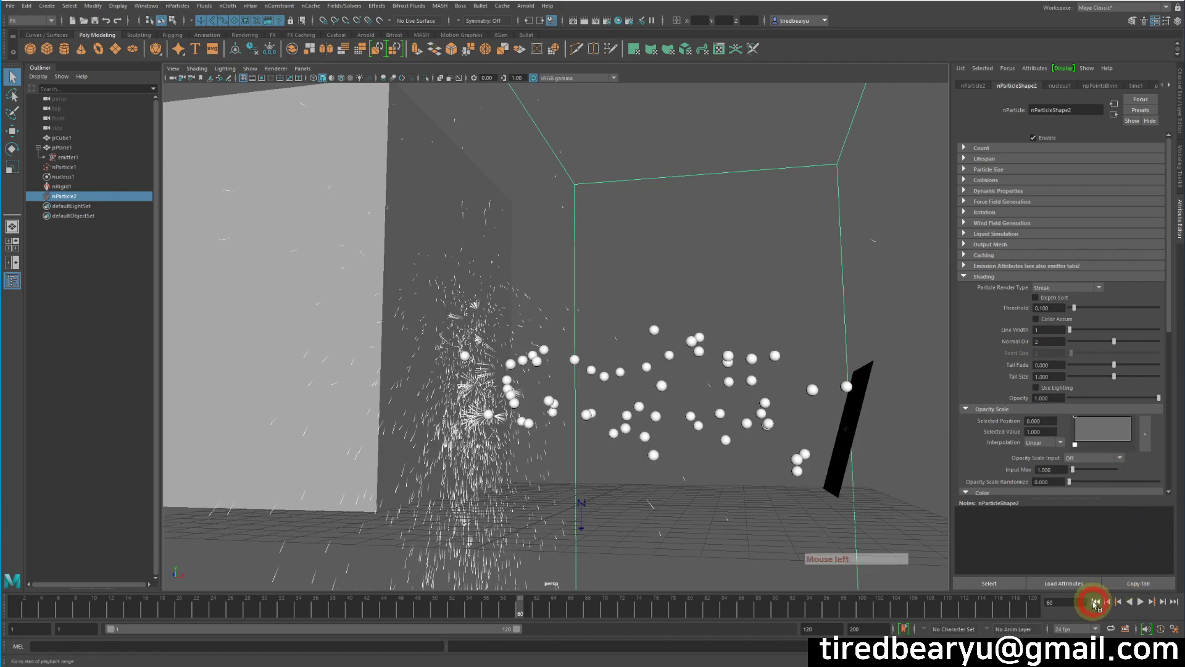
- Replay the simulation and examine the streak sparks where the particles hit the cube
click(1094, 603)
click(1141, 602)
click(1141, 605)
mouse_move(494, 418)
alt+mouse_down()
mouse_move(458, 426)
mouse_move(496, 429)
alt+mouse_up()
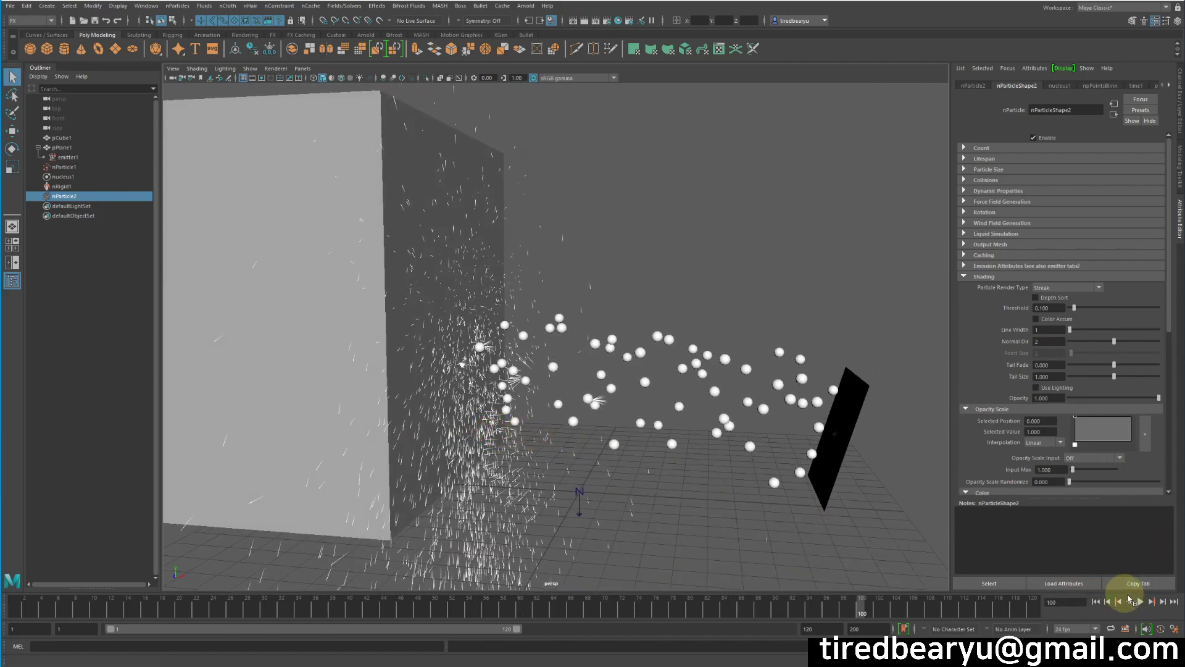
click(1141, 602)
alt+drag(670, 423, 639, 419)
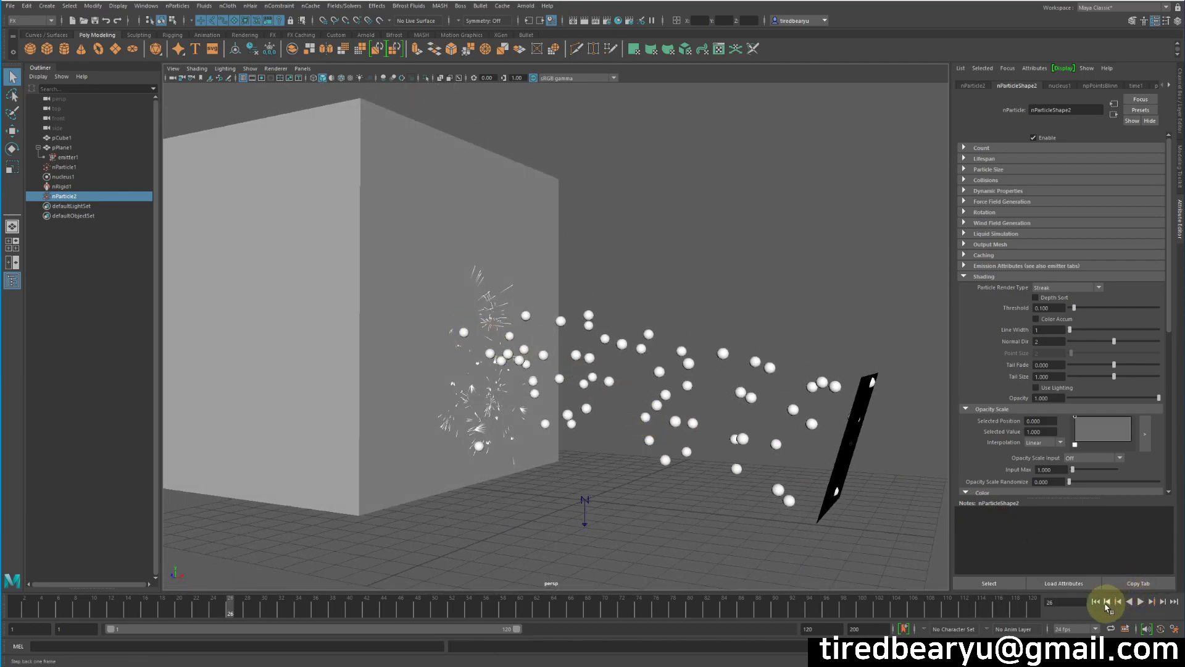
click(1122, 602)
click(1143, 603)
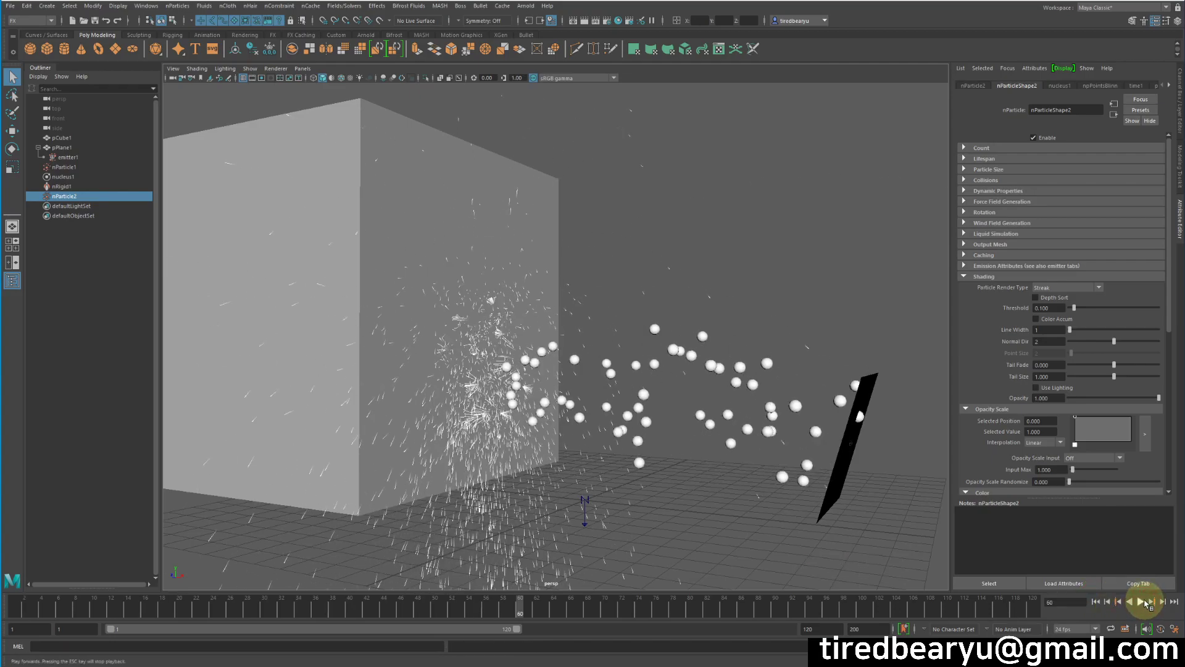
click(662, 524)
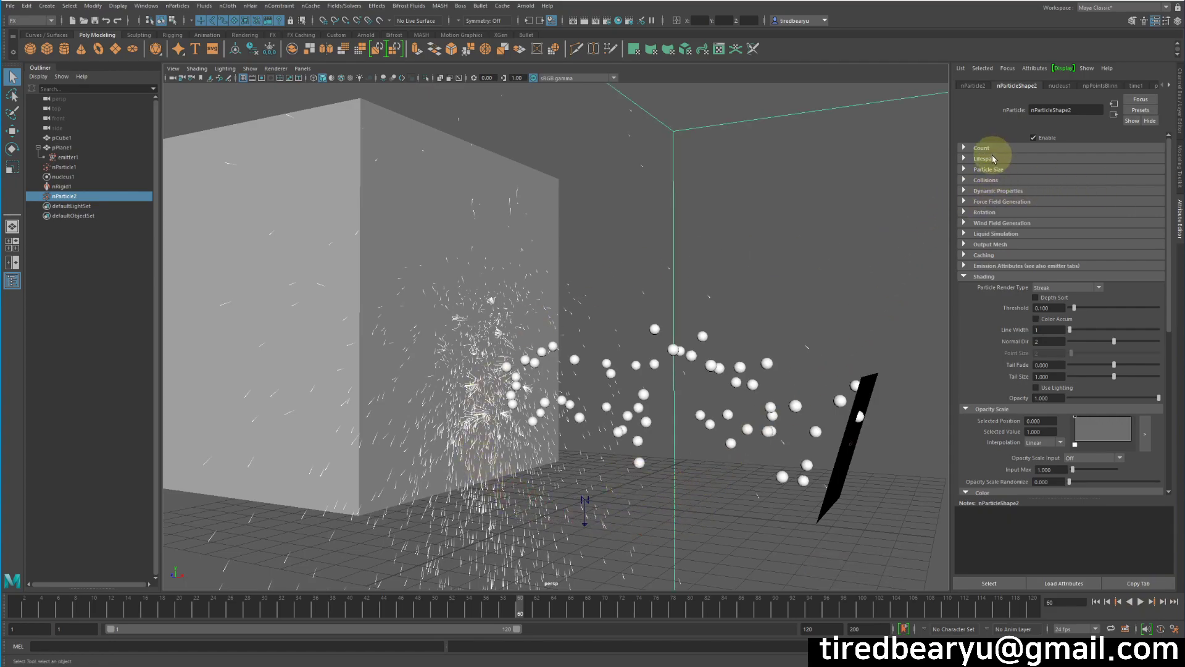
- Set the sparks' Lifespan Mode to Random range with Lifespan 0.2 and Lifespan Random 0.1
click(987, 159)
click(1056, 171)
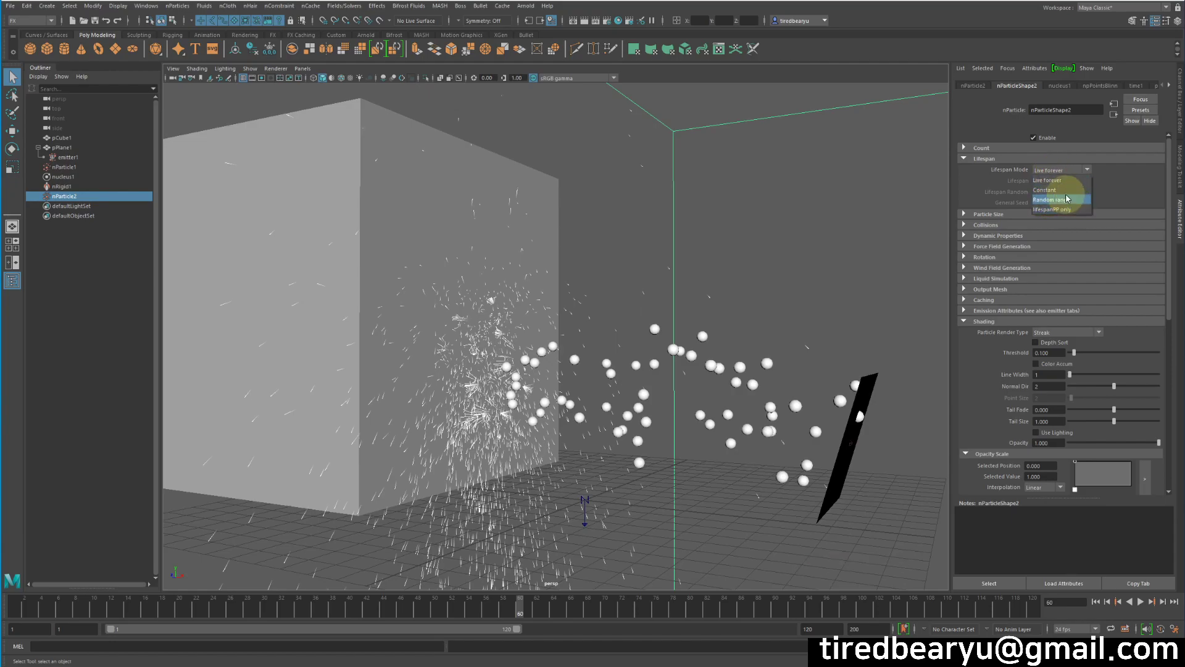
click(1059, 199)
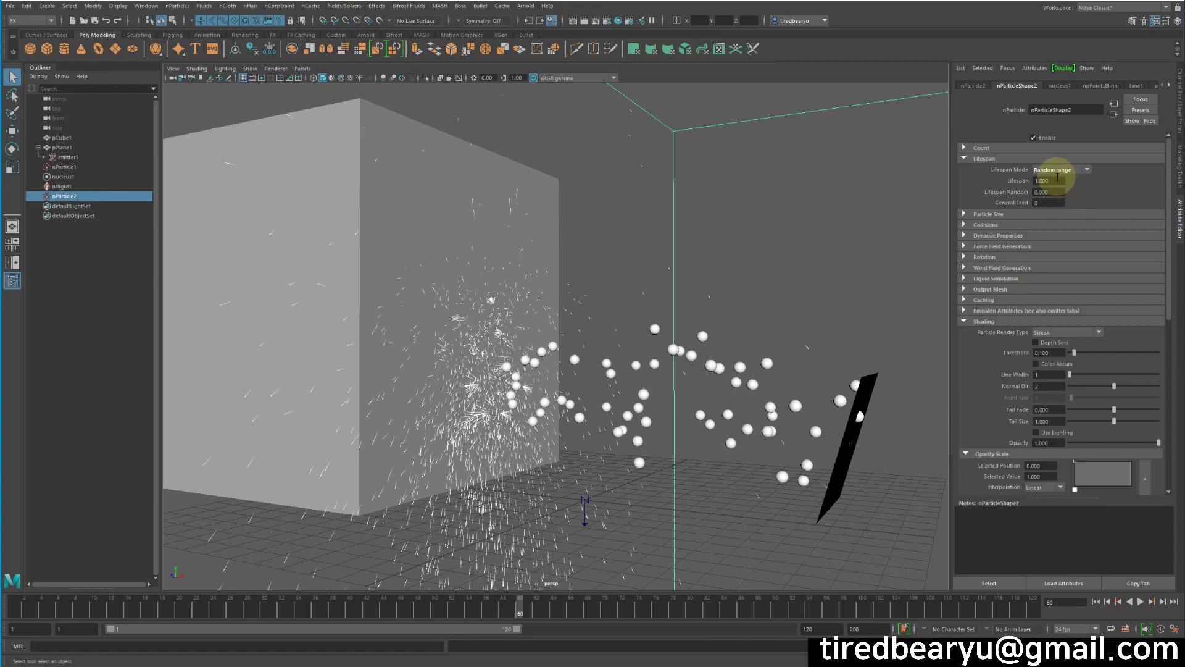
double_click(1049, 180)
text(.2)
key(Tab)
text(.1)
key(Return)
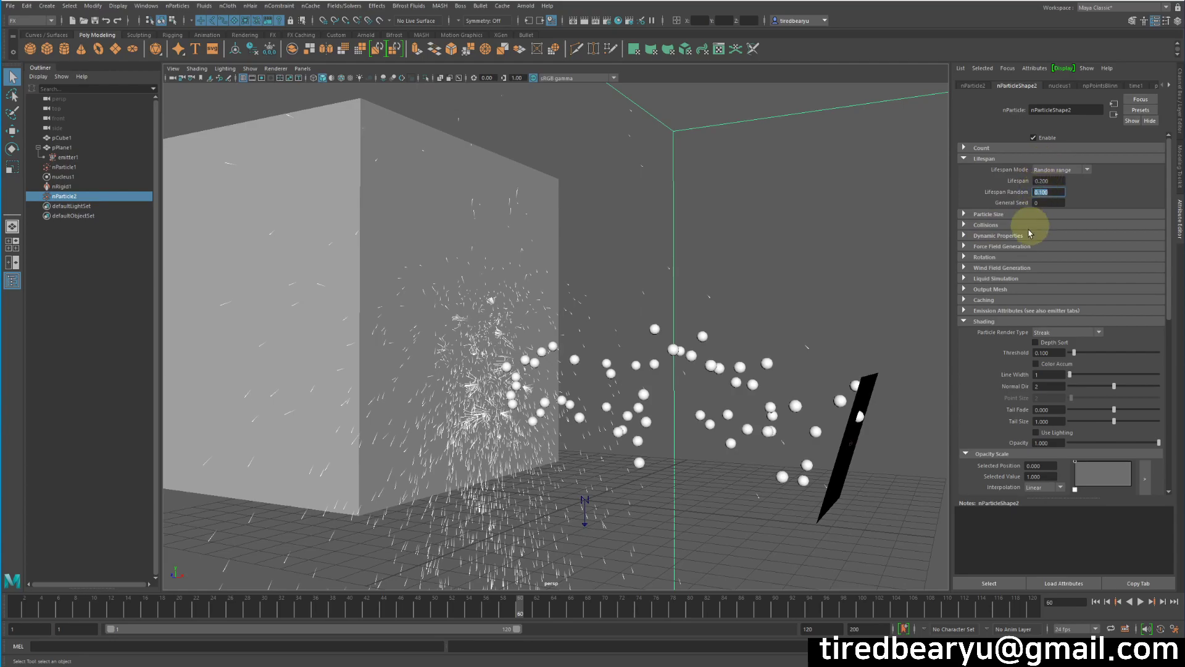
- Replay the simulation from the first frame to check the lifespan of the sparks
click(1095, 602)
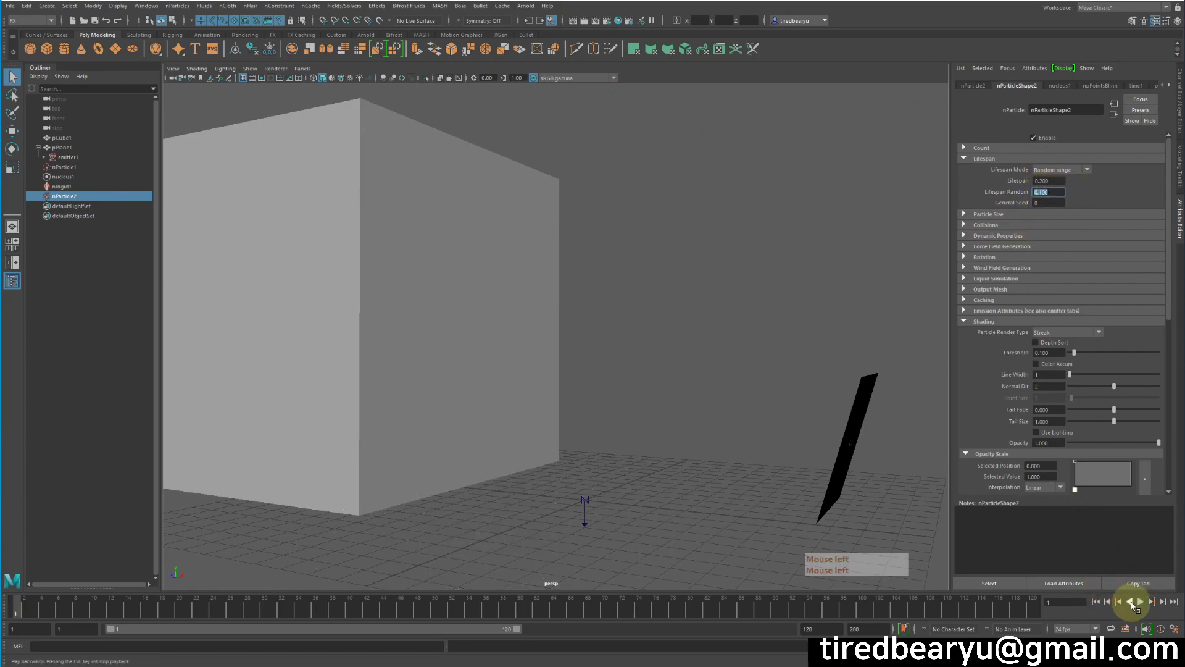
click(1140, 602)
click(1140, 604)
alt+drag(492, 375, 510, 370)
- Set the sparks' Lifespan to 0.4 and Lifespan Random to 0.2
click(1058, 180)
text(4)
key(Tab)
text(.2)
key(Return)
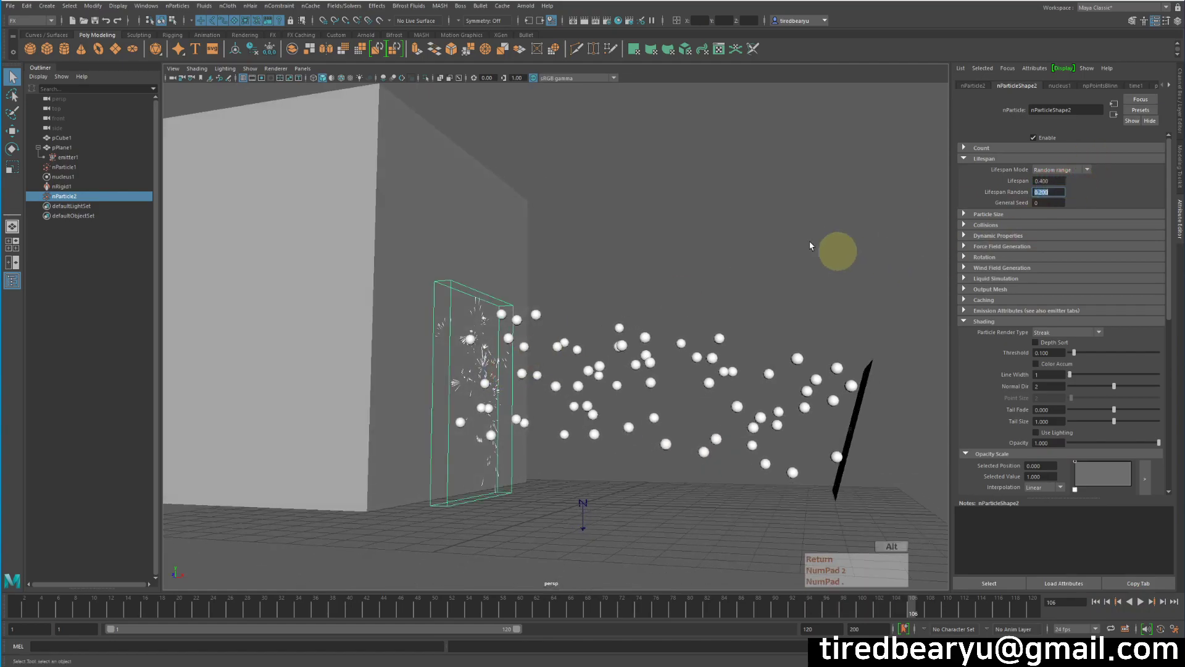
- Play the simulation from the start and inspect the longer-lived sparks on the cube from different angles
alt+drag(860, 257, 659, 284)
click(1095, 602)
click(1140, 602)
alt+drag(704, 384, 639, 348)
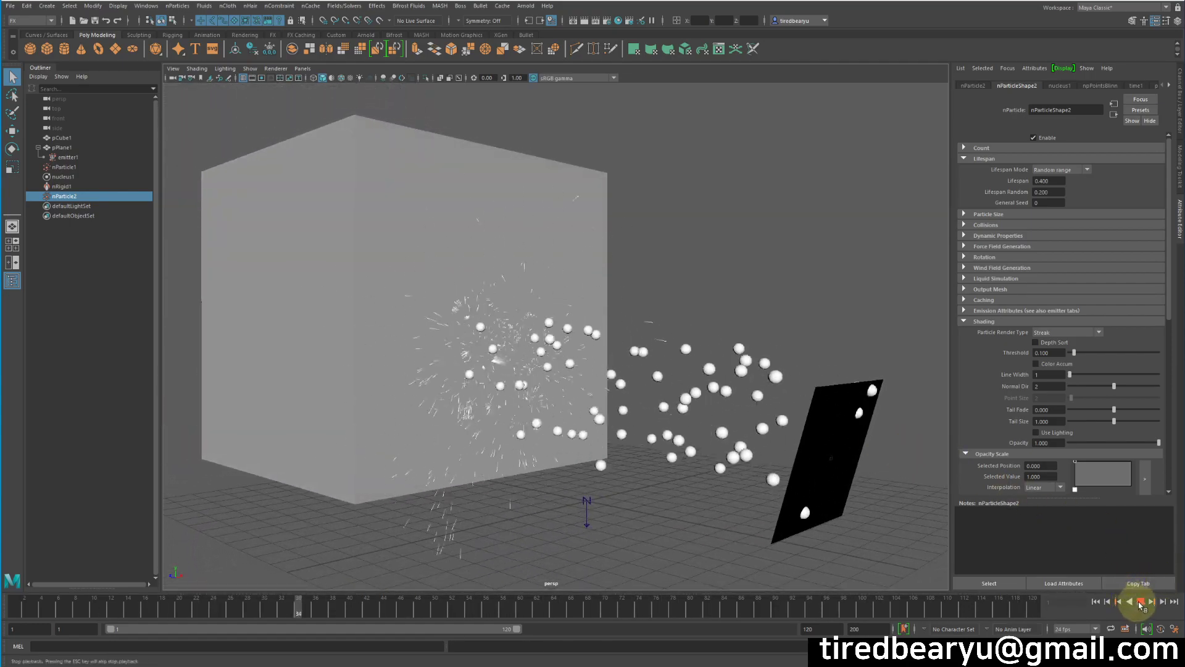
alt+drag(624, 404, 640, 412)
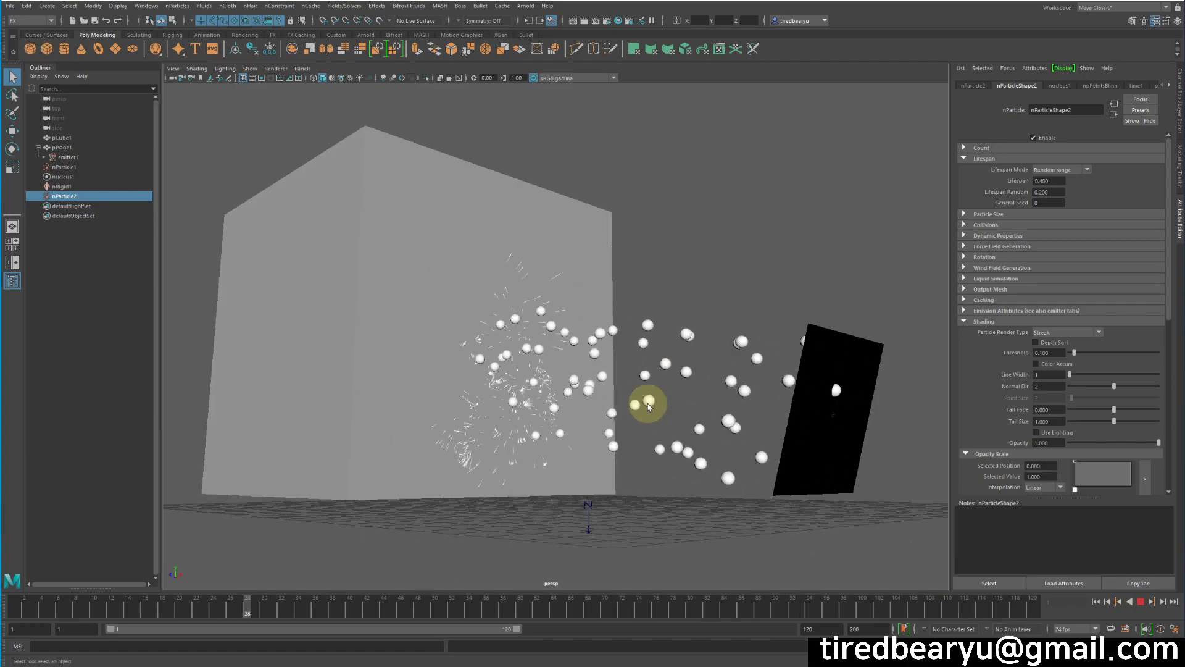
click(1139, 602)
alt+middle_drag(594, 439, 648, 418)
alt+drag(648, 418, 674, 433)
mouse_move(574, 365)
alt+mouse_down()
mouse_move(609, 373)
mouse_move(569, 376)
alt+mouse_up()
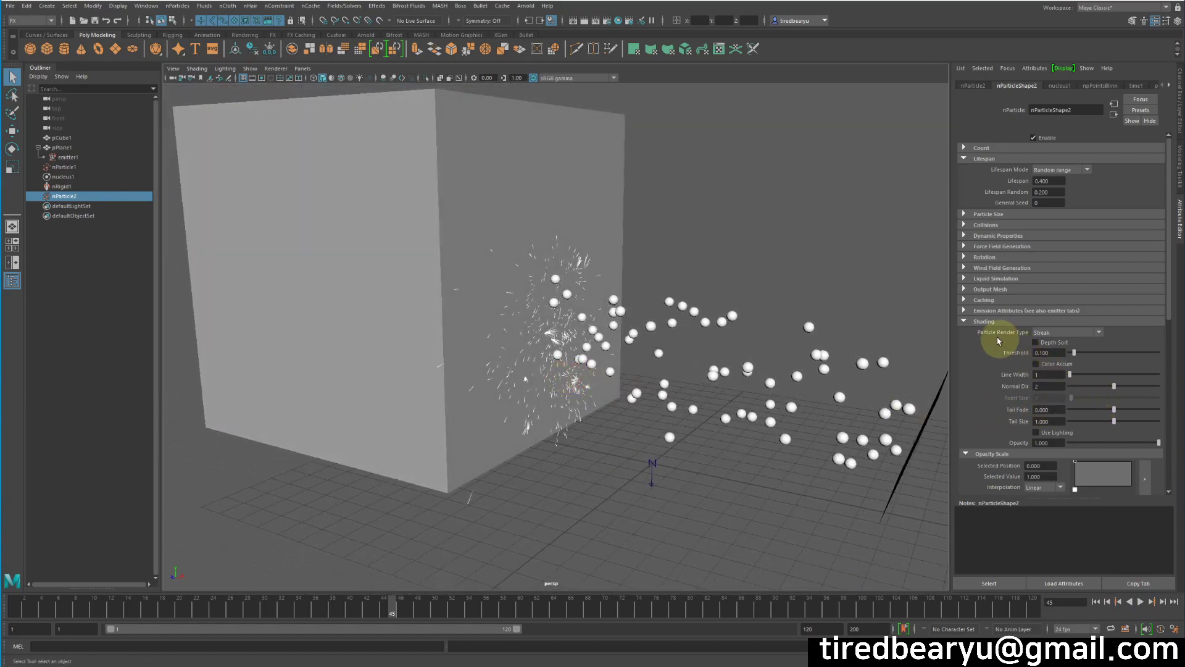
- Add two more color stops to the sparks' Color ramp in the Shading settings, one near the middle and one at position 1
click(985, 321)
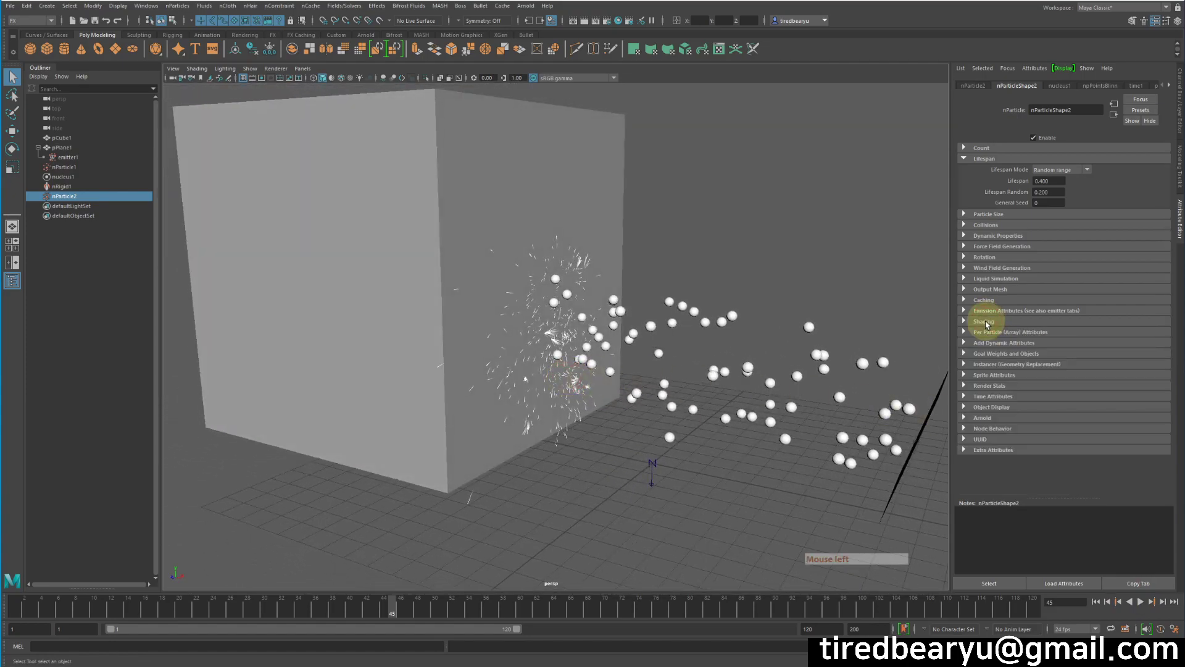
click(985, 322)
scroll(1066, 380, down, 3)
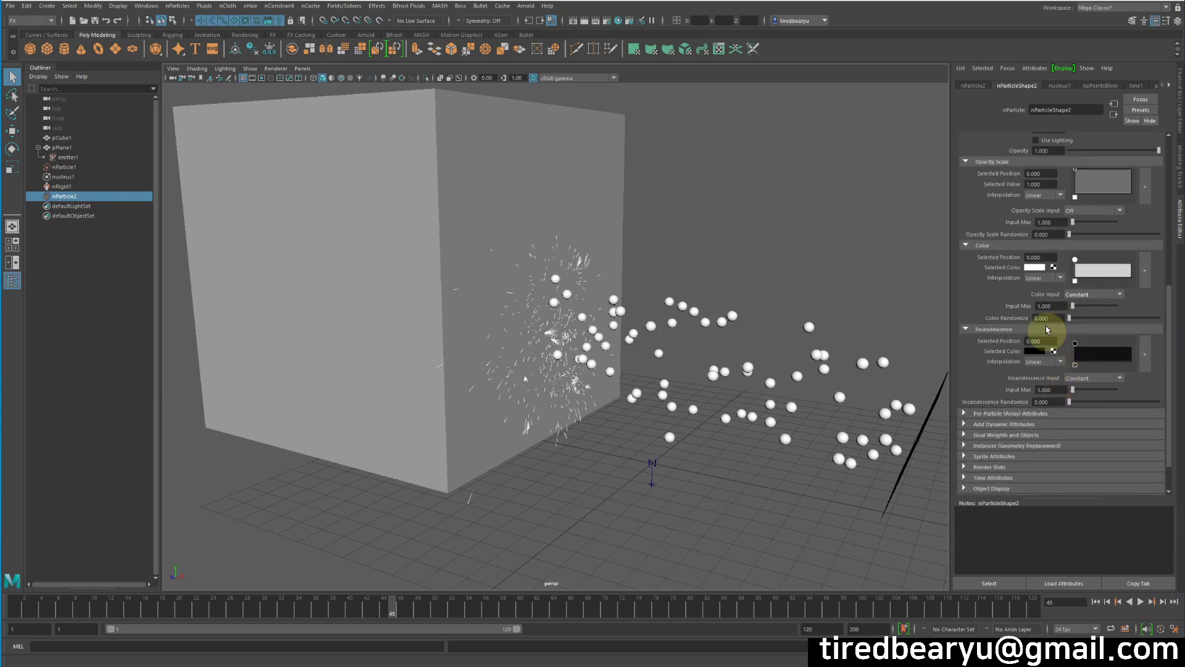
alt+middle_drag(657, 327, 678, 329)
alt+right_drag(678, 329, 875, 345)
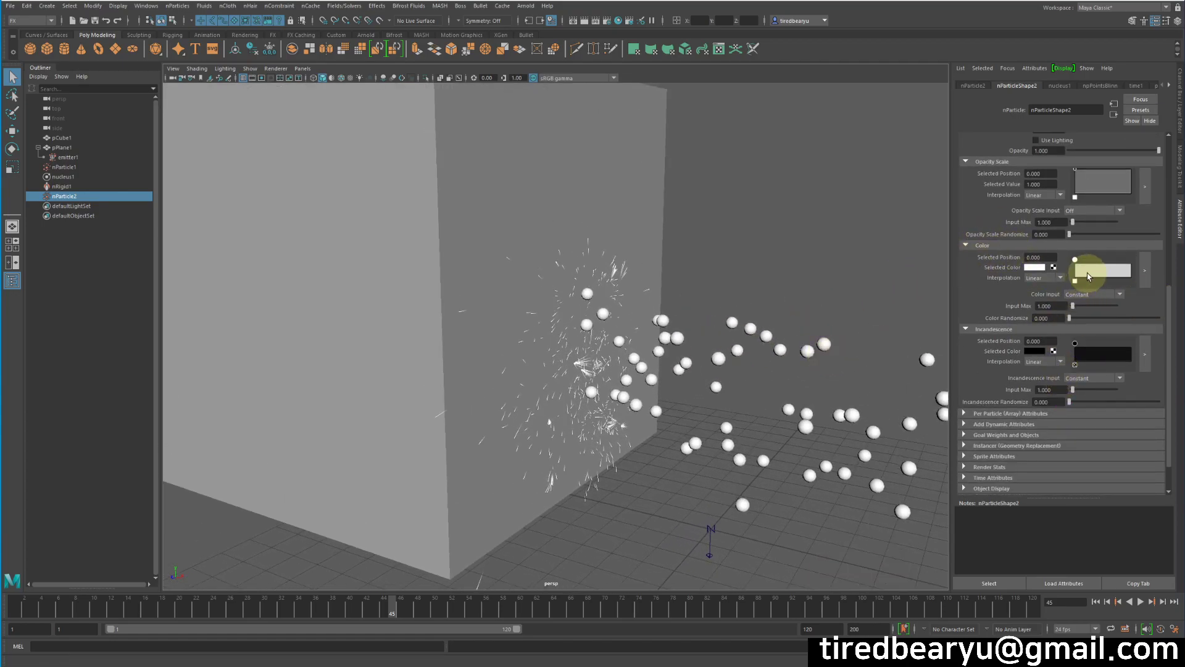
drag(1092, 268, 1099, 271)
drag(1118, 270, 1145, 276)
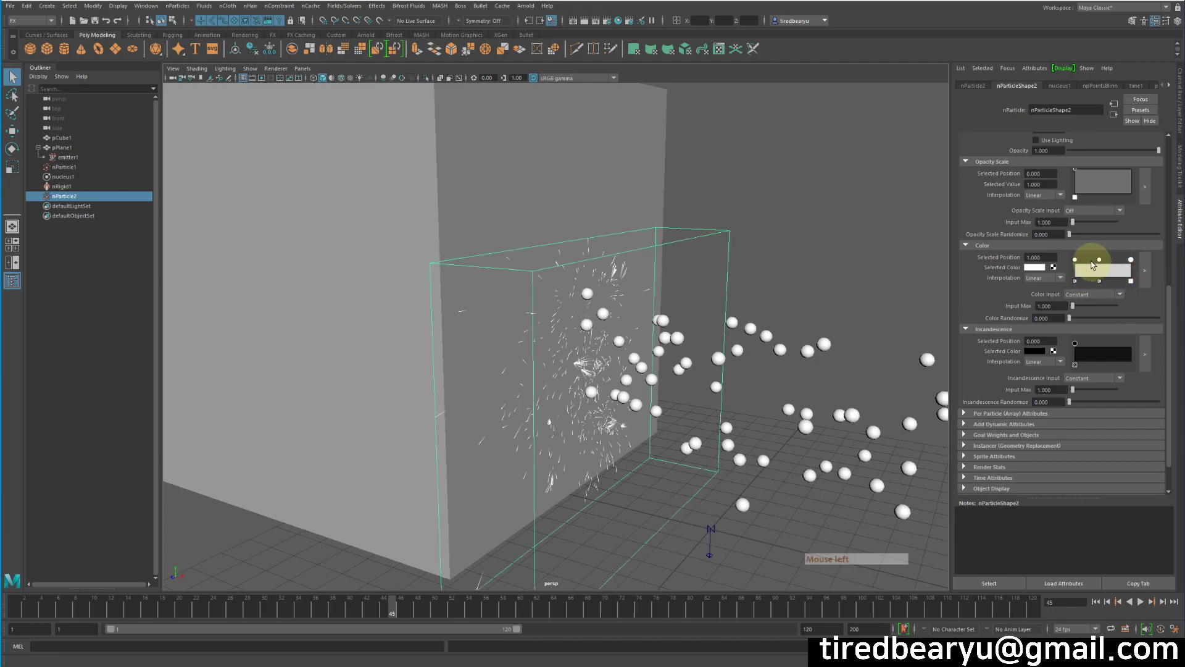
- Color the sparks' Color ramp white at the start, yellow on an added stop beside it, red at 0.452 and black at position 1
click(1075, 260)
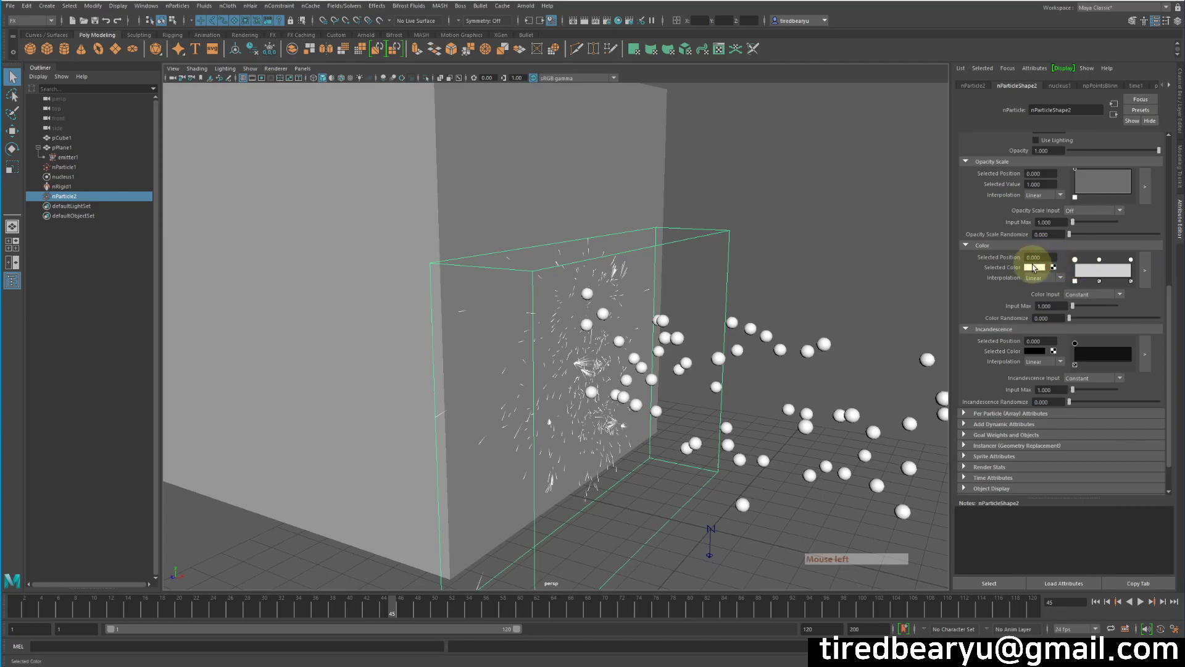
click(1075, 262)
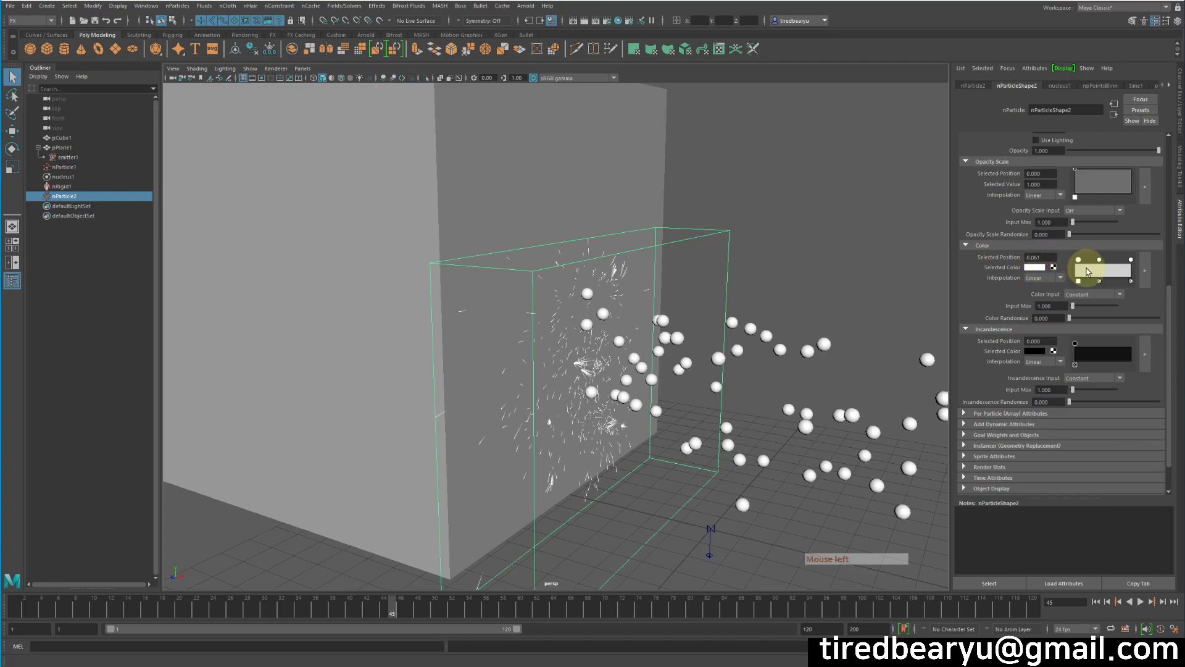
click(1035, 267)
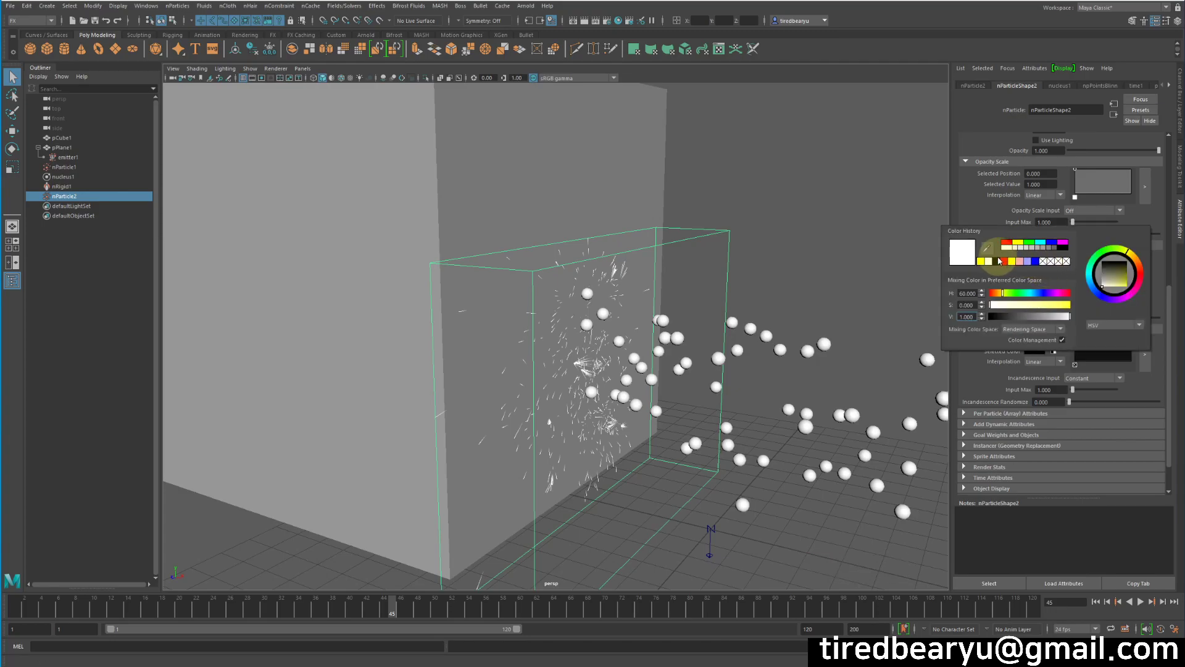
click(984, 264)
click(1101, 270)
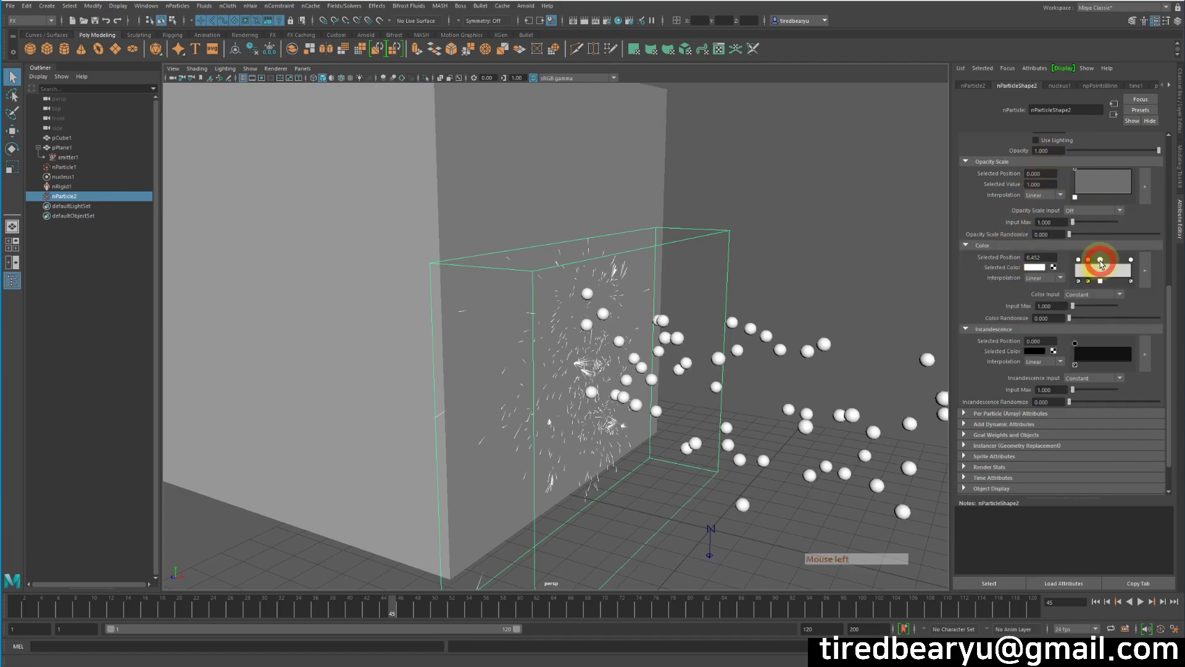
click(1033, 269)
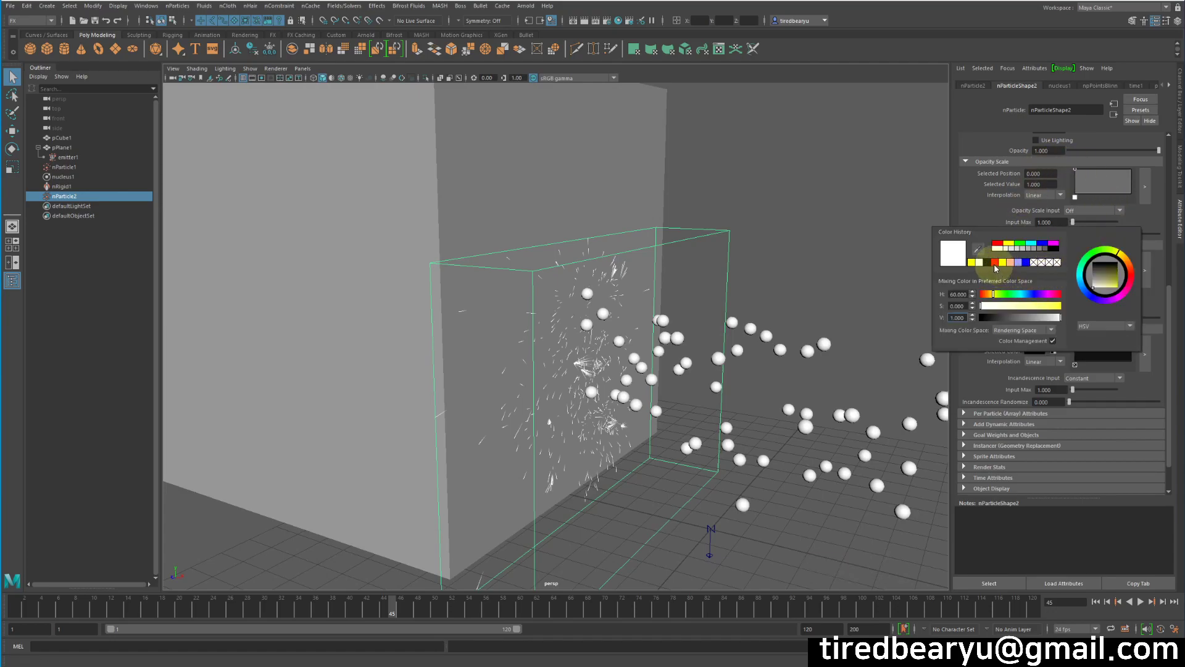
click(1130, 262)
click(1030, 269)
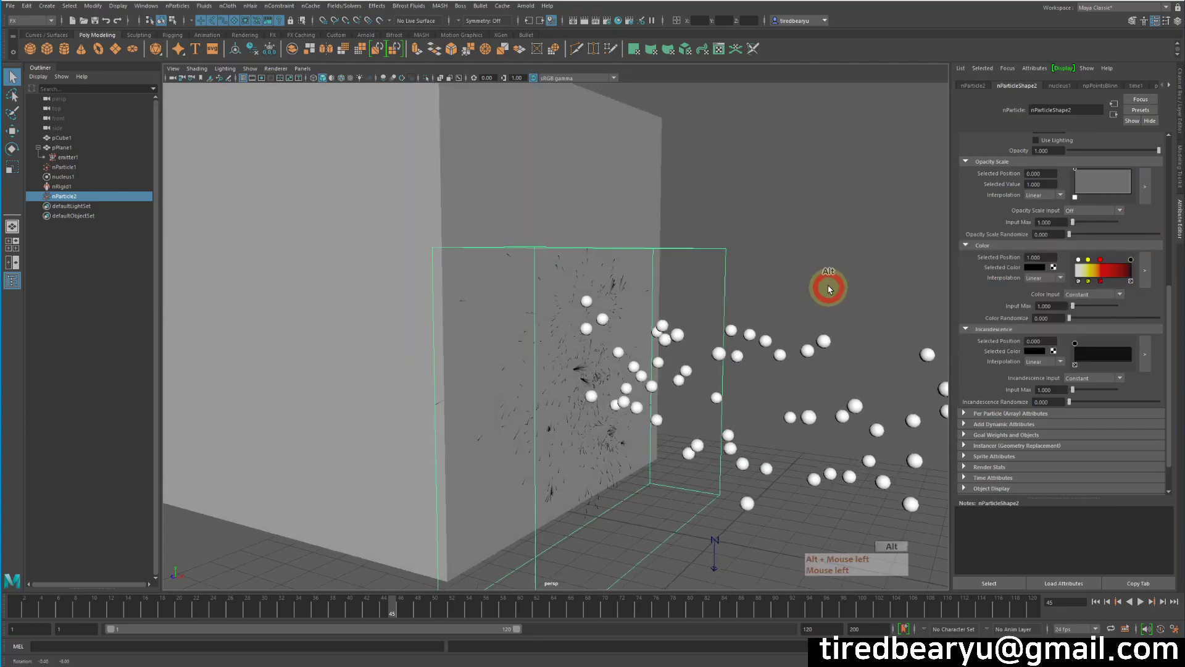
- Replay the simulation from the first frame to check the sparks with the new color ramp
click(1096, 602)
click(1140, 601)
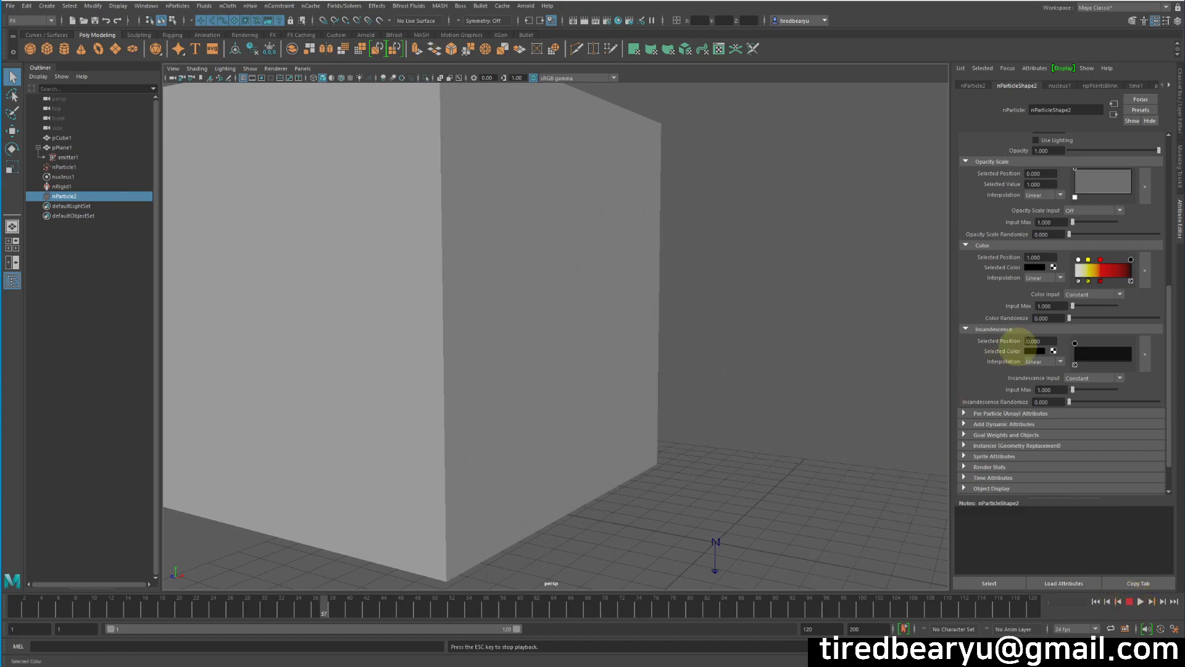
click(1133, 602)
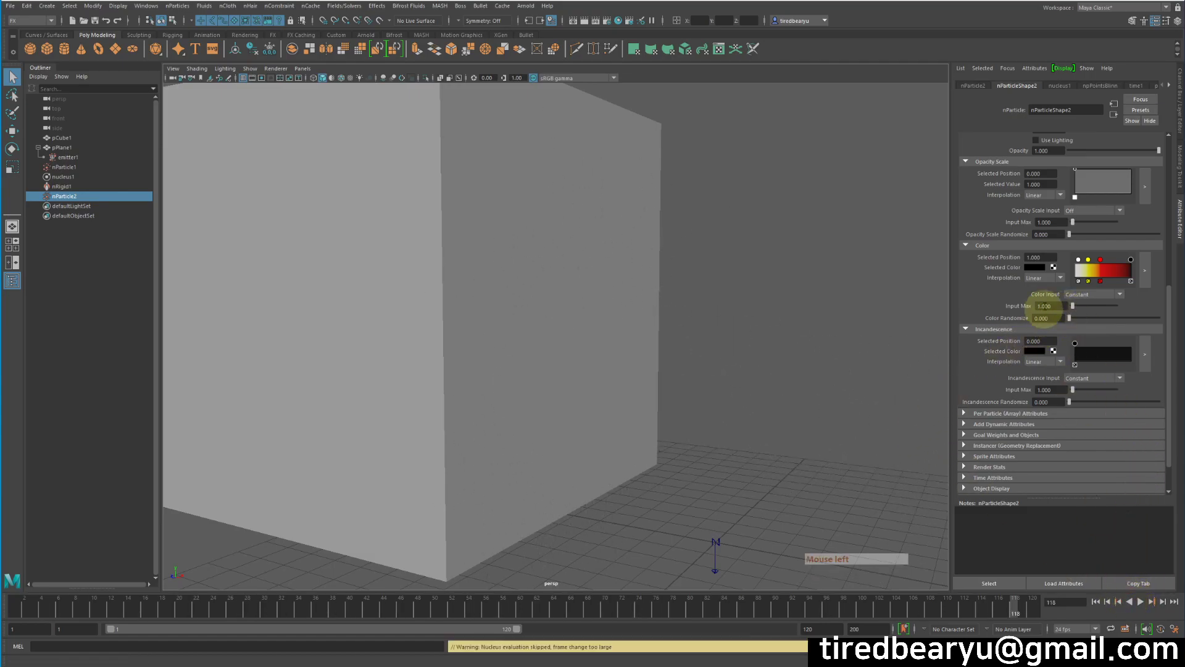
- Set the sparks' Color Input to Age and replay the simulation for a closer look at the cube face
click(1083, 295)
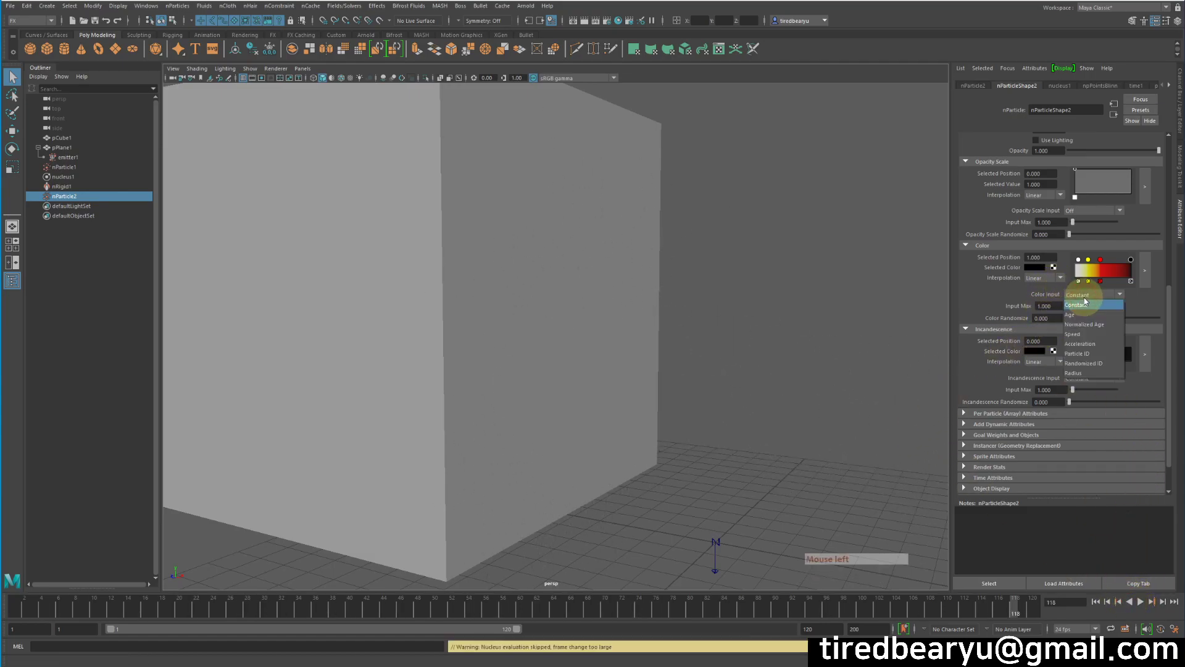
click(1071, 315)
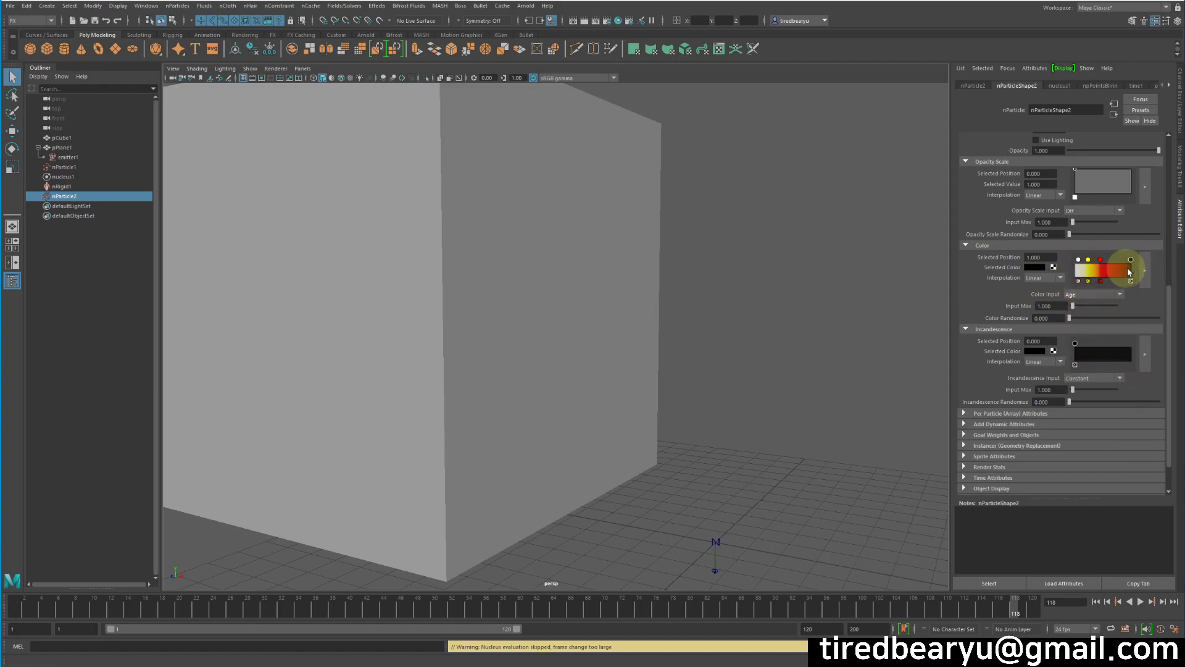
click(1097, 603)
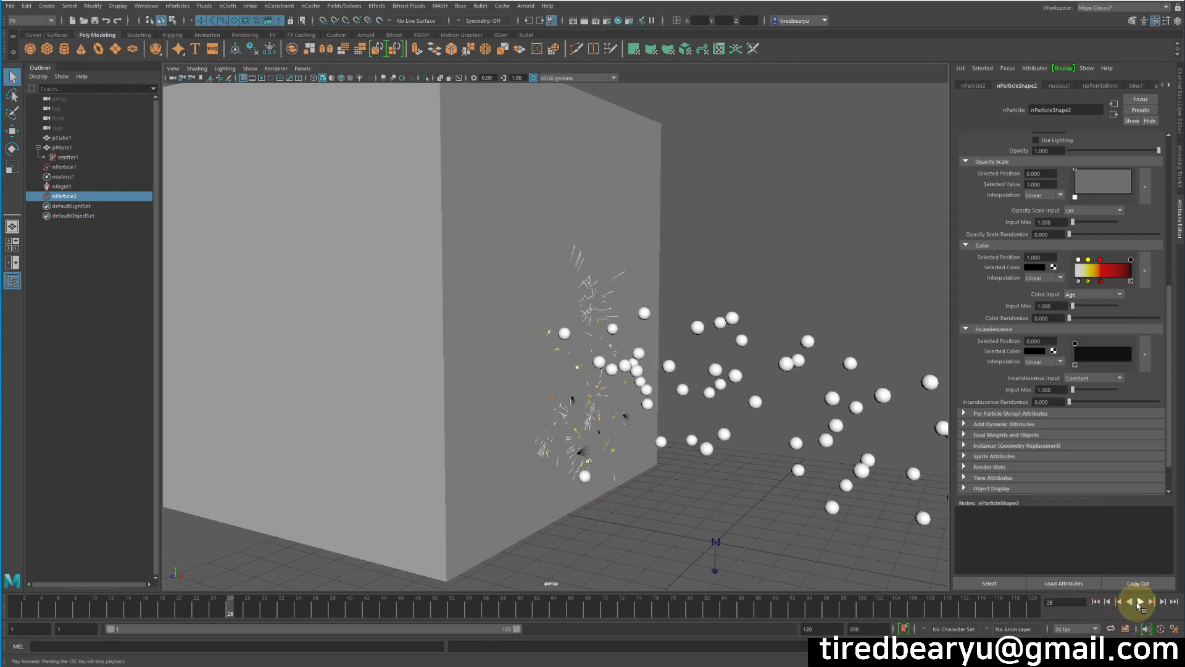
alt+drag(812, 466, 802, 405)
- Reverse the Color ramp to run from black through red at 0.591 to yellow and white, and replay the simulation
drag(1131, 260, 1108, 260)
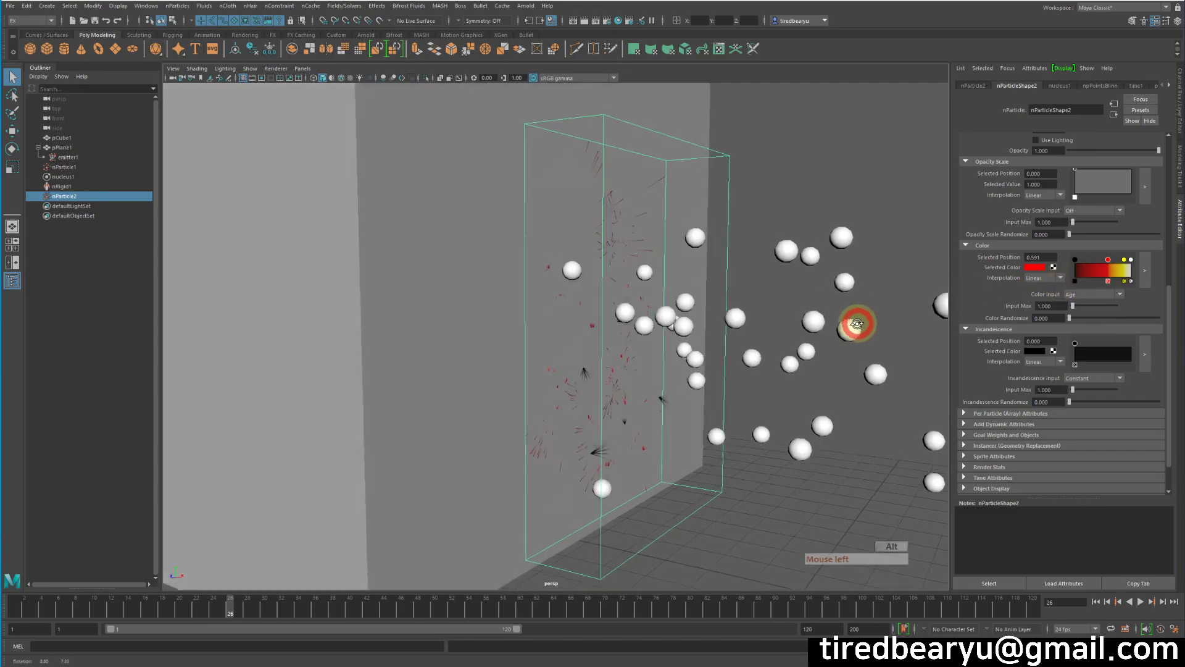
click(1100, 604)
click(1140, 602)
alt+drag(654, 398, 651, 398)
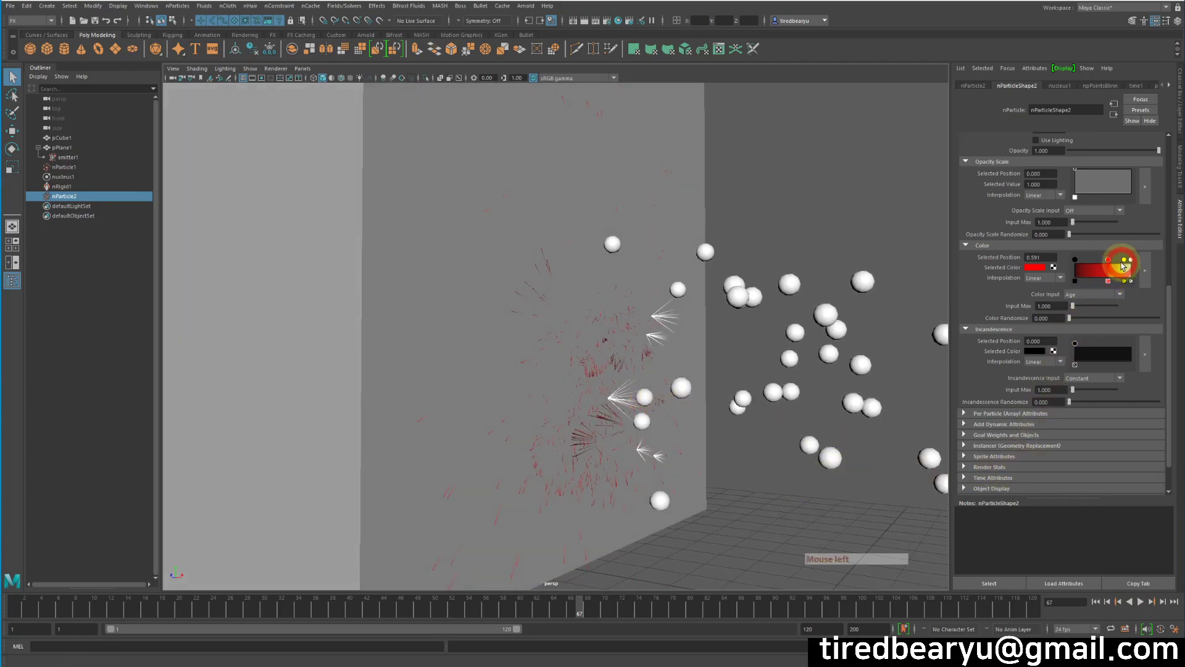
- Move the Color ramp's red stop to 0.339 and replay the simulation, inspecting the sparks from different angles
click(1124, 260)
drag(1121, 262, 1094, 262)
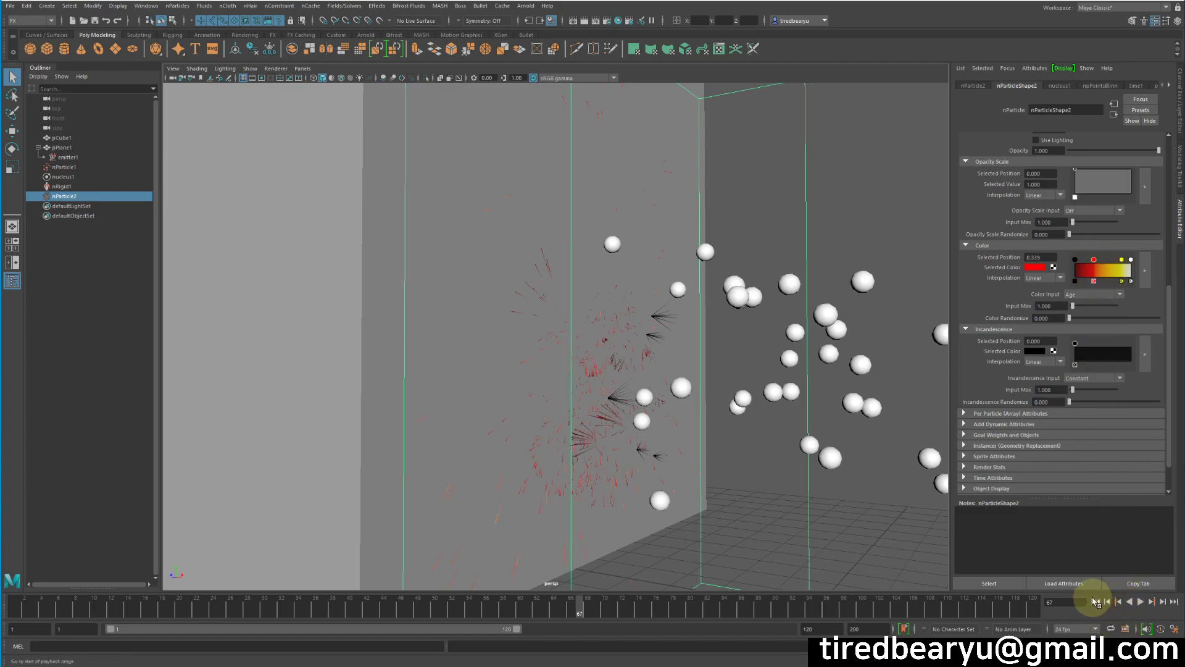
click(1096, 602)
click(1140, 601)
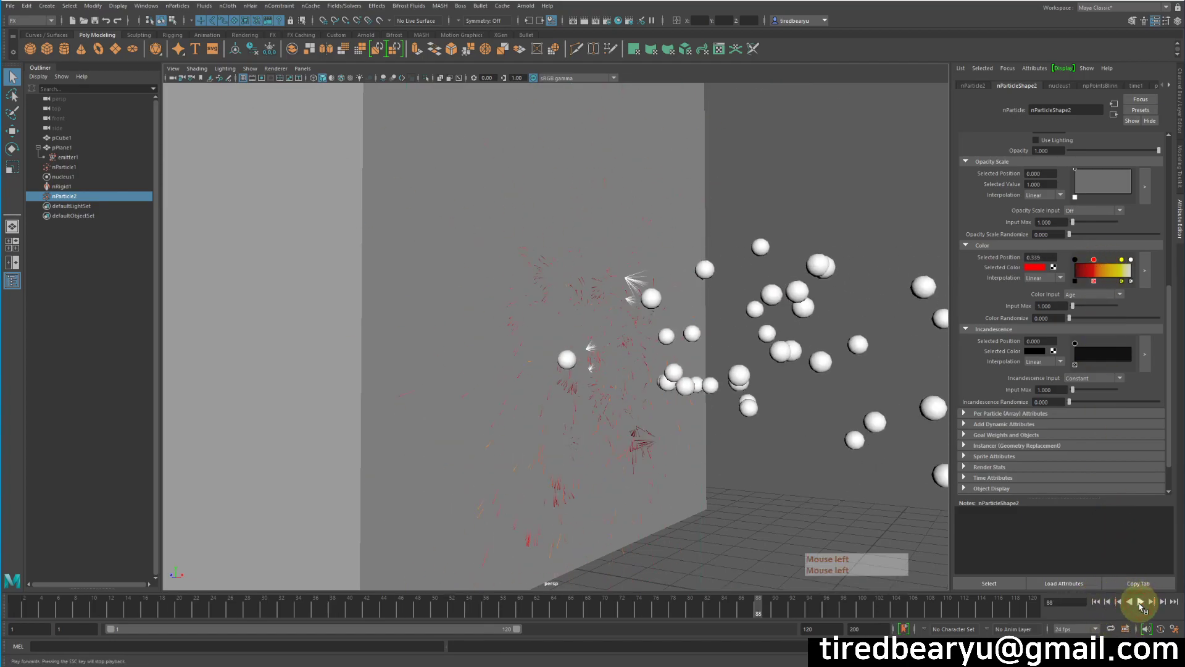
alt+drag(749, 475, 786, 346)
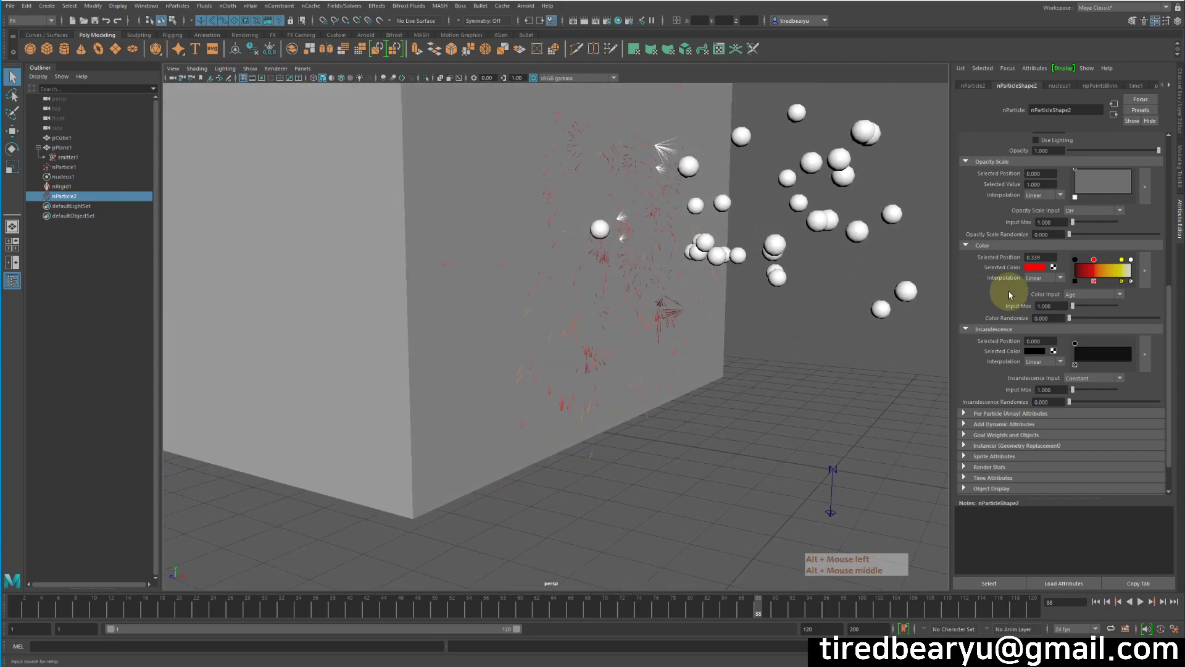
click(1140, 602)
click(1141, 601)
alt+drag(744, 327, 759, 434)
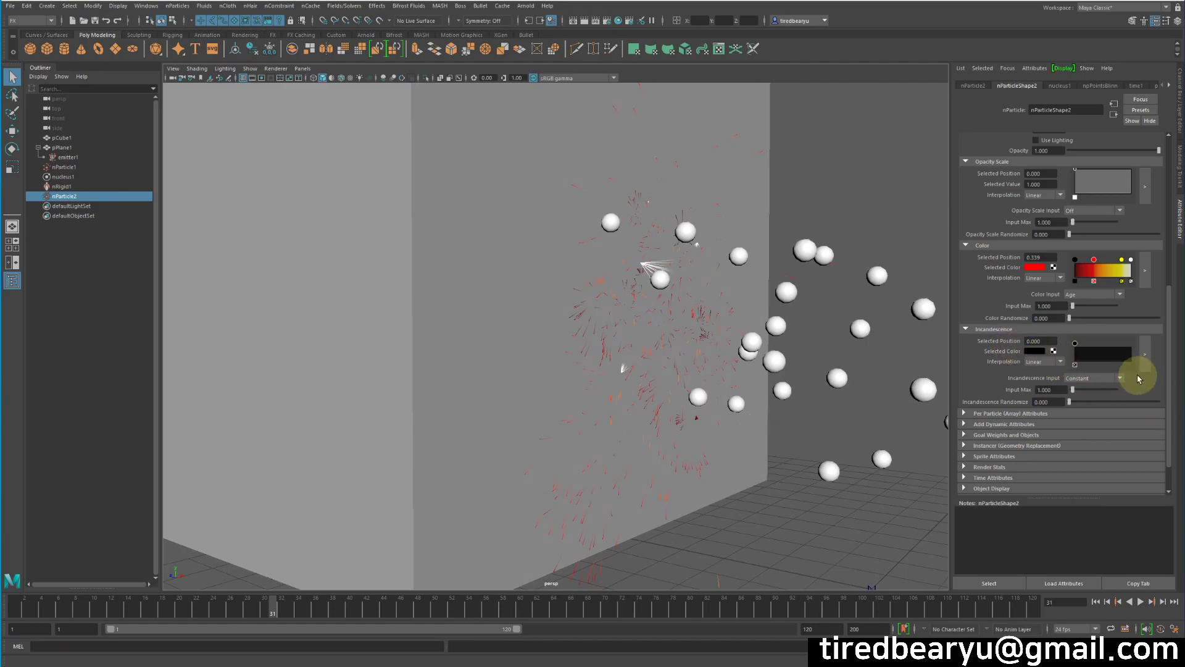
- Add a stop at position 1 to the sparks' Incandescence ramp and set Incandescence Input to Age
drag(1122, 357, 1153, 358)
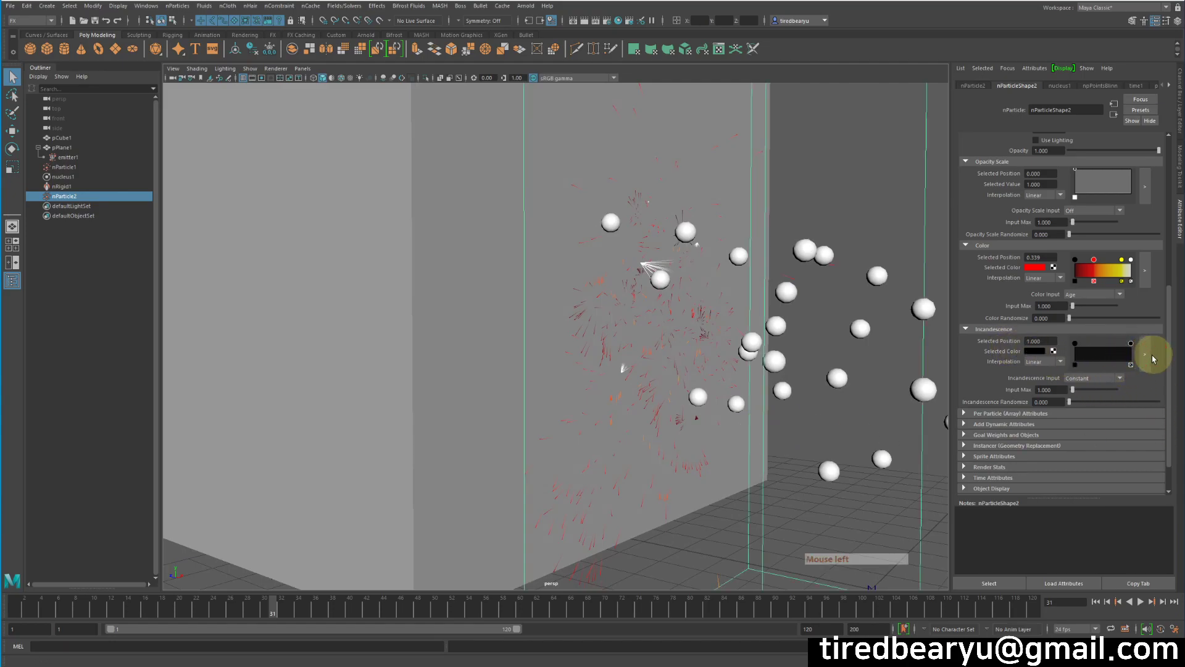
click(1119, 378)
click(1092, 391)
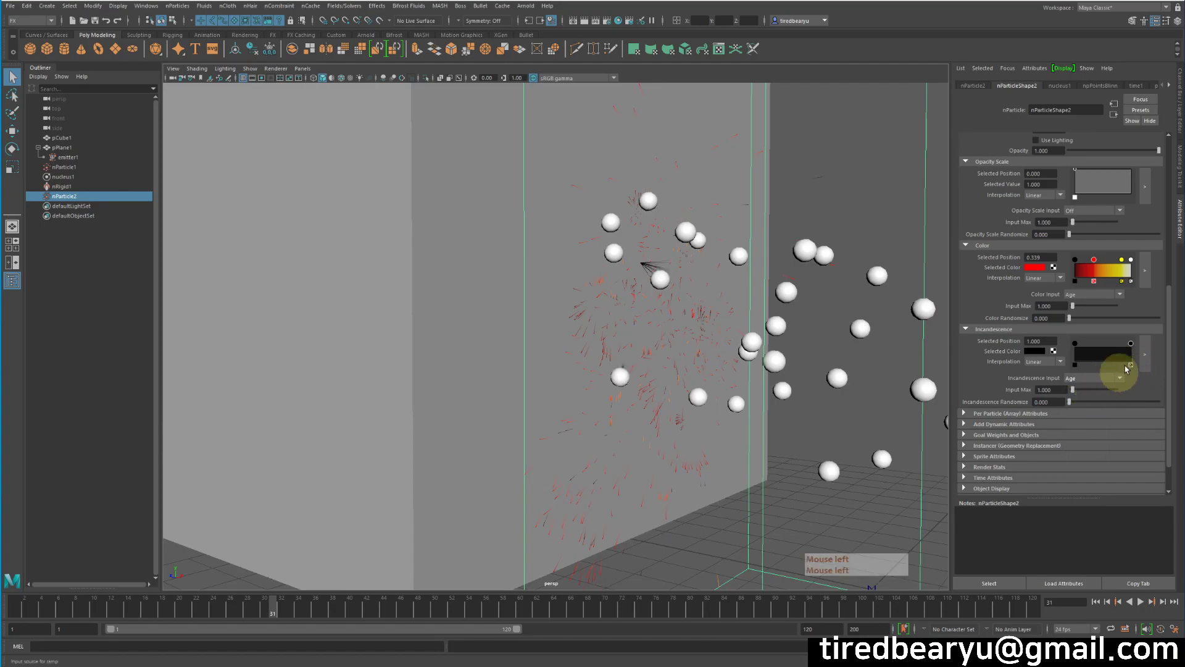
- Make the Incandescence ramp's end stop white at 0.991 and move its black stop to 0.339
click(1129, 344)
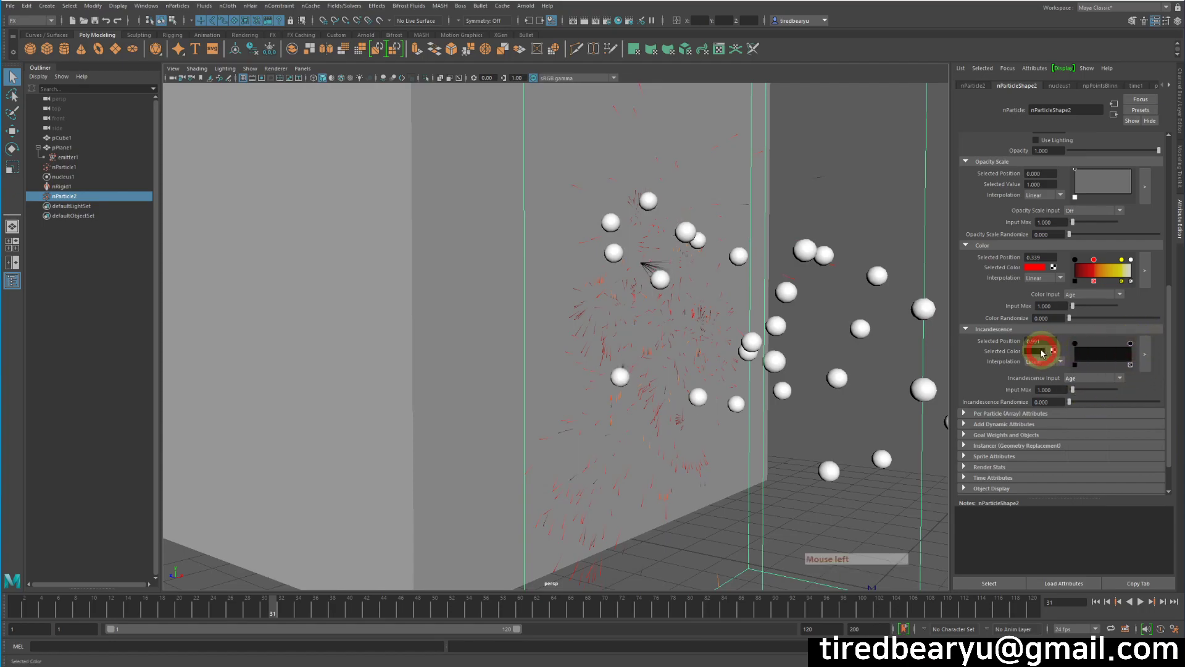
click(1042, 352)
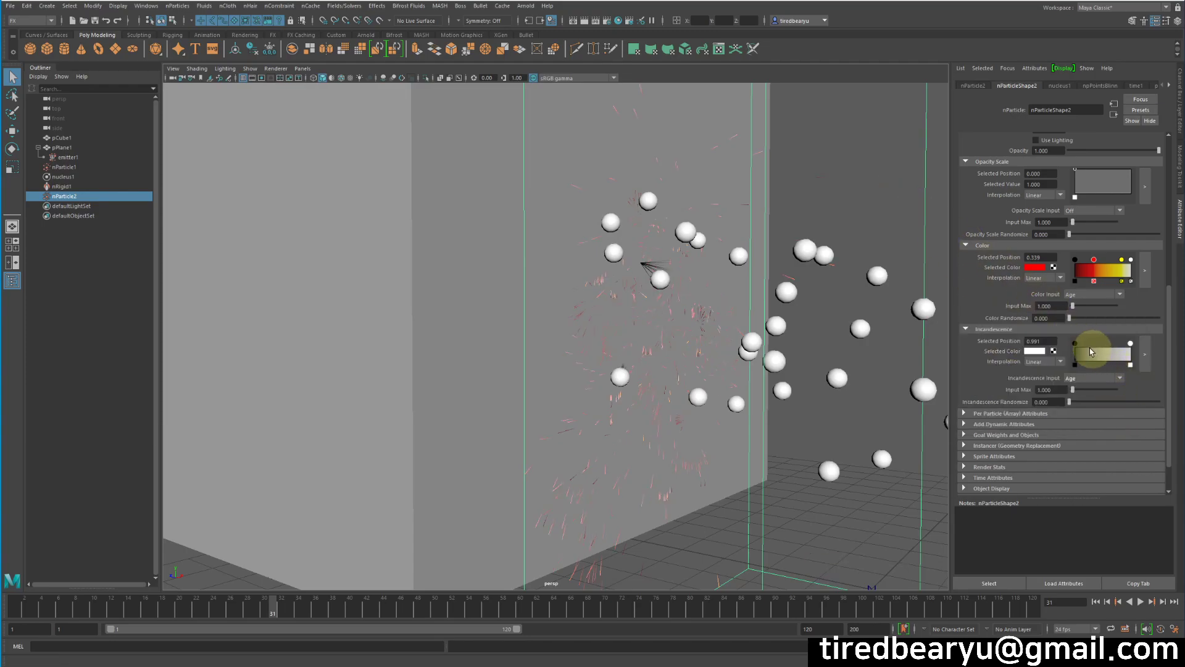
drag(1075, 344, 1094, 343)
- Replay the simulation from the first frame and inspect the incandescent sparks on the cube
click(1096, 601)
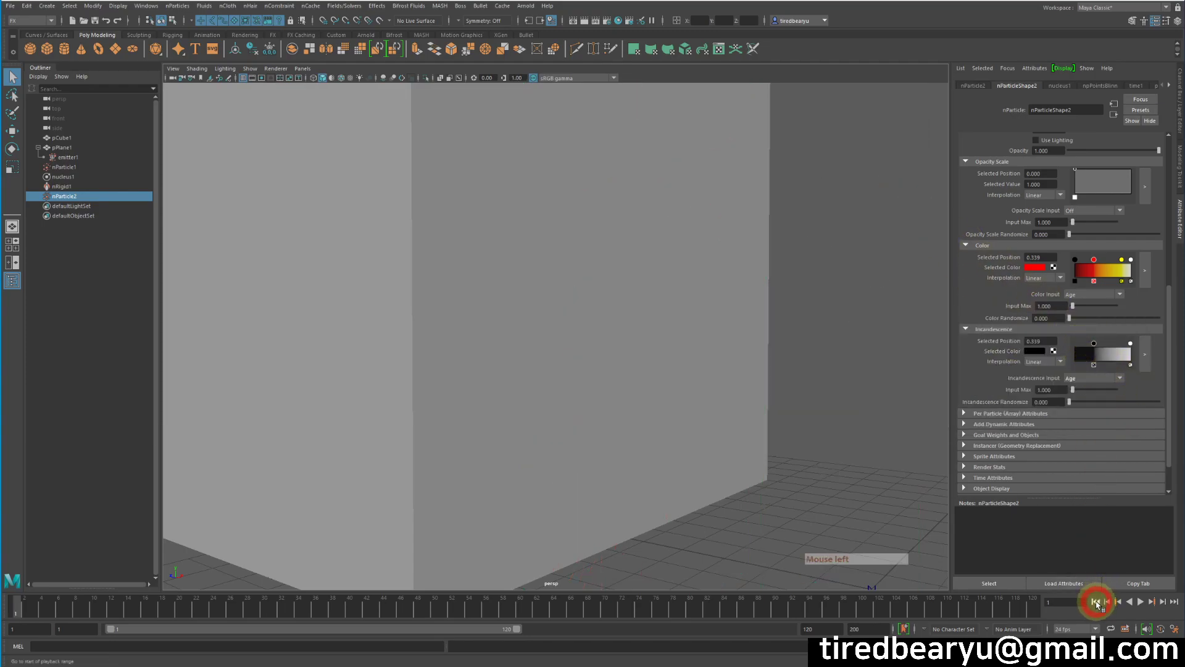
click(1140, 603)
click(1139, 602)
alt+right_drag(735, 397, 645, 378)
alt+drag(645, 378, 675, 376)
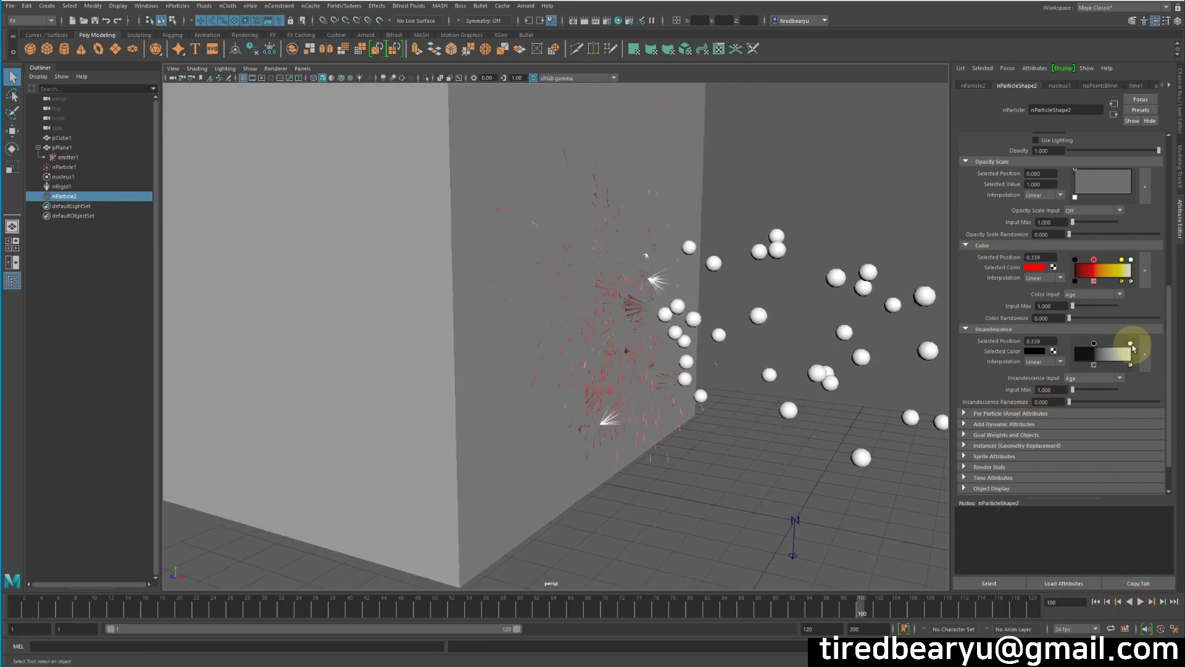
- Set the sparks' Line Width to 2 in the Shading settings and replay the simulation to check the thicker streaks
scroll(1107, 326, up, 5)
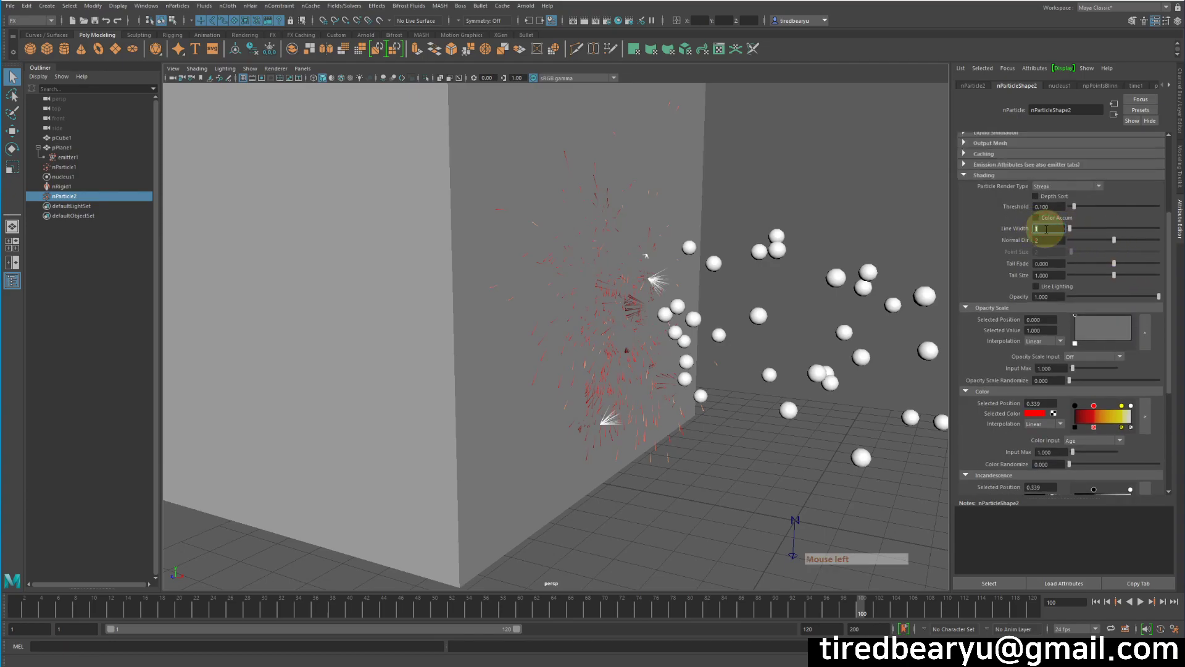
alt+drag(672, 287, 656, 290)
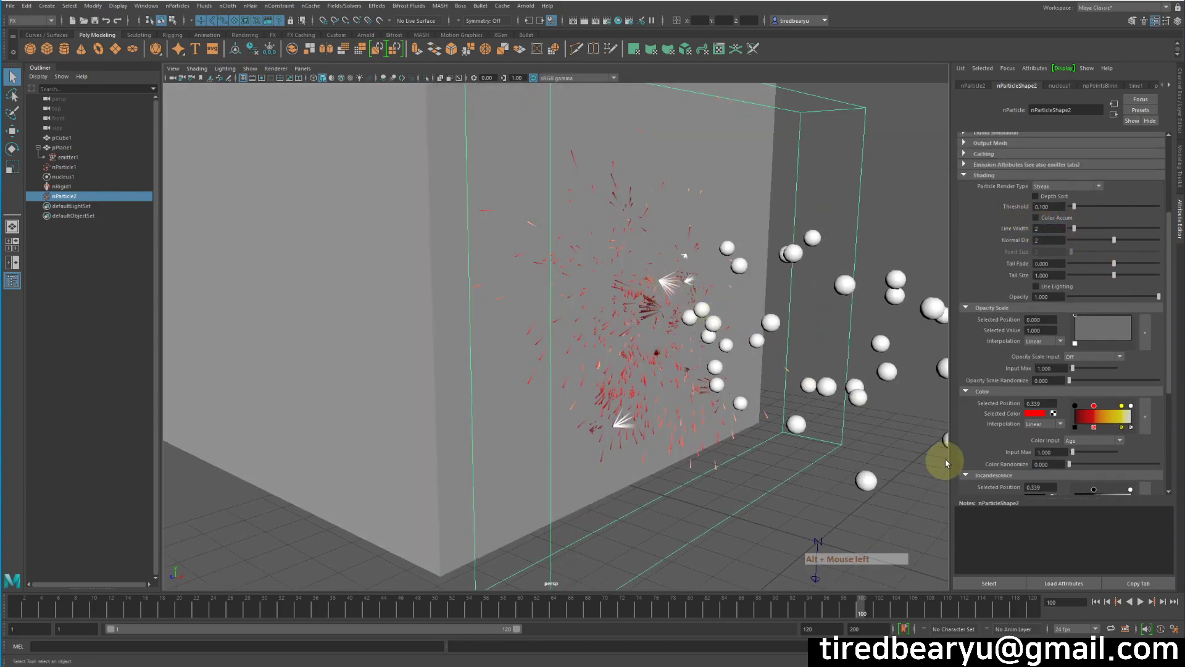
click(1096, 602)
click(1141, 602)
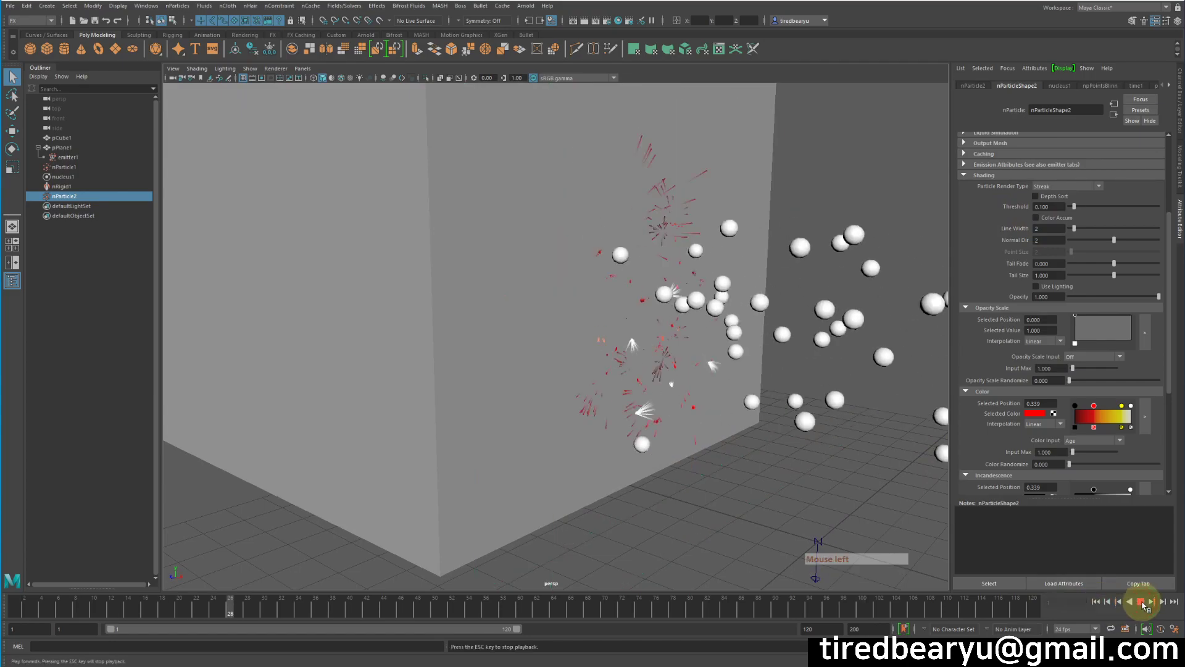
alt+drag(728, 457, 654, 422)
click(1145, 602)
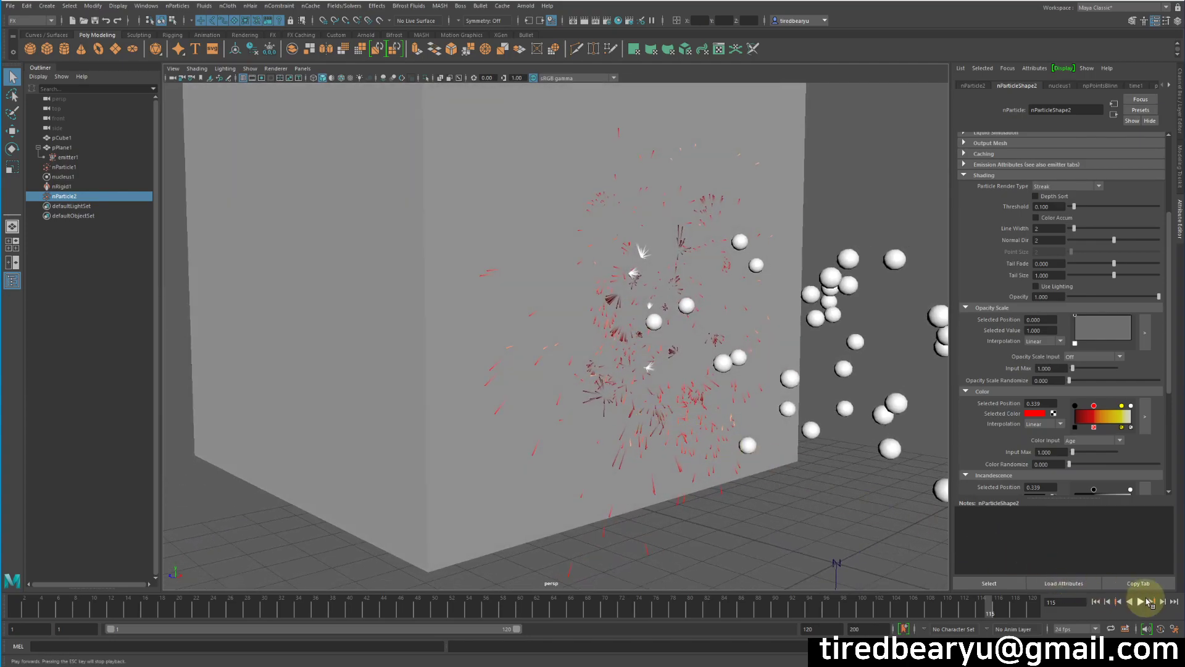
- Rearrange the sparks' Color ramp to run from white through yellow at 0.183 and red to black, and inspect the sparks up close
alt+drag(698, 389, 710, 408)
alt+right_drag(710, 407, 865, 412)
alt+drag(671, 370, 679, 384)
alt+middle_drag(679, 384, 693, 397)
alt+drag(693, 398, 703, 351)
alt+middle_drag(703, 413, 700, 415)
mouse_move(700, 415)
alt+mouse_down()
mouse_move(703, 370)
mouse_move(696, 418)
mouse_move(705, 422)
alt+mouse_up()
mouse_move(1075, 406)
mouse_down()
mouse_move(1131, 413)
mouse_move(1048, 404)
mouse_move(1142, 413)
mouse_move(1086, 406)
mouse_up()
alt+drag(688, 408, 719, 384)
alt+right_drag(719, 384, 640, 386)
alt+drag(640, 387, 642, 392)
alt+right_drag(642, 392, 659, 389)
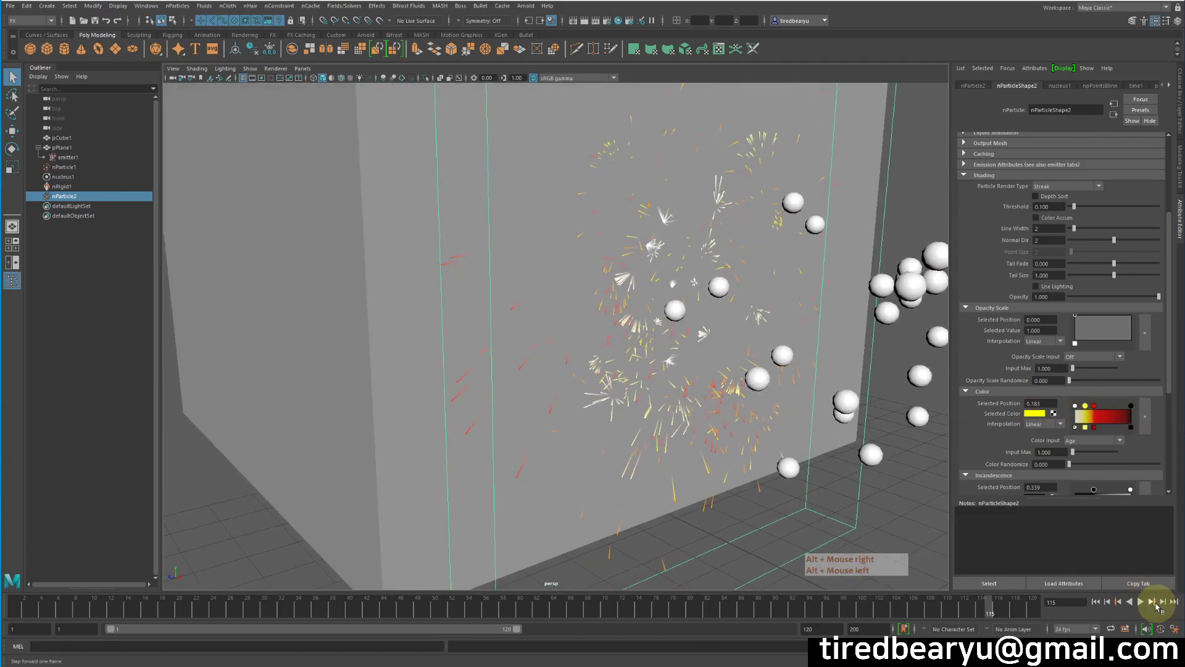
- Replay the simulation from the first frame and view the recolored sparks from another angle
double_click(1097, 602)
click(1141, 602)
alt+drag(694, 441, 799, 455)
- Reverse the Incandescence ramp so it runs from white at the start to black at position 1
scroll(1066, 407, down, 3)
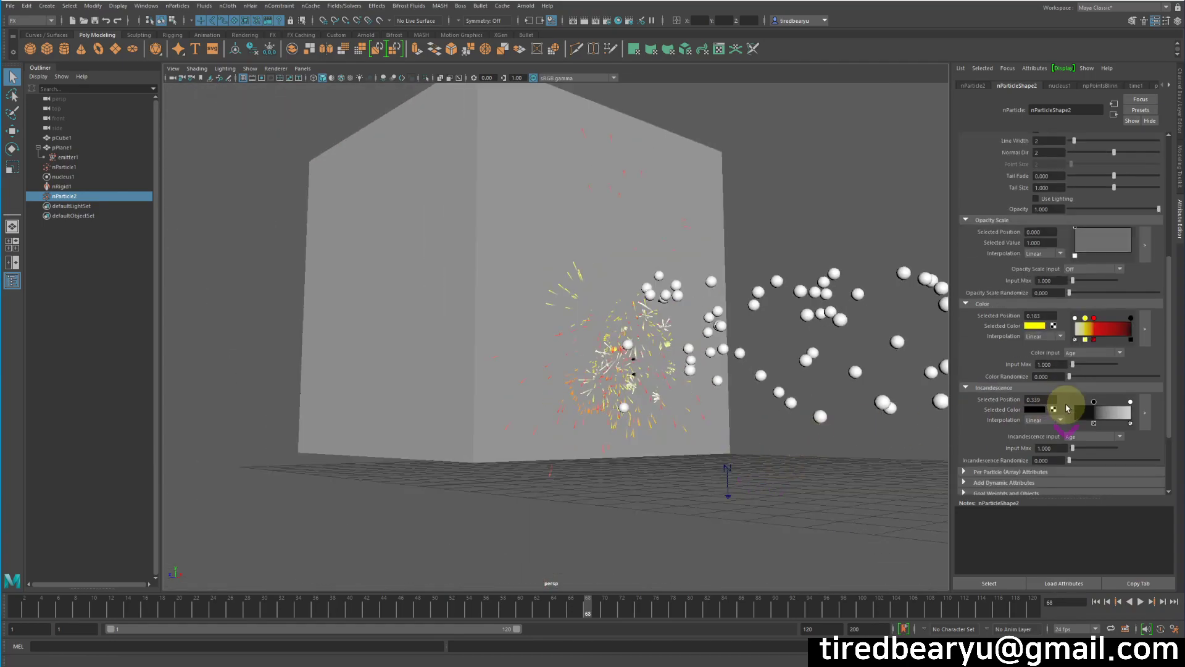
mouse_move(1134, 404)
mouse_down()
mouse_move(1089, 410)
mouse_move(1130, 406)
mouse_up()
alt+drag(914, 395, 881, 402)
- Replay the simulation and inspect the sparks with the reversed incandescence from several angles, with nothing selected
click(1096, 602)
click(1140, 601)
alt+drag(699, 467, 728, 467)
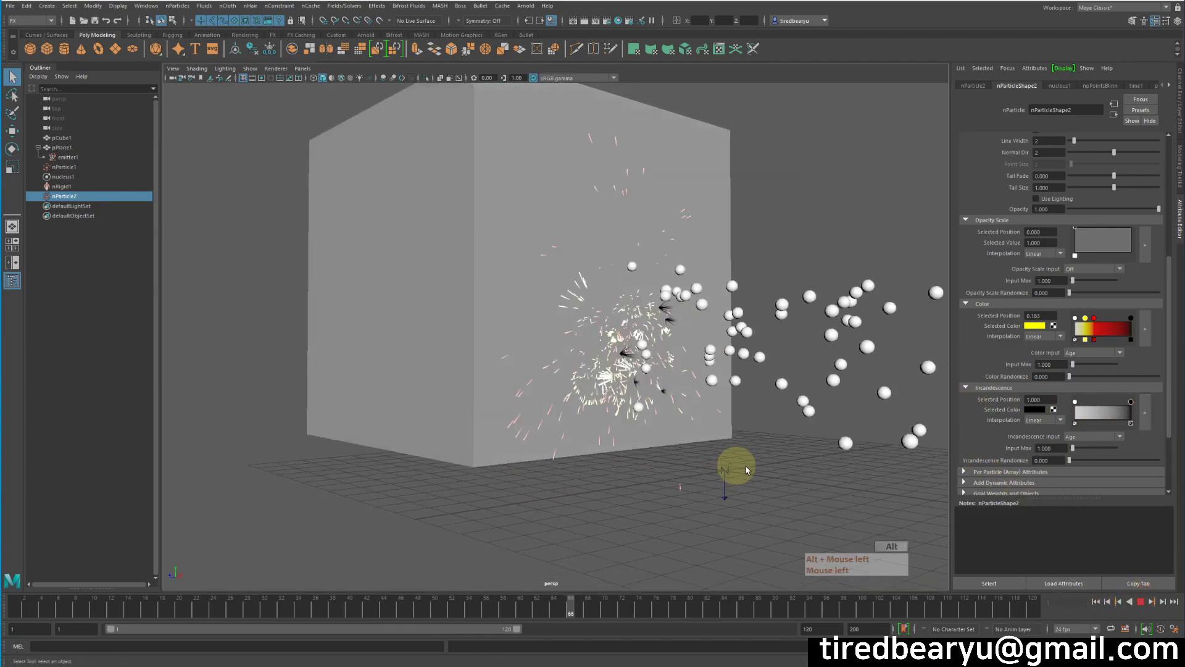
click(704, 480)
alt+drag(673, 494, 786, 471)
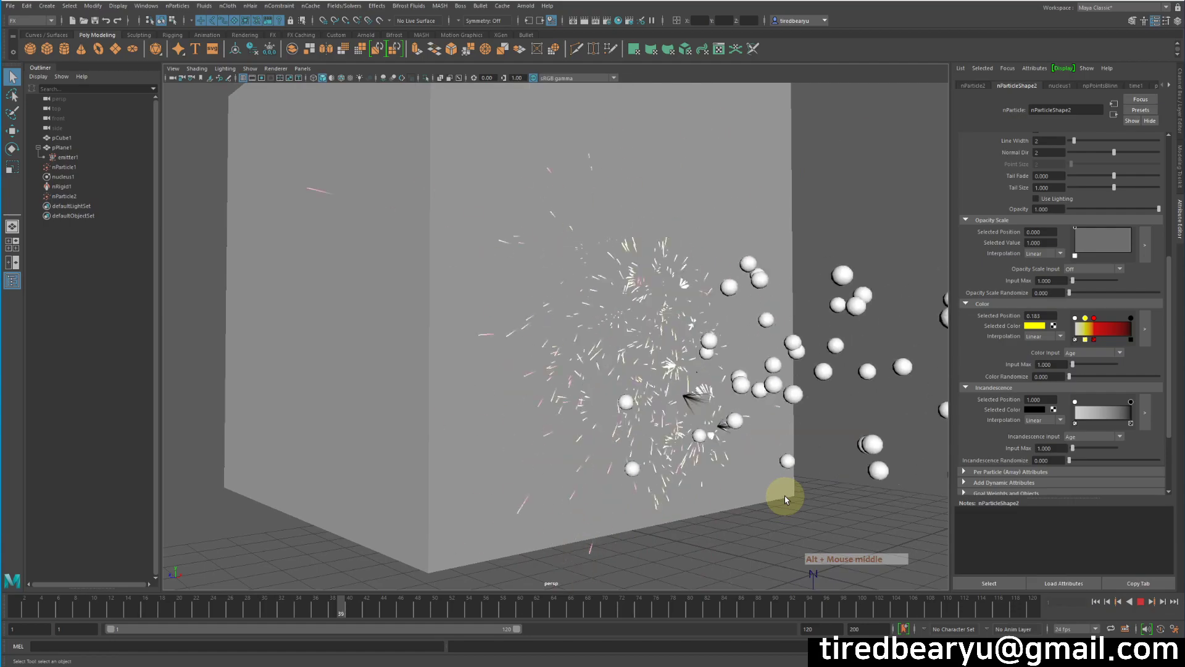
click(1140, 601)
- Set the playback speed to 24 fps x 1 in the Time Slider preferences, save, and replay the simulation from the first frame
click(1175, 630)
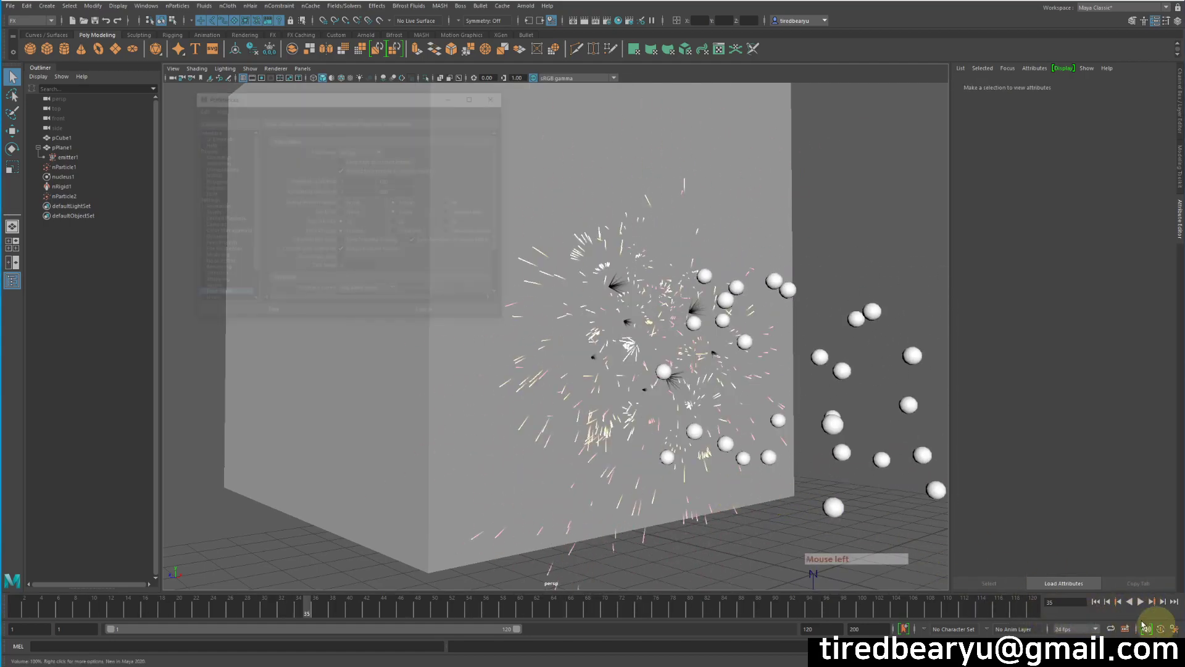
click(351, 294)
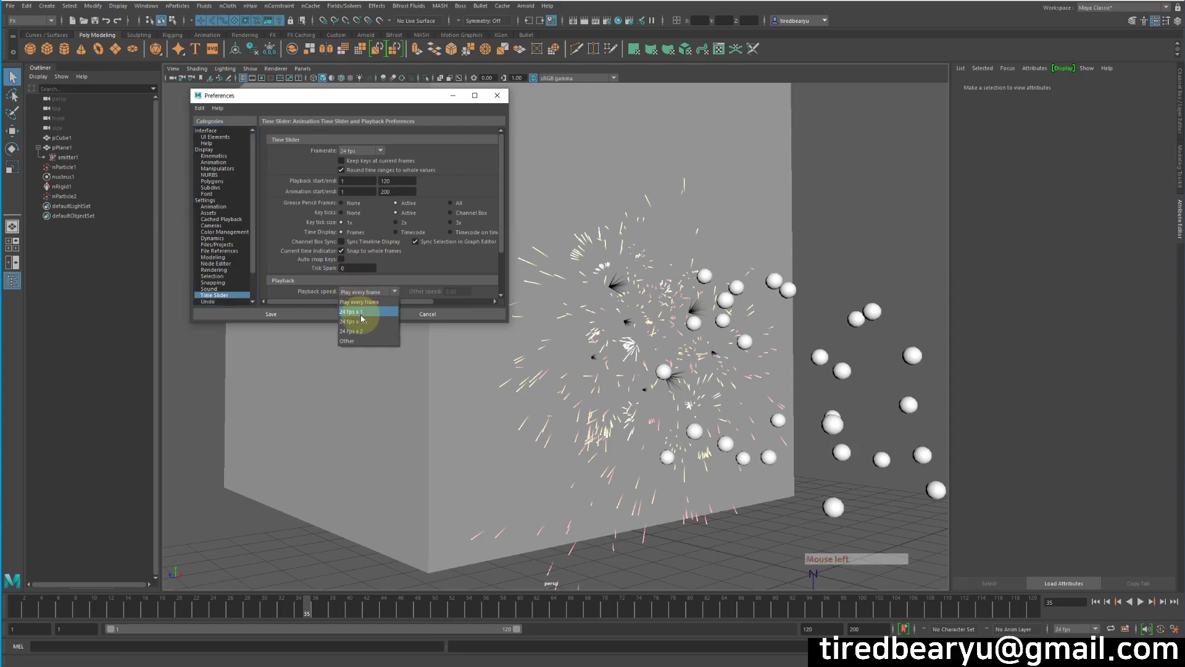
click(362, 315)
click(331, 314)
click(1098, 602)
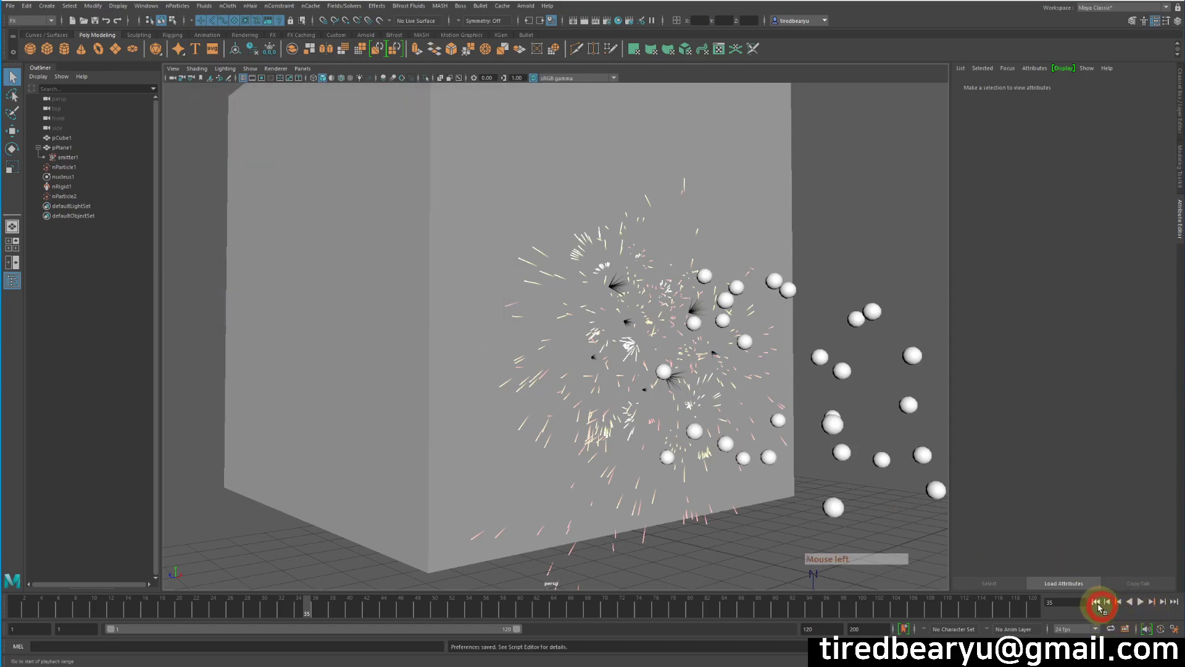
click(1141, 602)
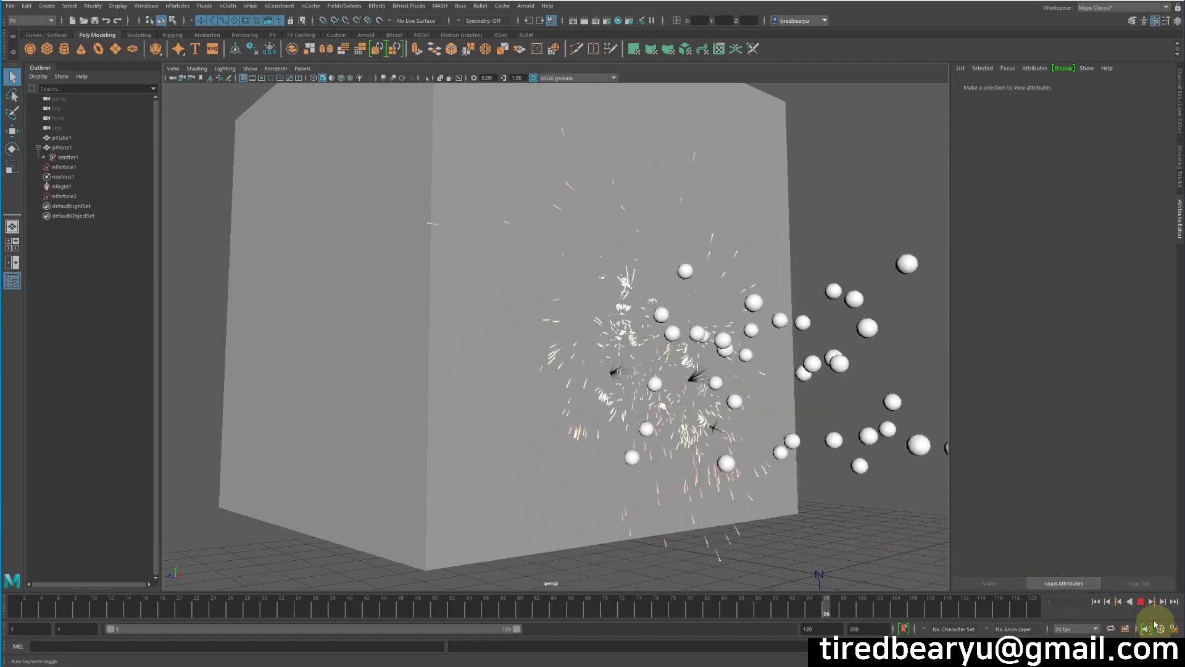
- Stop the playback and inspect the sparks on the cube from several angles
click(1142, 602)
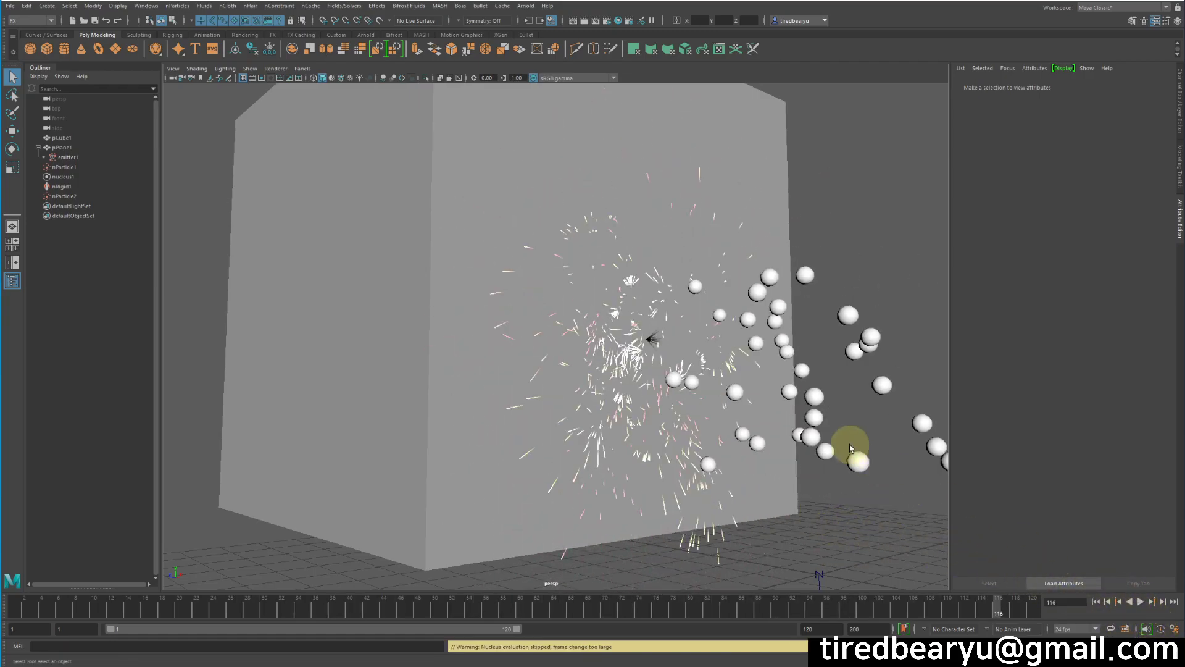
mouse_move(850, 447)
alt+mouse_down()
mouse_move(895, 450)
mouse_move(864, 455)
alt+mouse_up()
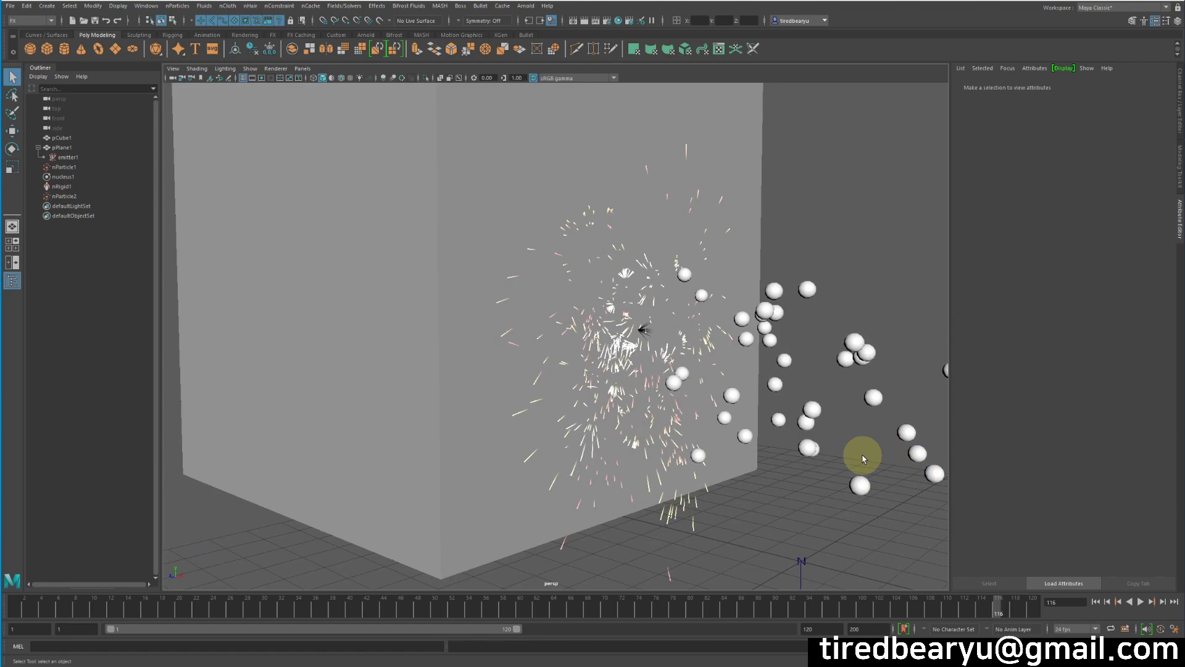
alt+drag(843, 467, 535, 364)
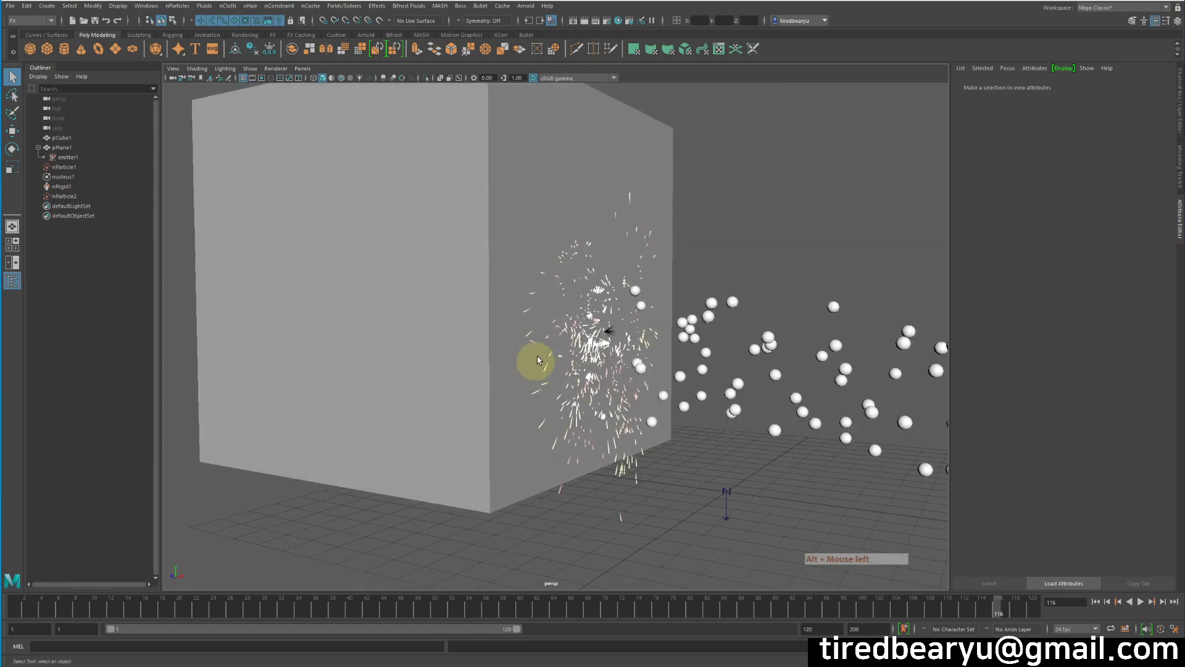
- Create a 2D fluid container with default settings
click(286, 7)
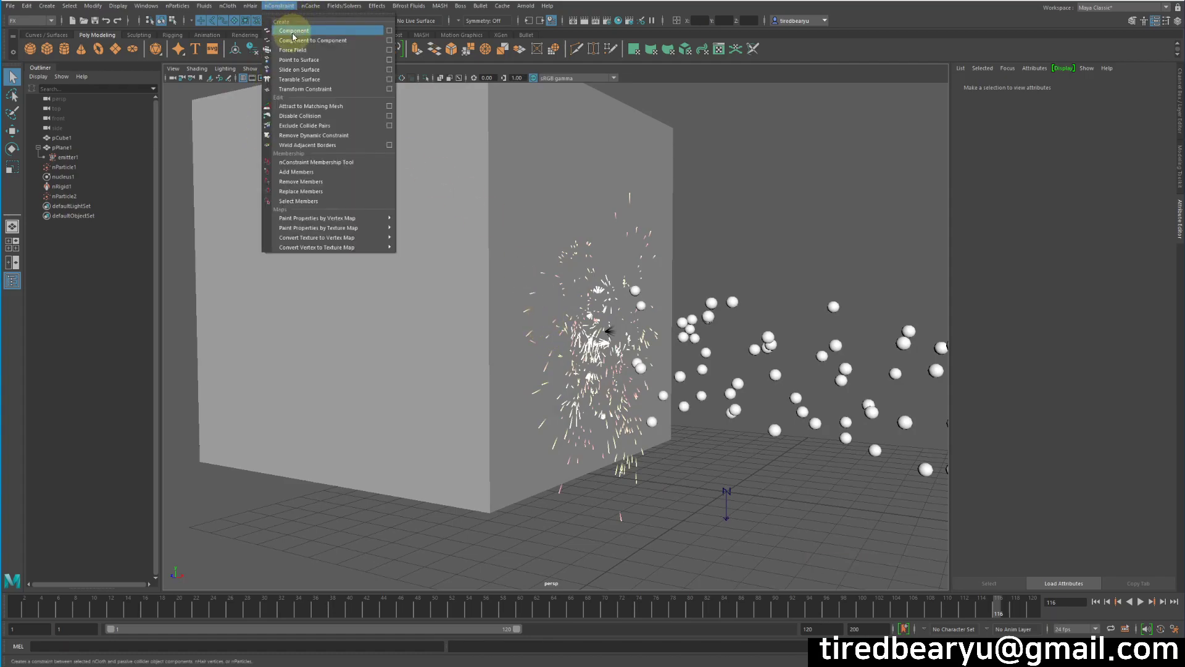
mouse_move(224, 11)
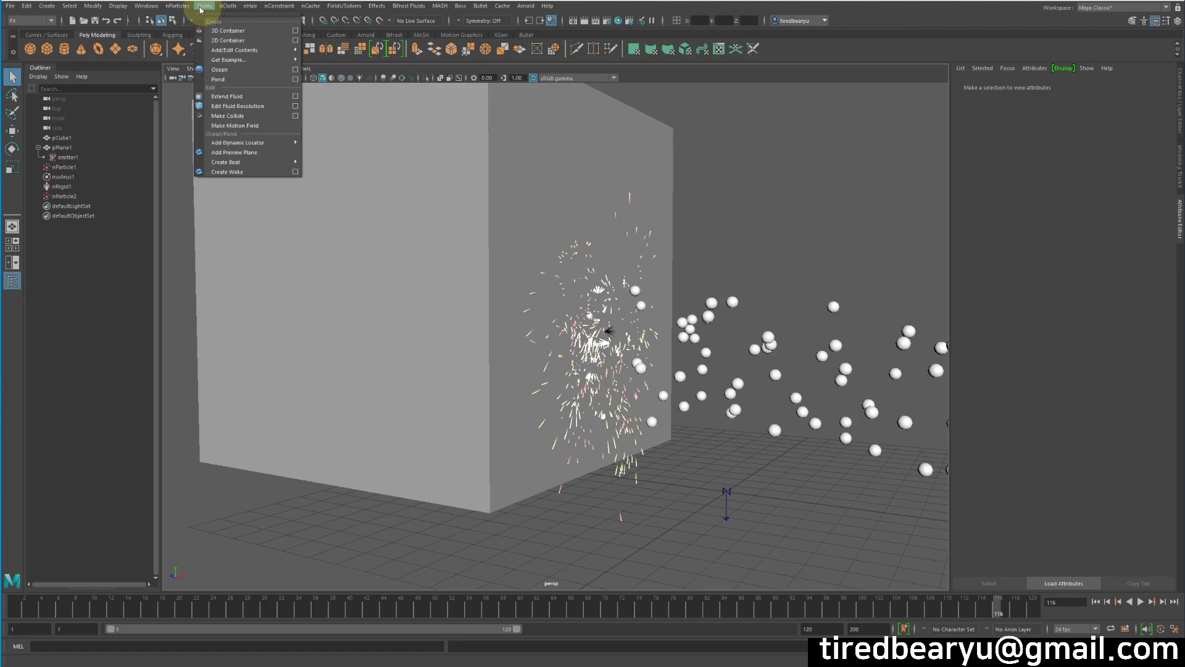
click(217, 41)
alt+drag(627, 253, 698, 317)
- Turn the fluid container upright parallel to the cube's impact face by setting its Rotate Y to 90
key(e)
drag(665, 432, 731, 420)
click(1180, 122)
click(1163, 129)
text(90+)
key(Return)
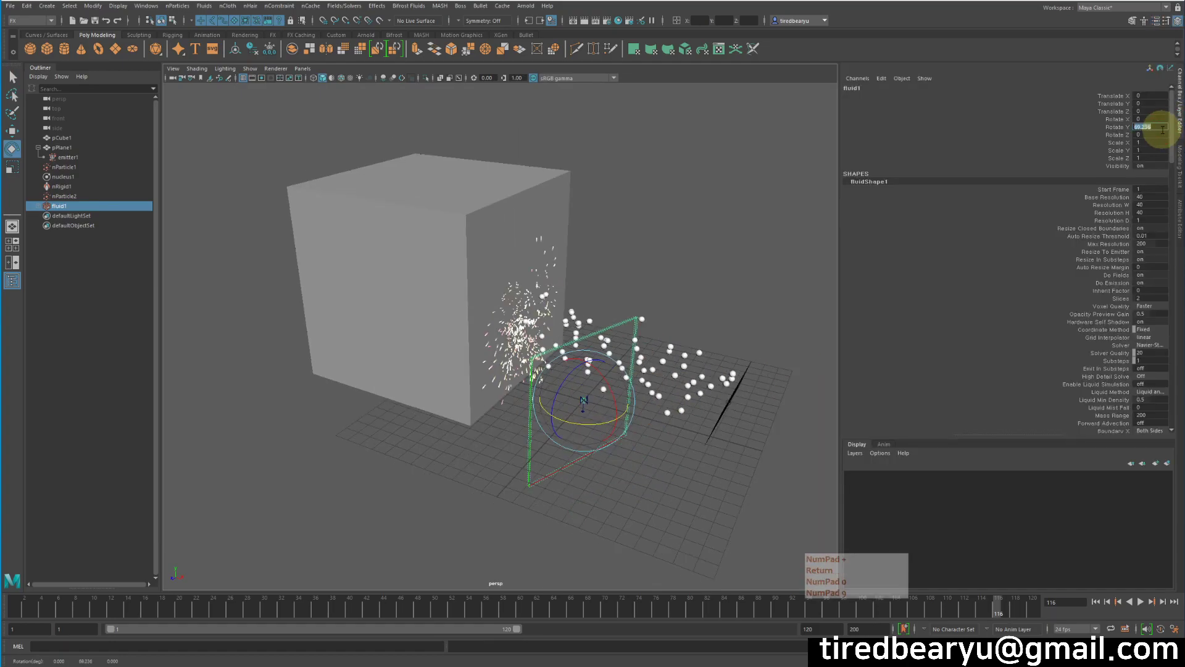
text(90)
key(Return)
- Move the fluid container to about X -4.744, Y 7.122 against the cube's impact face and scale it uniformly to about 1.401
alt+drag(540, 297, 548, 288)
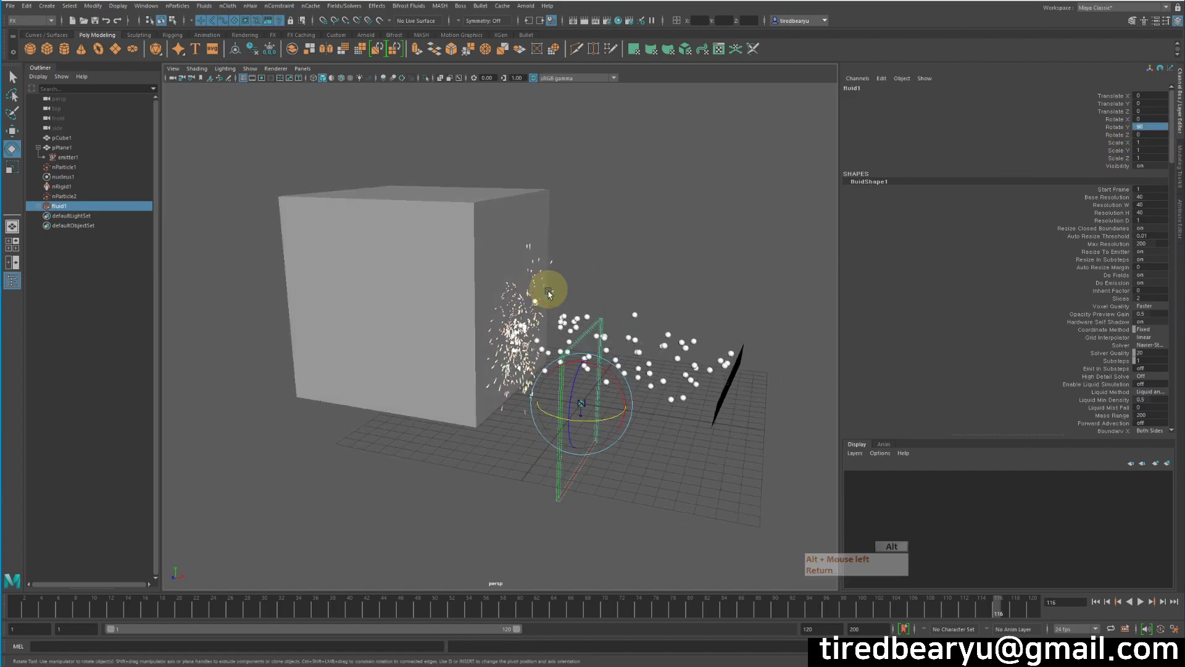
key(w)
drag(573, 359, 597, 270)
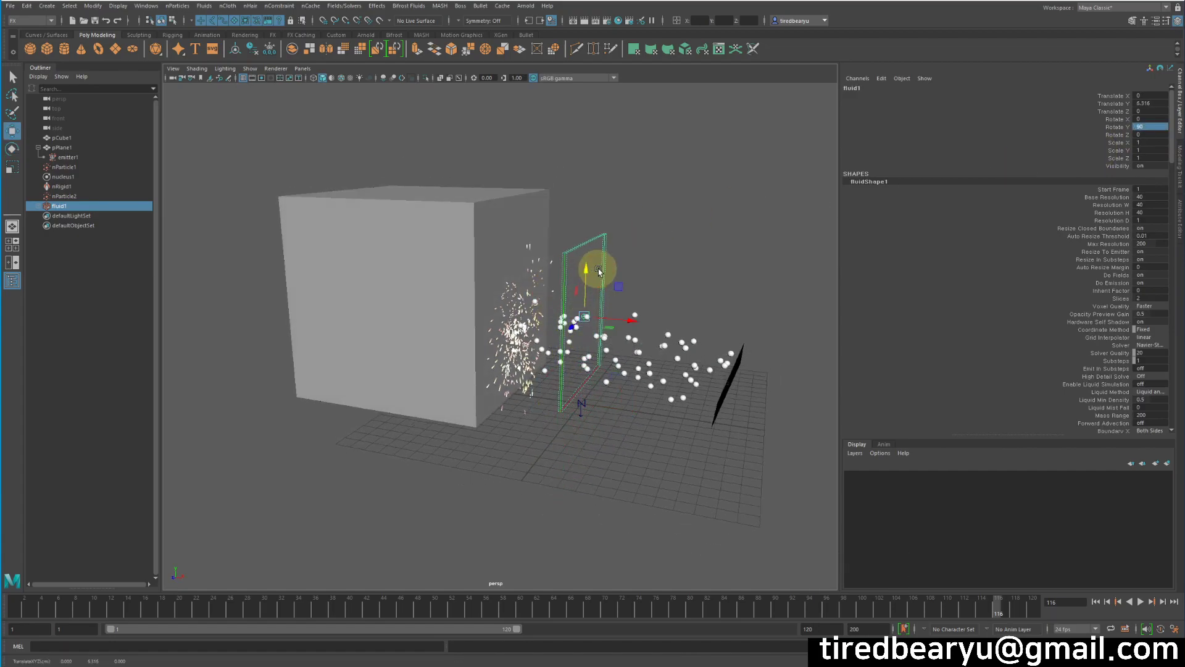
drag(644, 323, 526, 259)
key(r)
key(w)
alt+right_drag(529, 263, 645, 270)
- Deselect everything, play the simulation, and inspect the container's placement against the cube
click(38, 205)
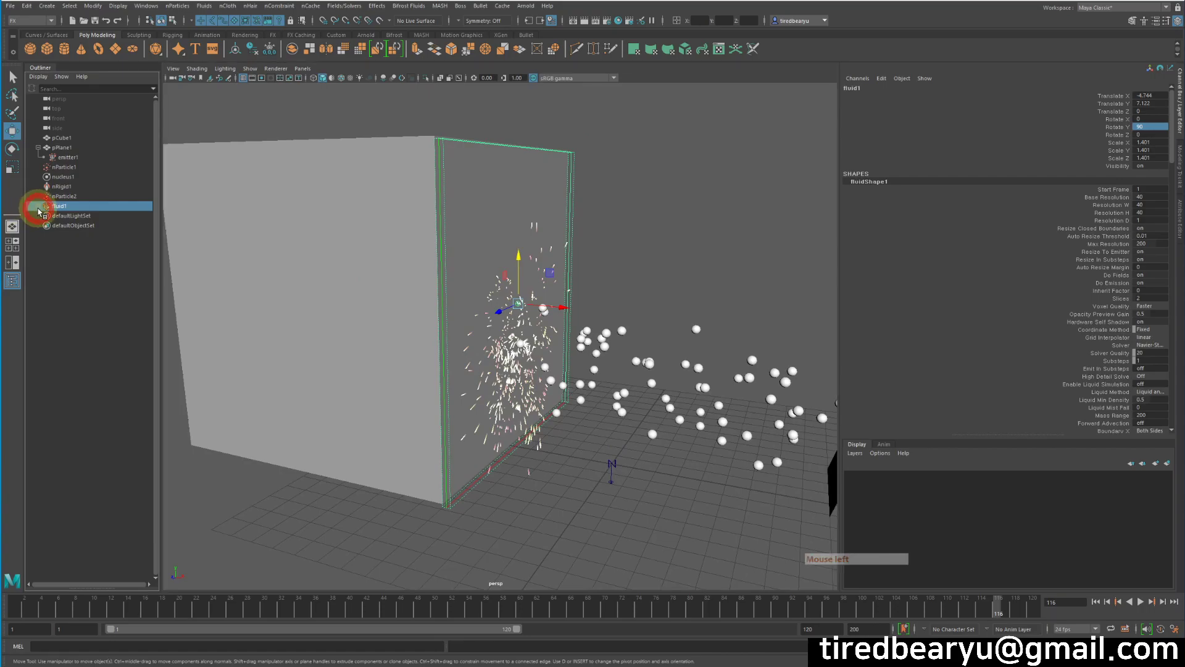
click(66, 216)
click(313, 466)
alt+drag(489, 437, 691, 482)
click(1140, 603)
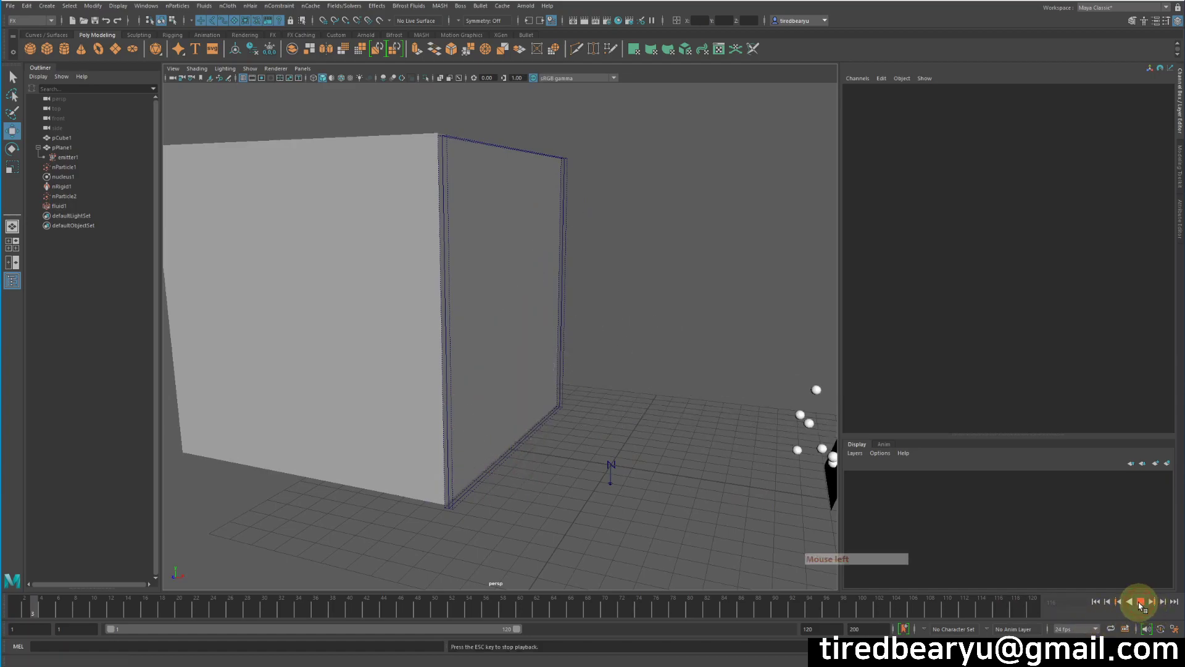
click(1140, 602)
alt+drag(649, 446, 631, 426)
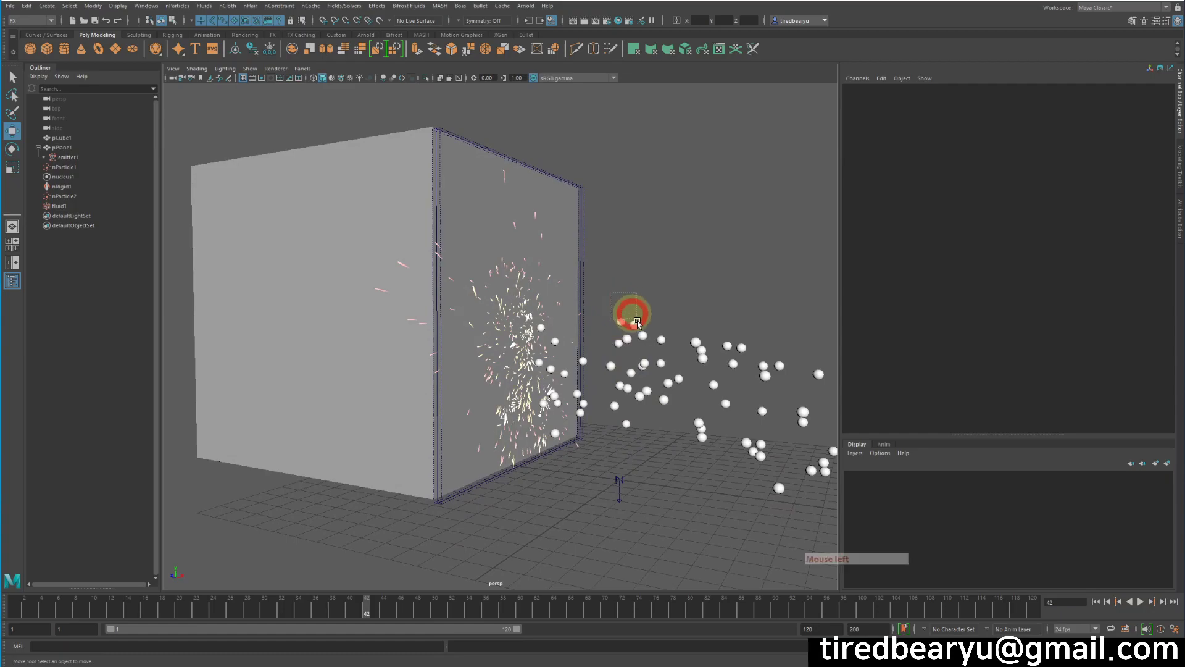
- Make nParticle1 emit fluid into the fluid1 container using Emit from Object
click(632, 316)
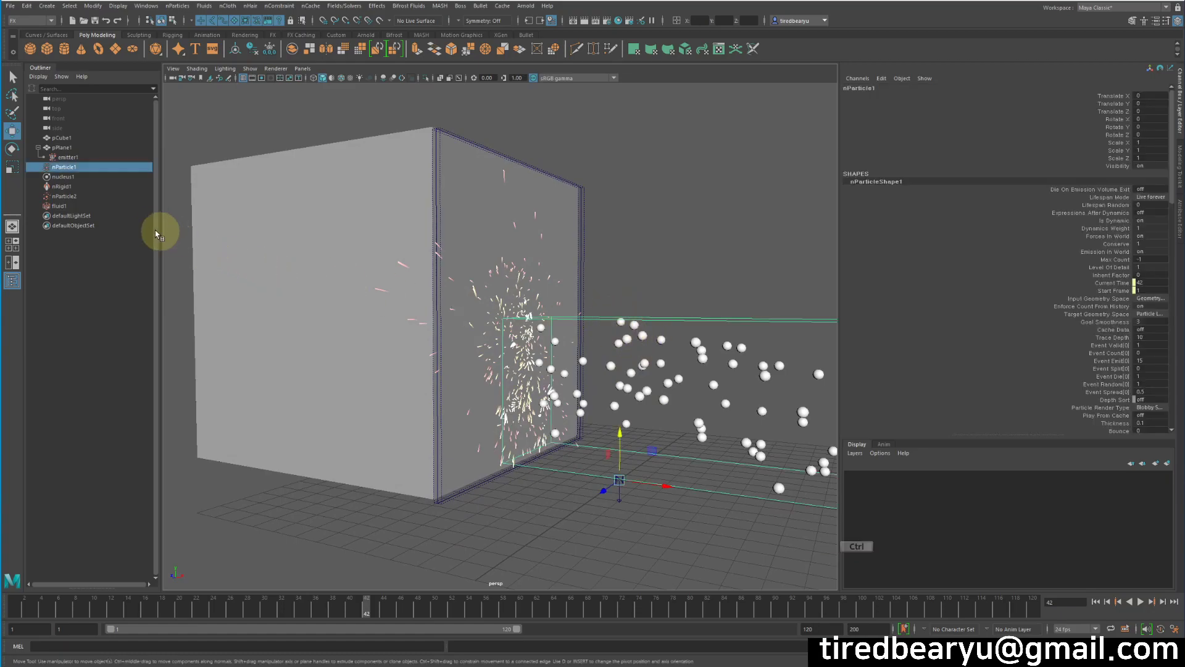
ctrl+click(89, 208)
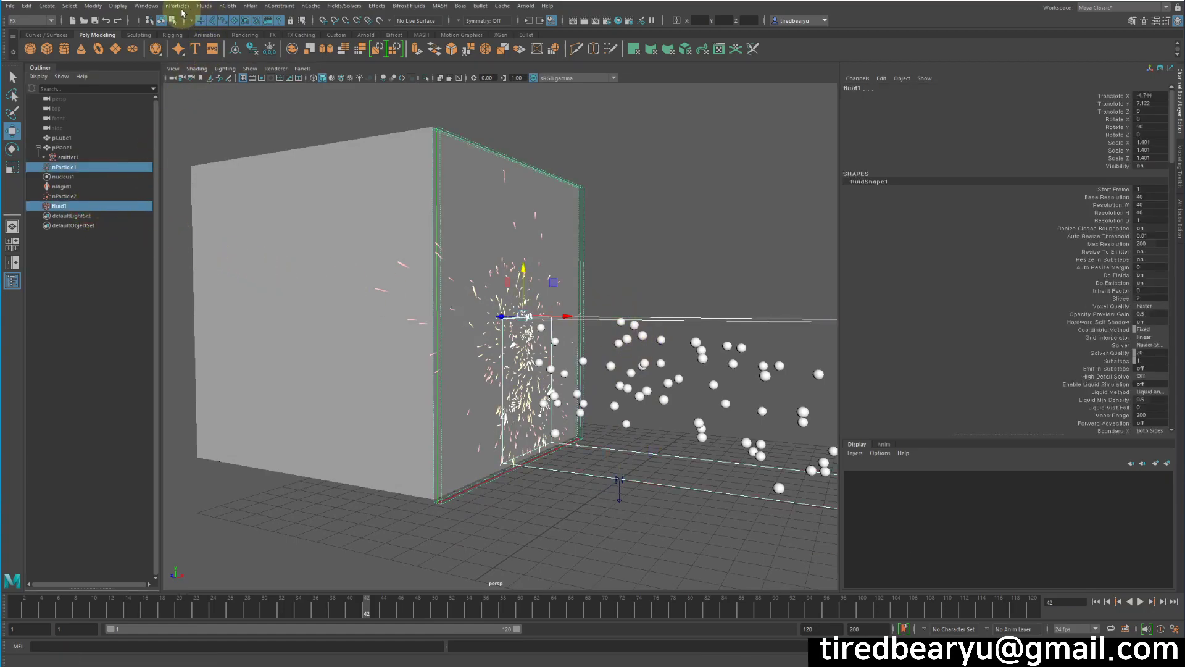
click(205, 6)
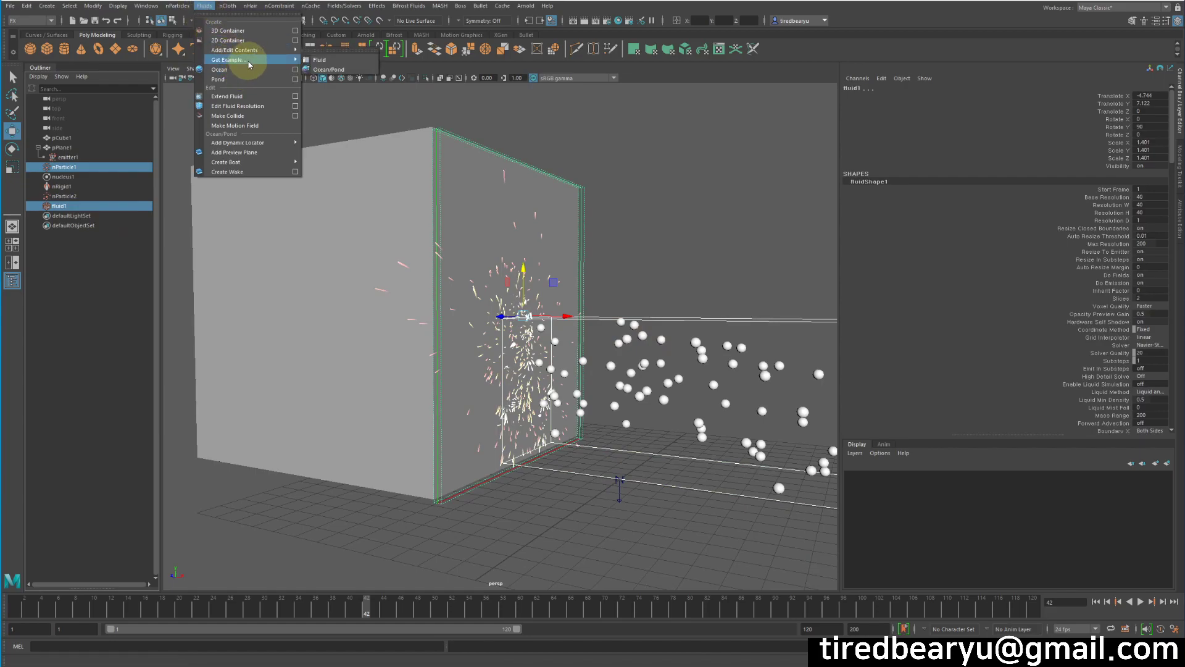
mouse_move(258, 53)
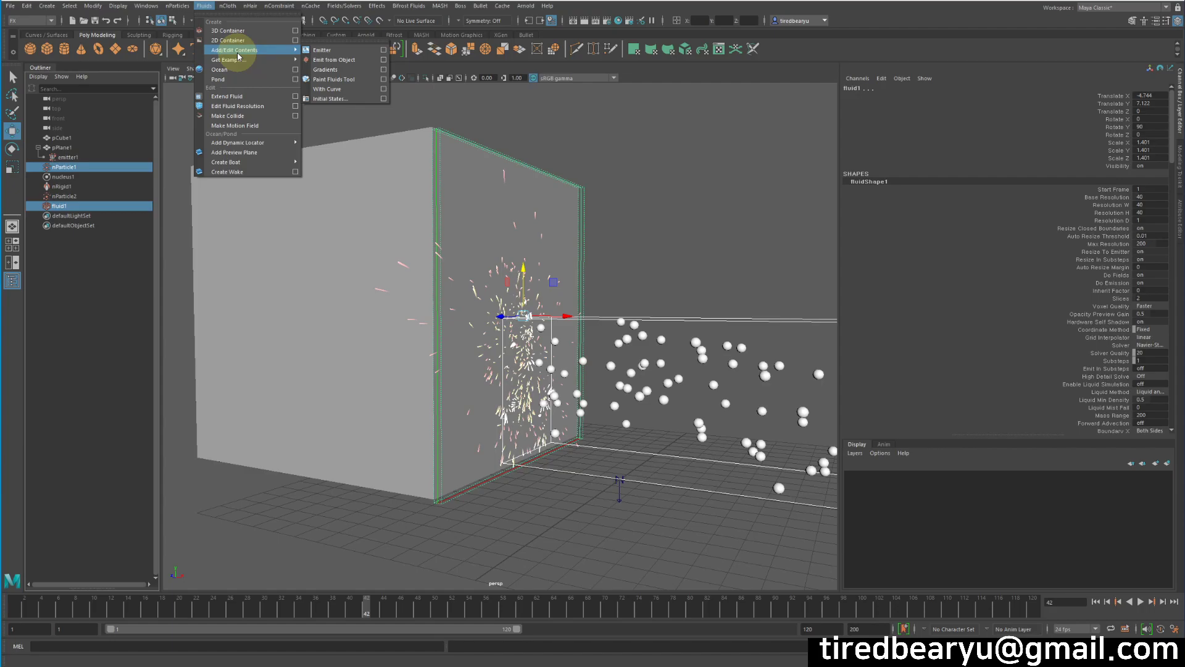
click(340, 60)
- Replay the simulation from the first frame and inspect the fluid emitted where the particles reach the cube
alt+drag(669, 278, 638, 275)
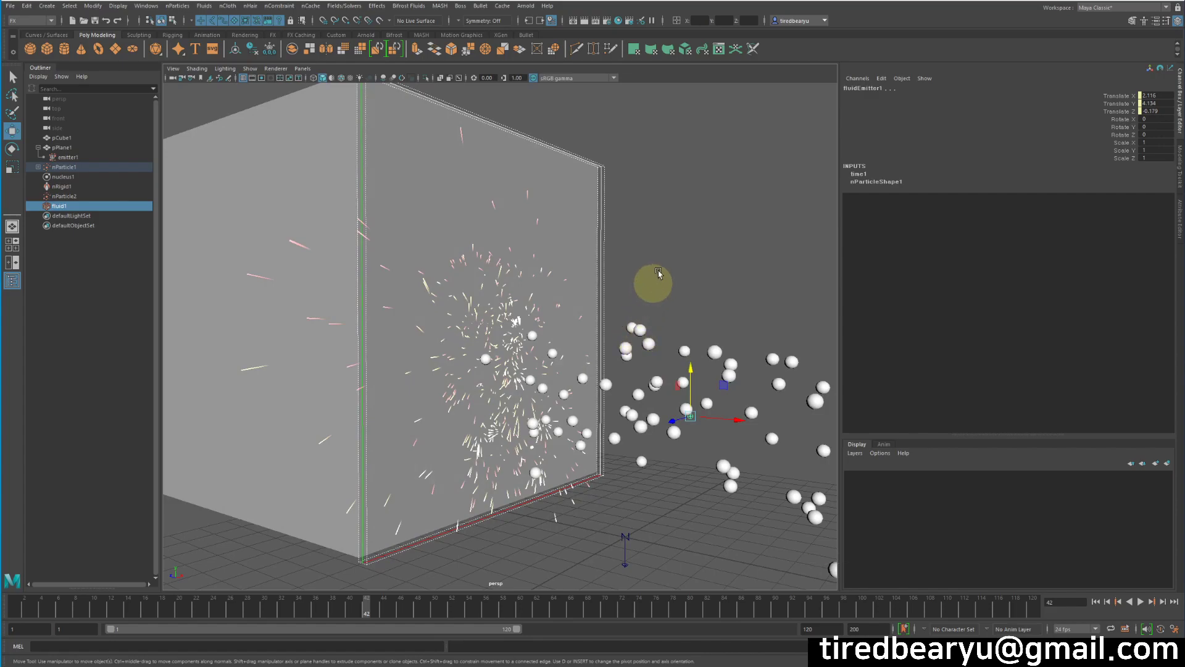
alt+drag(719, 451, 697, 440)
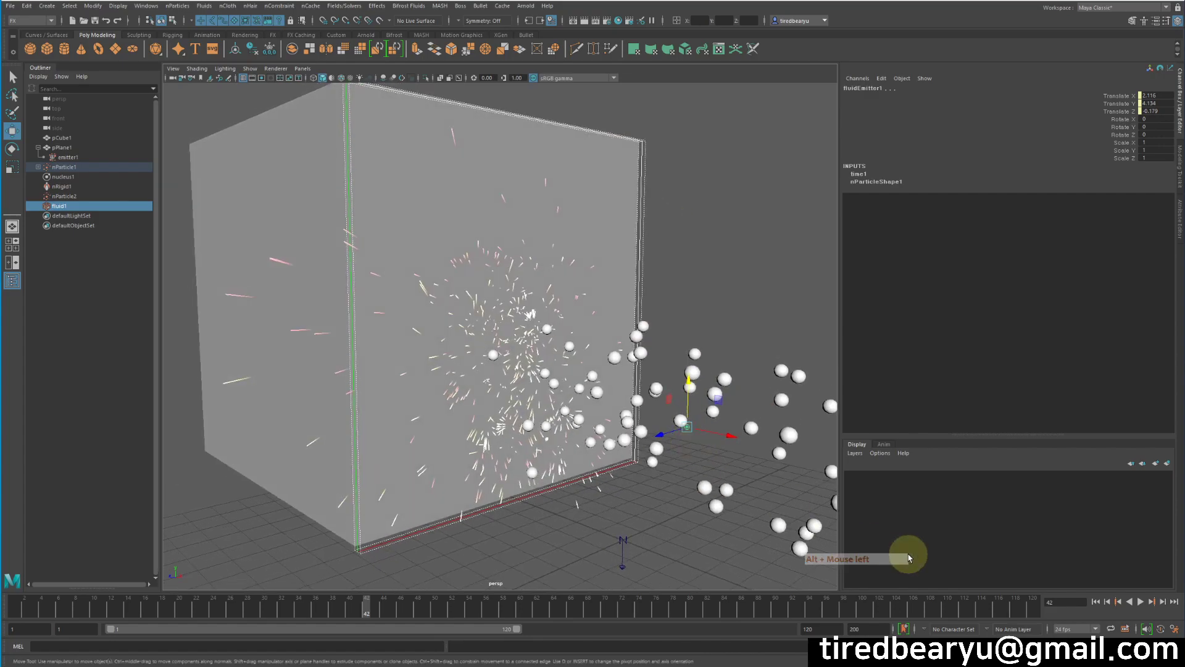
click(1095, 602)
click(1140, 601)
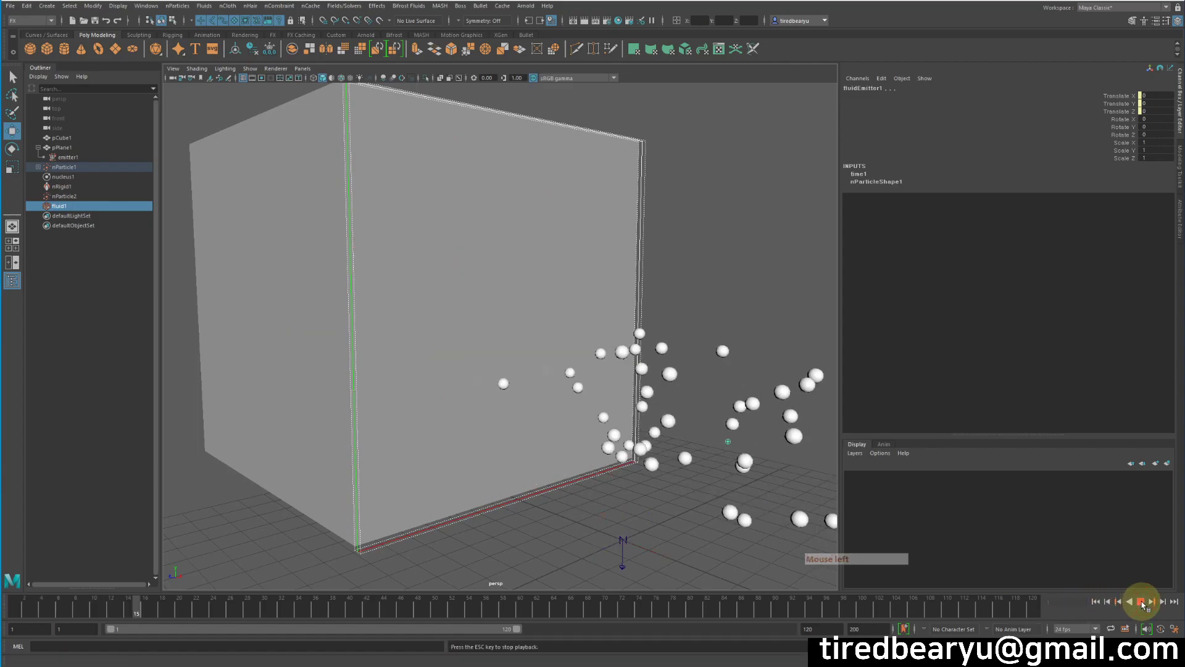
click(1142, 603)
alt+drag(593, 429, 628, 421)
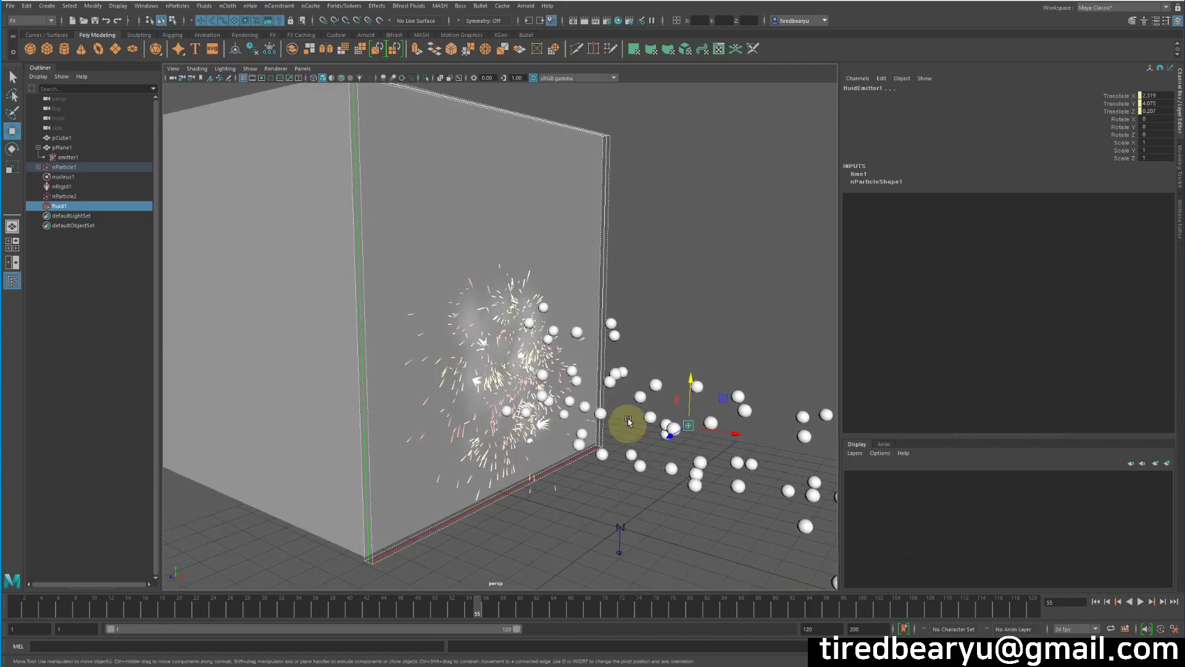
- Select the fluid container and set its Base Resolution to 200
click(606, 224)
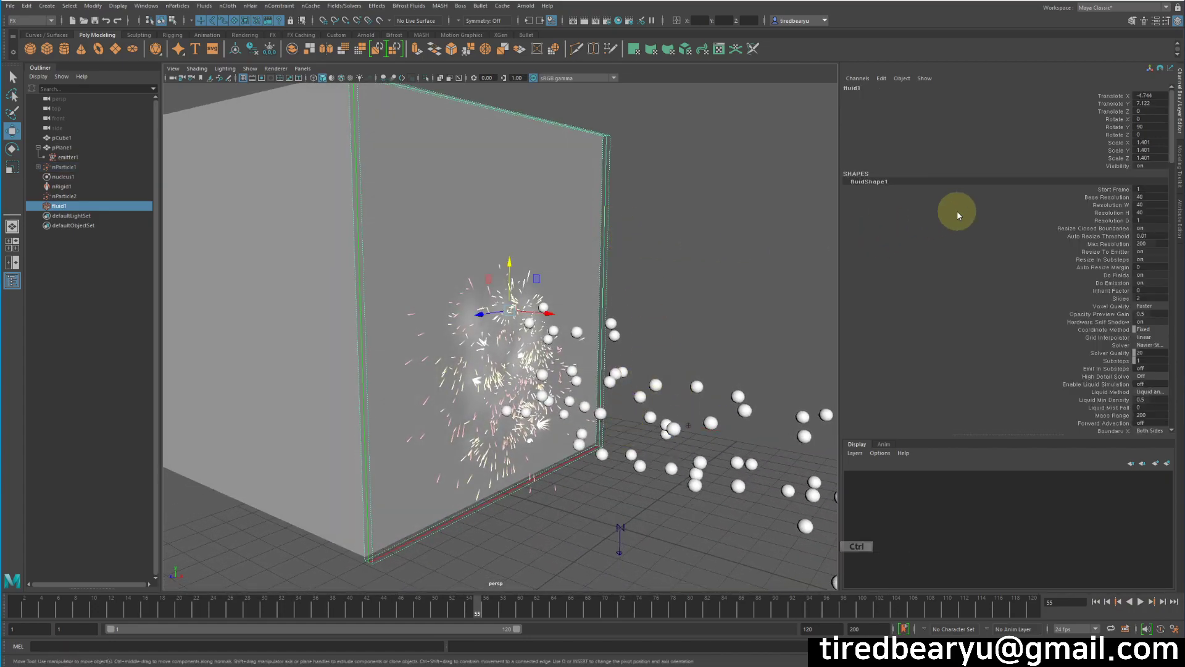
key(ctrl+a)
drag(1102, 170, 1146, 170)
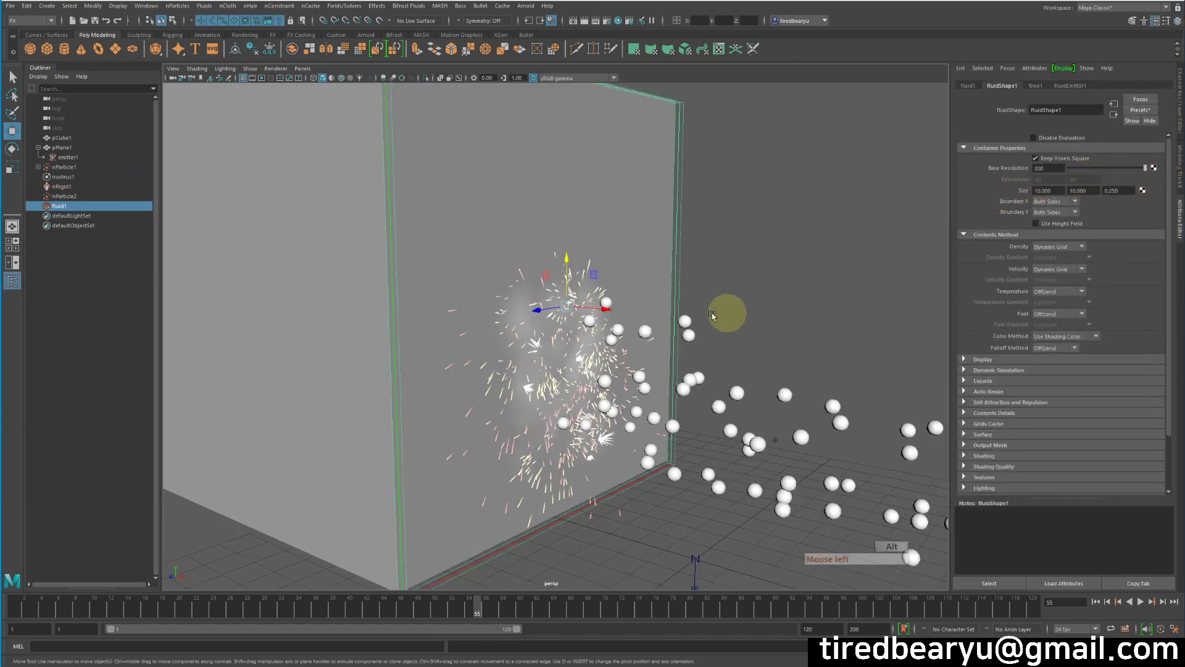
- Replay the simulation twice from the first frame and inspect the smoke at the higher container resolution
alt+drag(725, 316, 667, 305)
click(1096, 602)
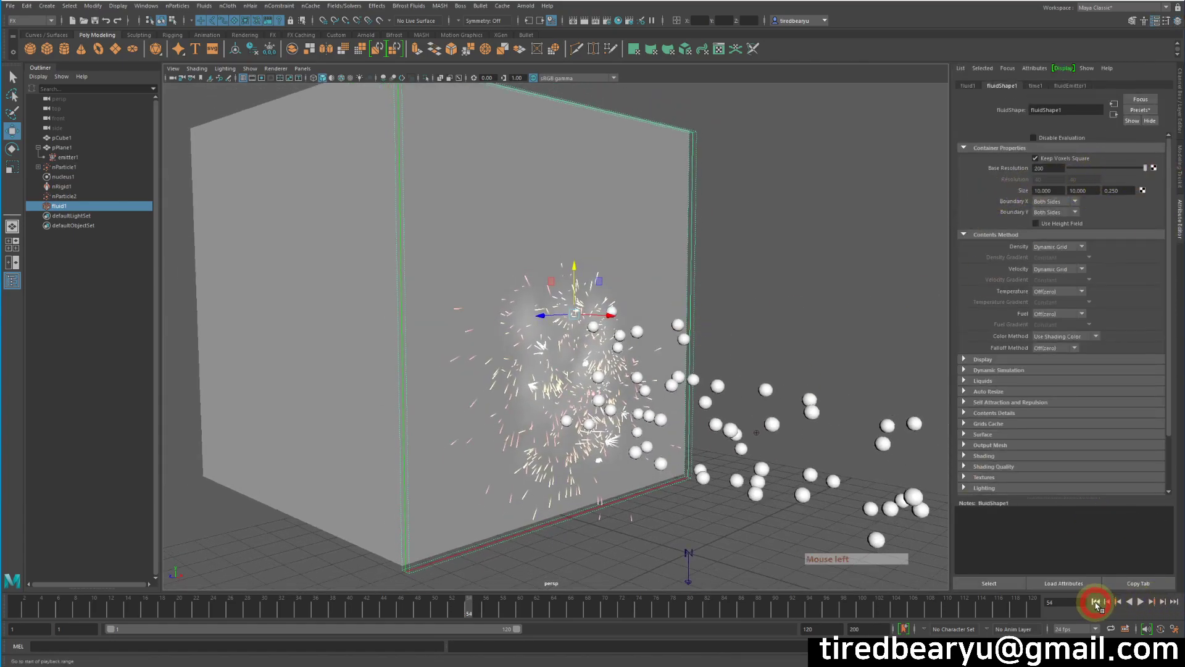
click(1141, 603)
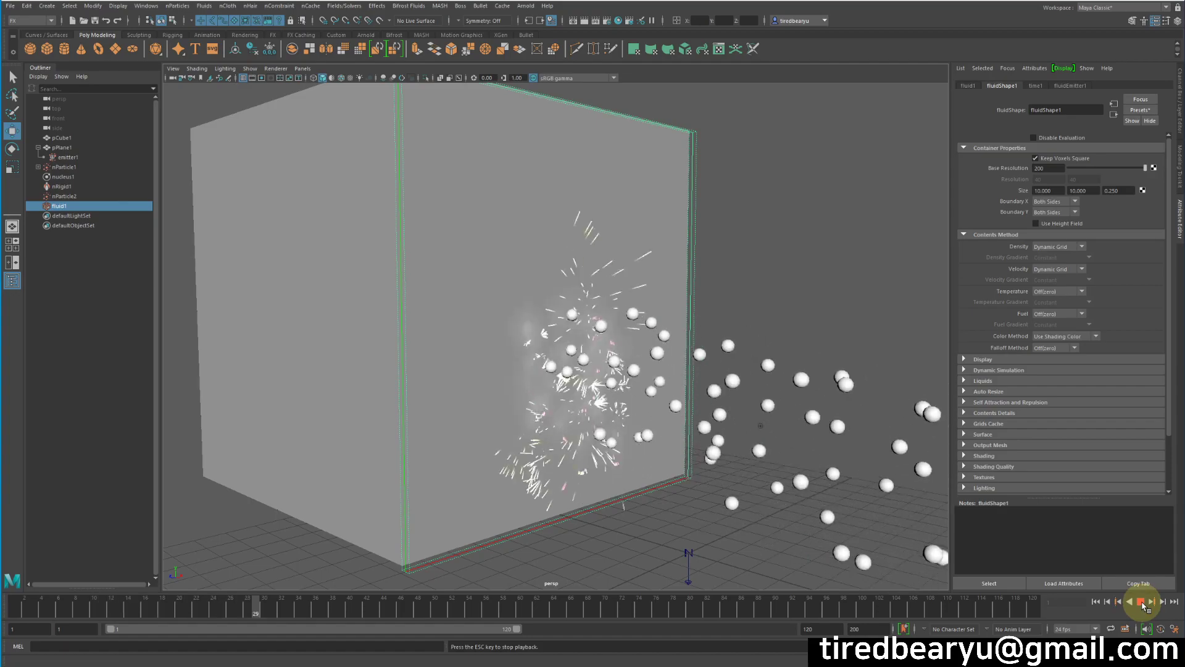
click(1142, 603)
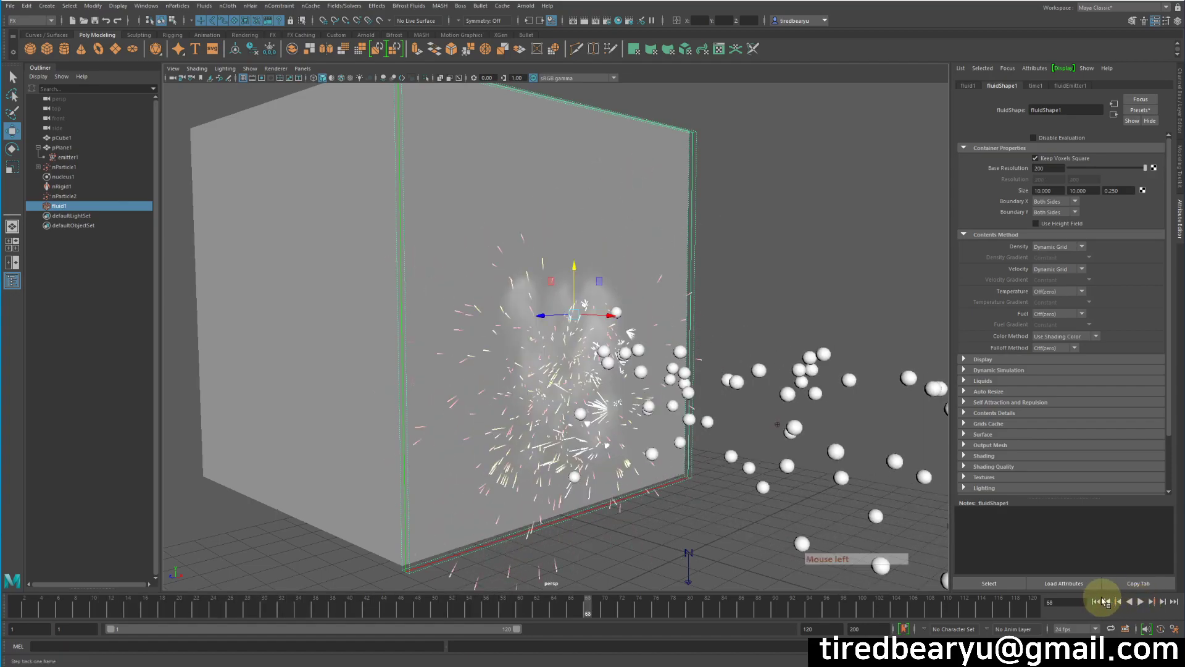
click(1096, 602)
click(1142, 601)
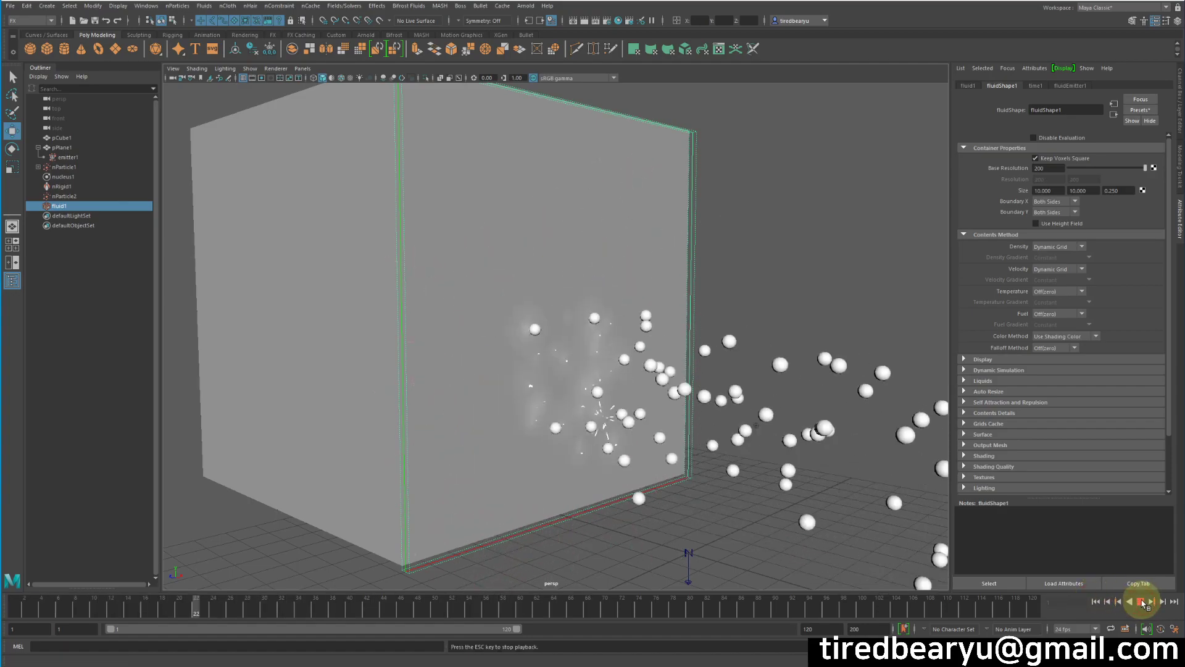
click(1142, 602)
alt+drag(556, 368, 618, 357)
- Set the fluid's Density Scale to 2 in its contents details
click(990, 371)
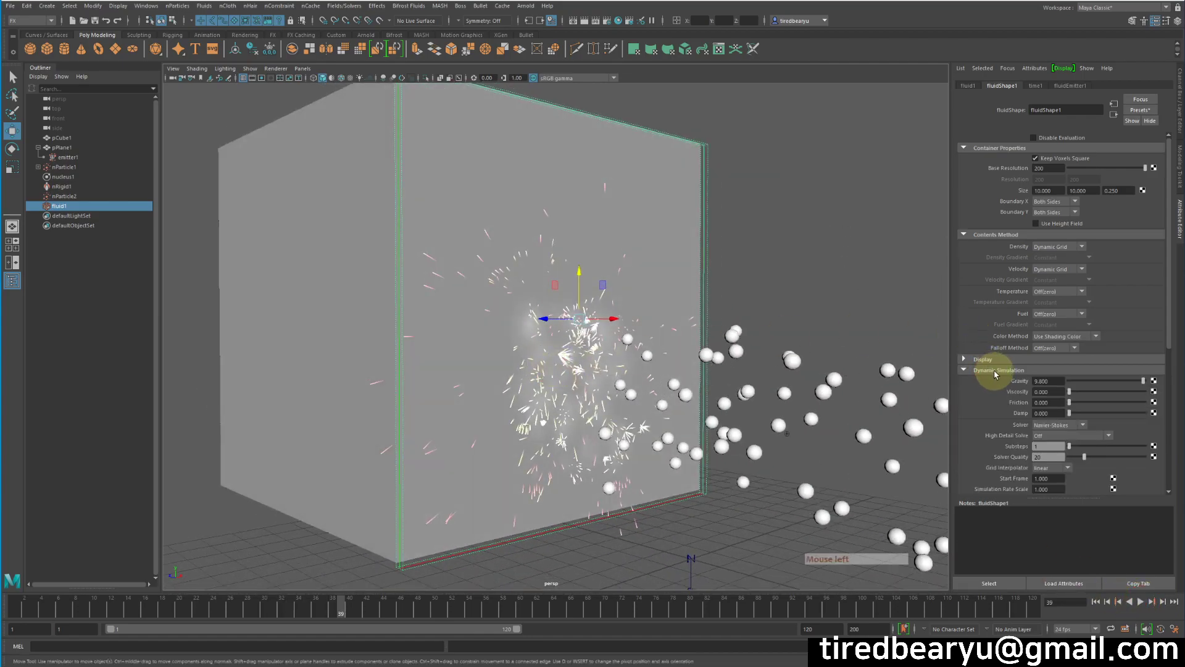
click(994, 370)
scroll(1105, 387, down, 2)
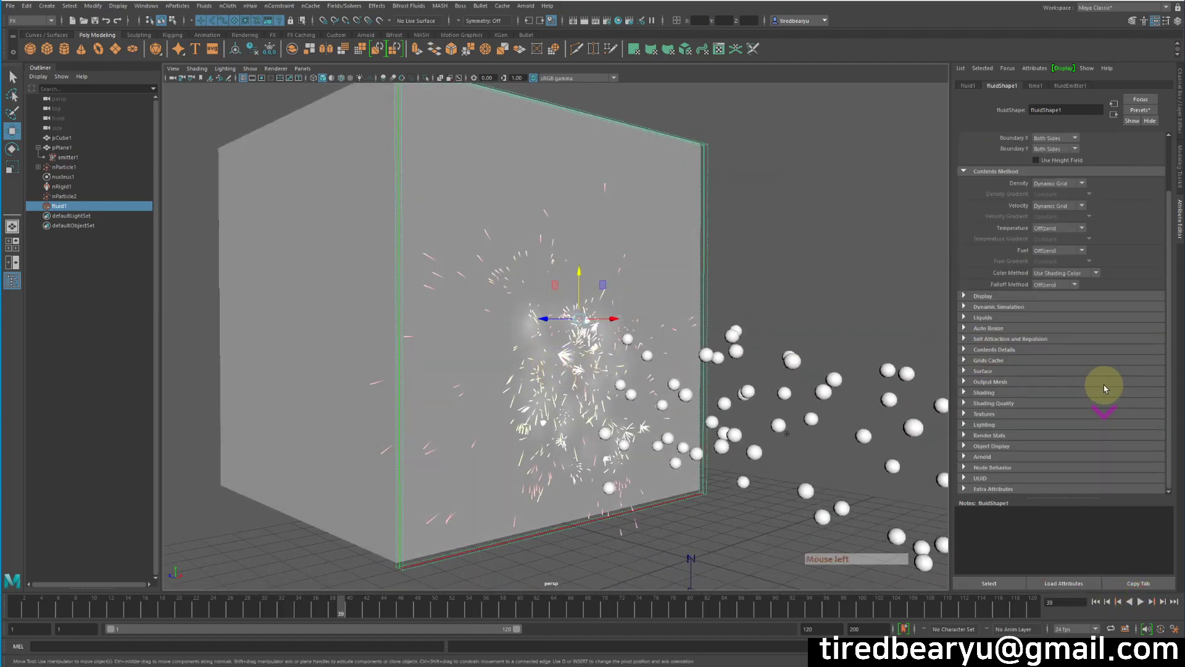
click(1016, 350)
click(1012, 362)
click(1032, 371)
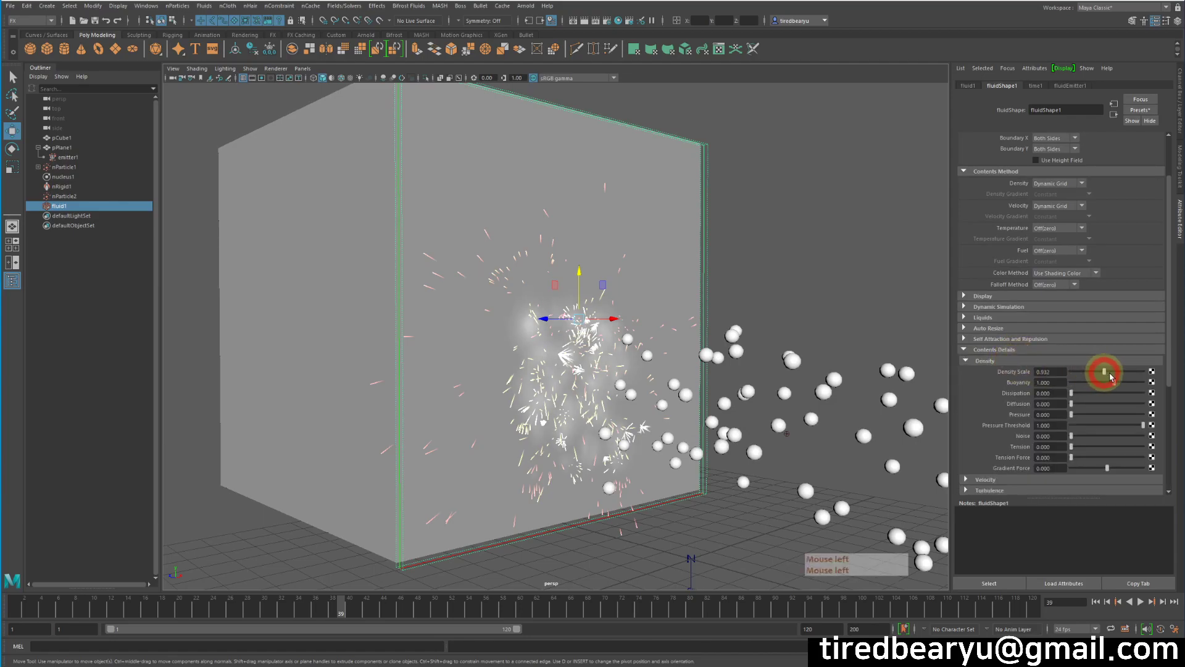
- Replay the simulation from the first frame and inspect the denser smoke on the cube face
alt+drag(886, 339, 760, 333)
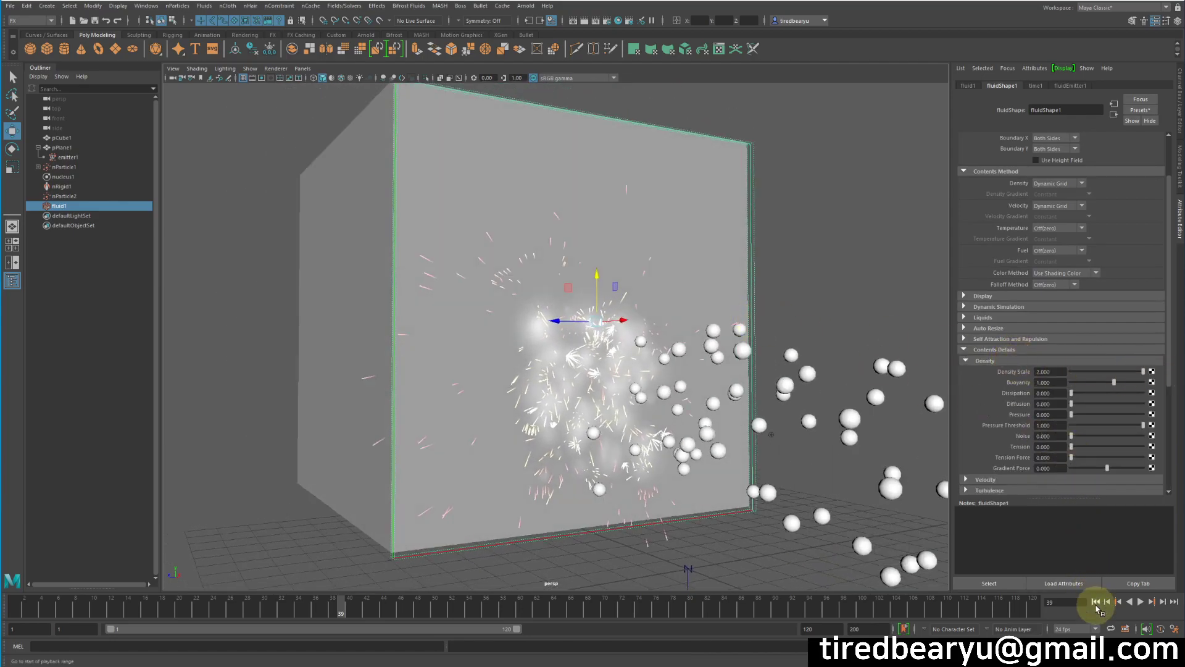
click(1095, 601)
click(1145, 602)
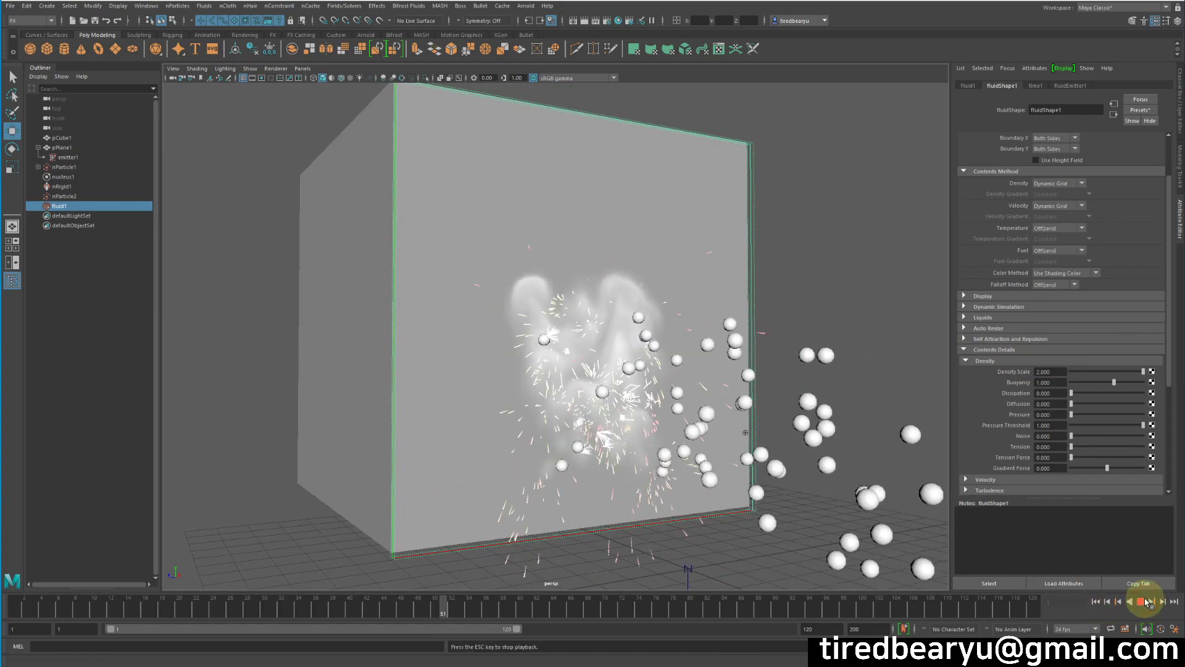
click(1147, 602)
alt+drag(574, 328, 593, 291)
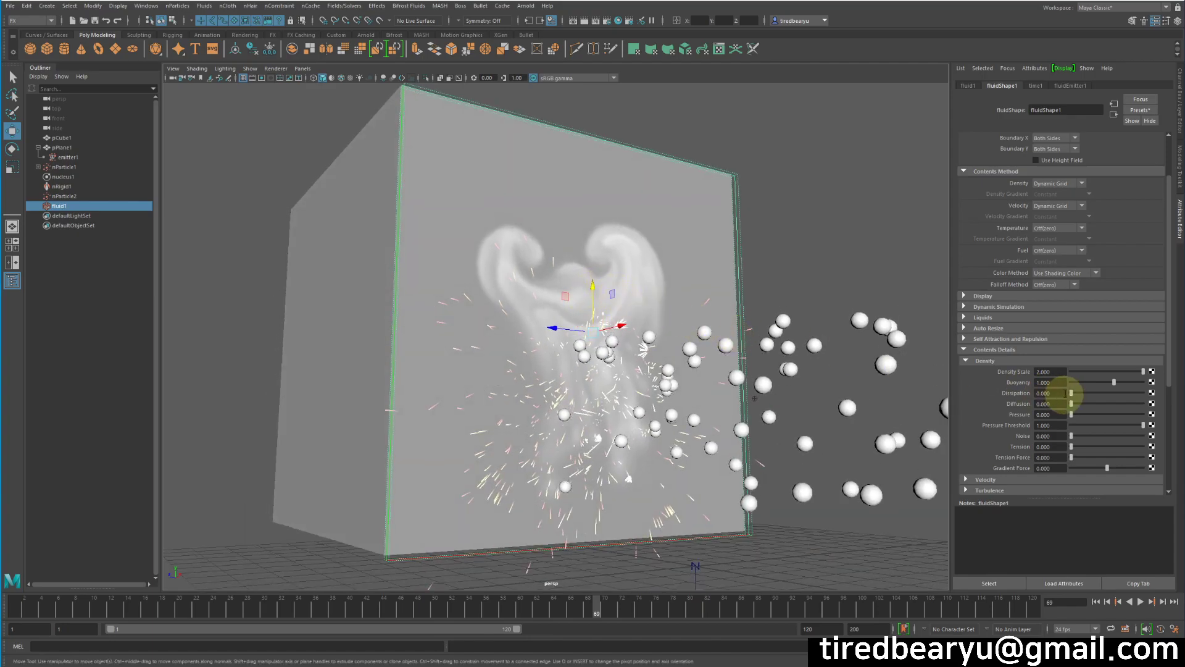
- Set the fluid density's Dissipation to 1 and replay the simulation from the first frame
drag(1085, 400, 1171, 400)
click(1119, 603)
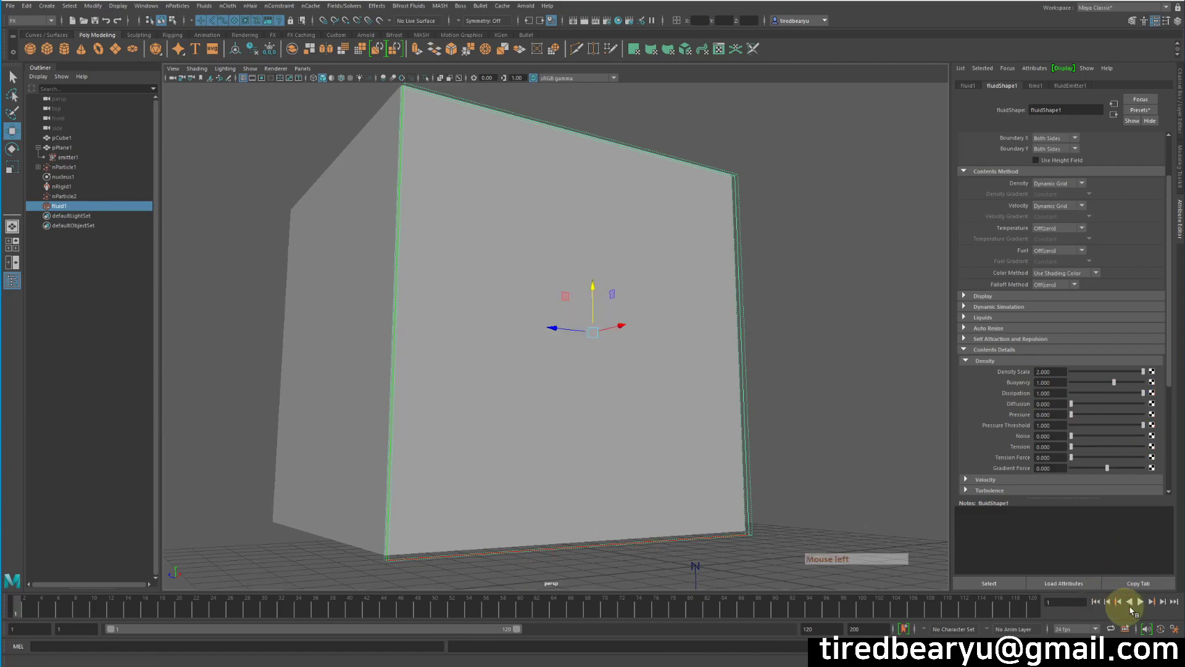
click(1142, 603)
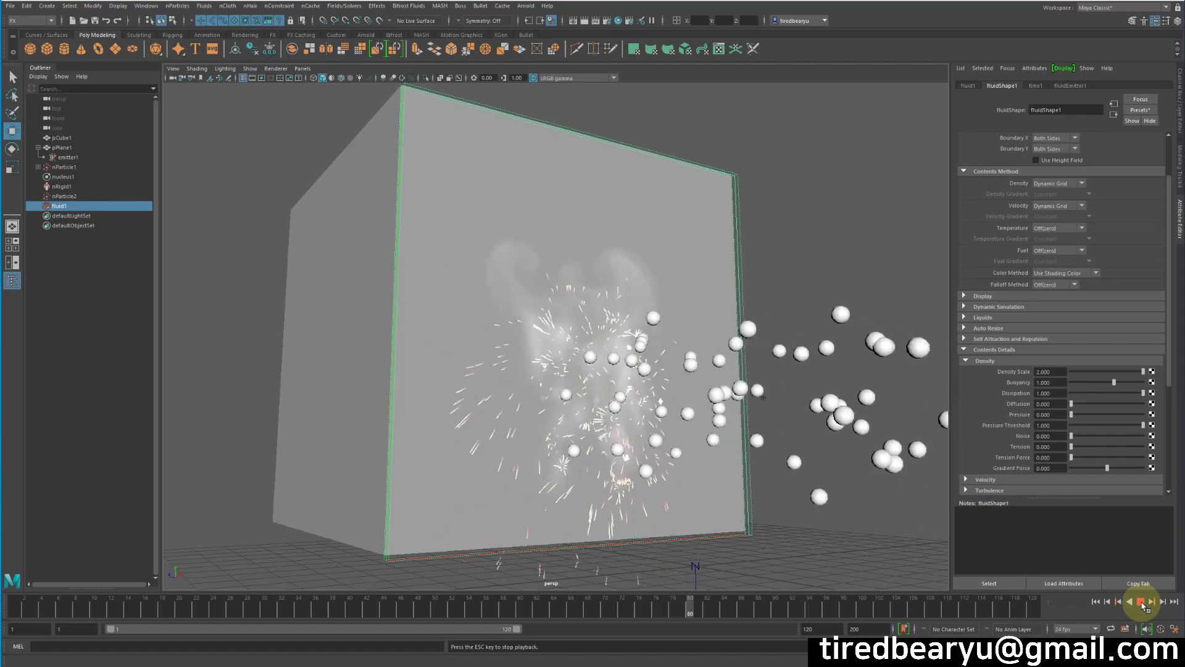
click(656, 313)
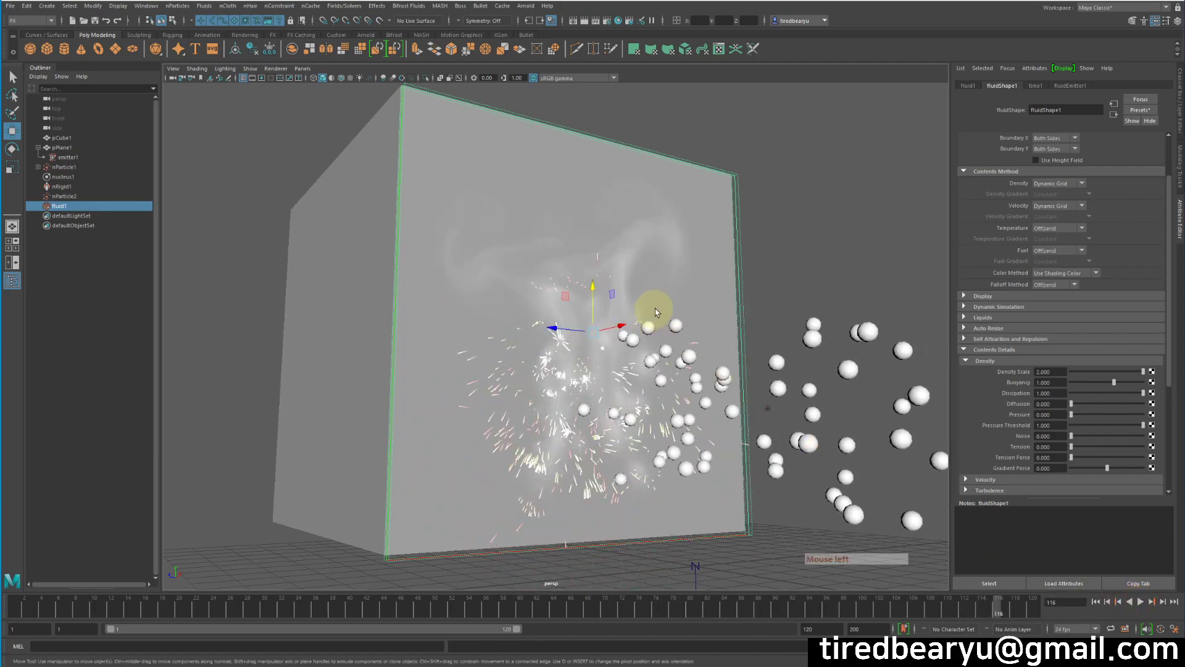
scroll(1119, 438, down, 2)
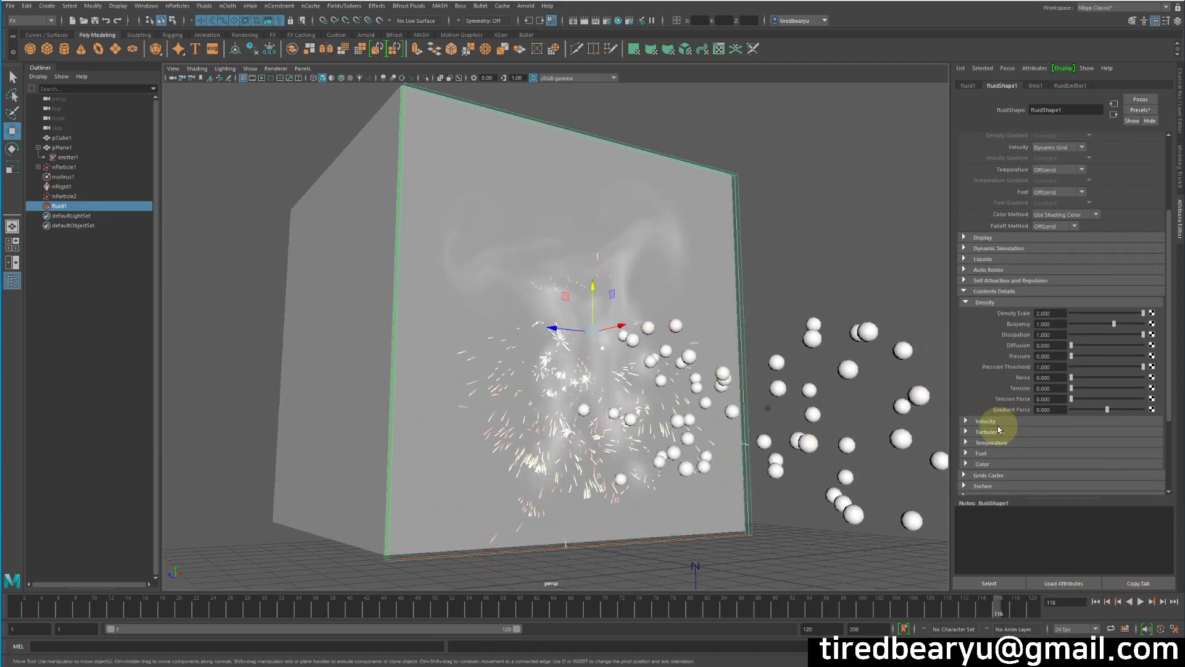
- Set the fluid velocity's Swirl to 10 and replay the simulation
click(986, 421)
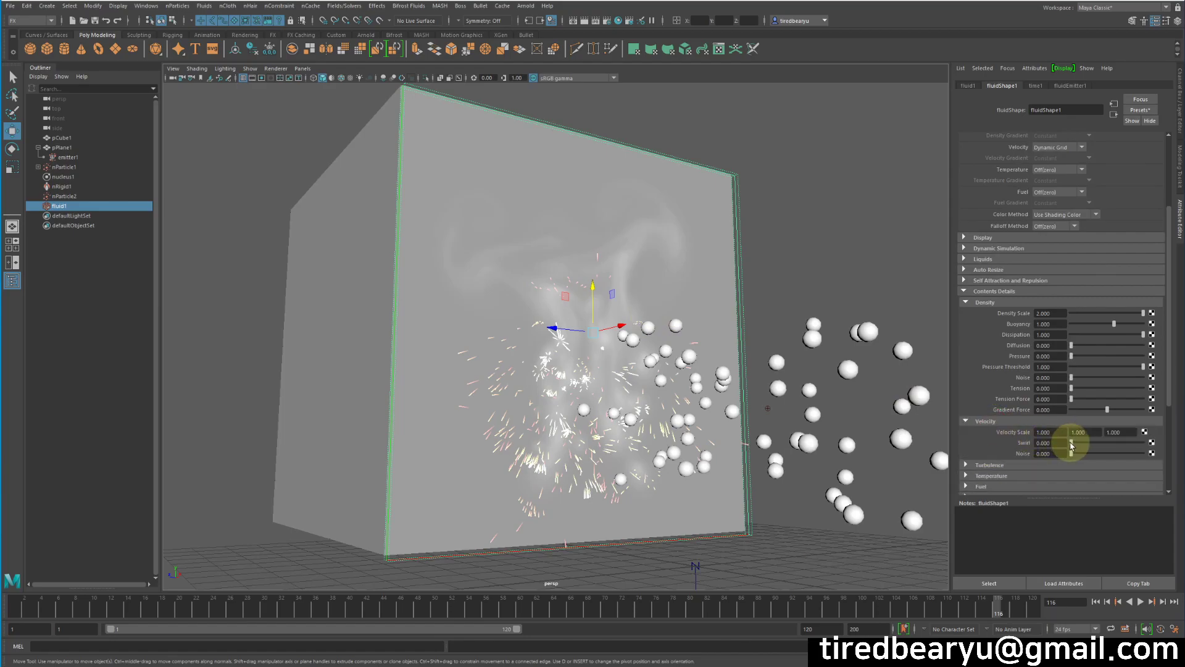
drag(1071, 443, 1164, 452)
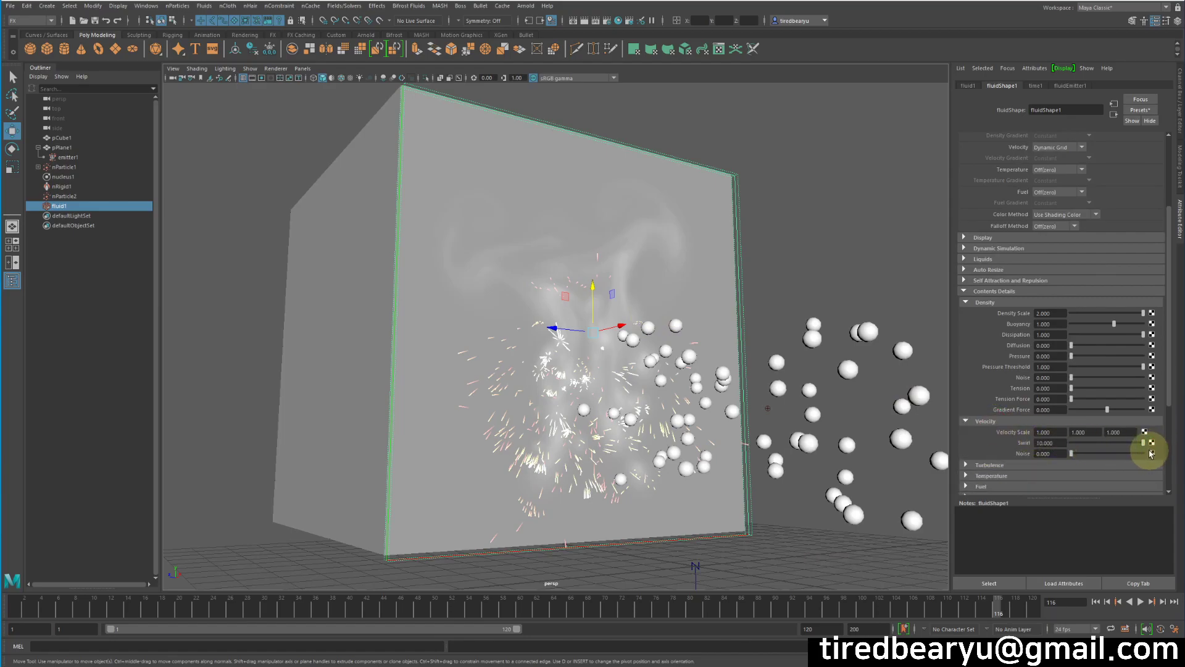
click(1151, 602)
click(1152, 602)
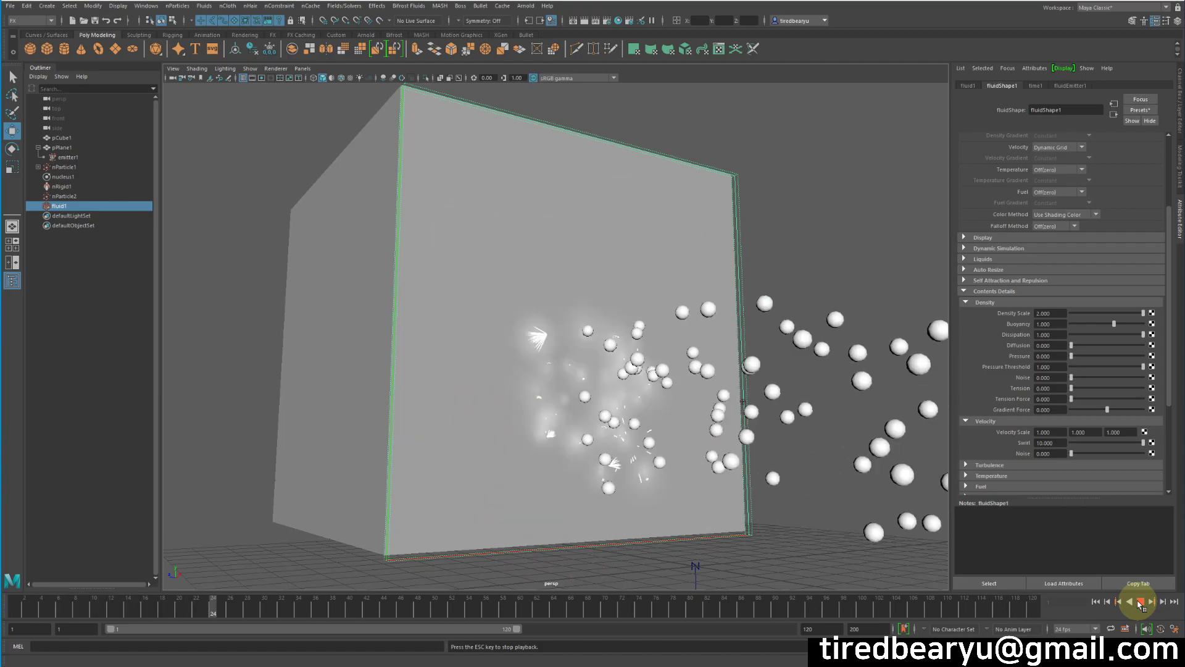
- Set the fluid density's Dissipation to 5 and replay the simulation from the first frame
click(1140, 602)
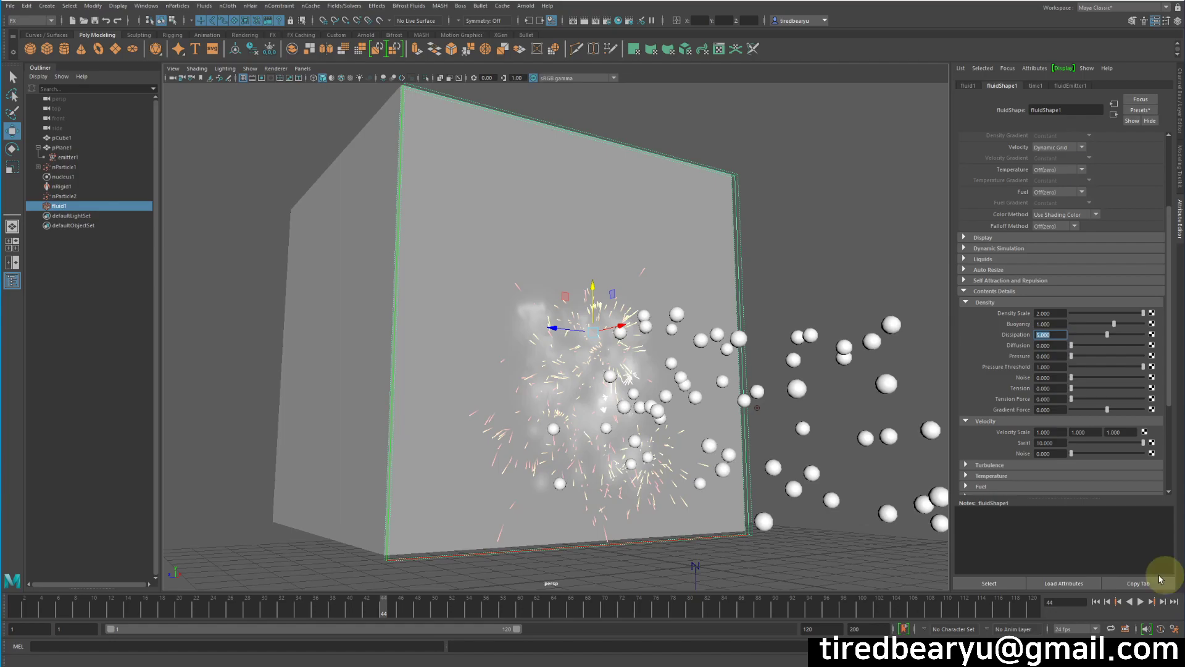
click(1096, 601)
click(1130, 603)
click(1140, 602)
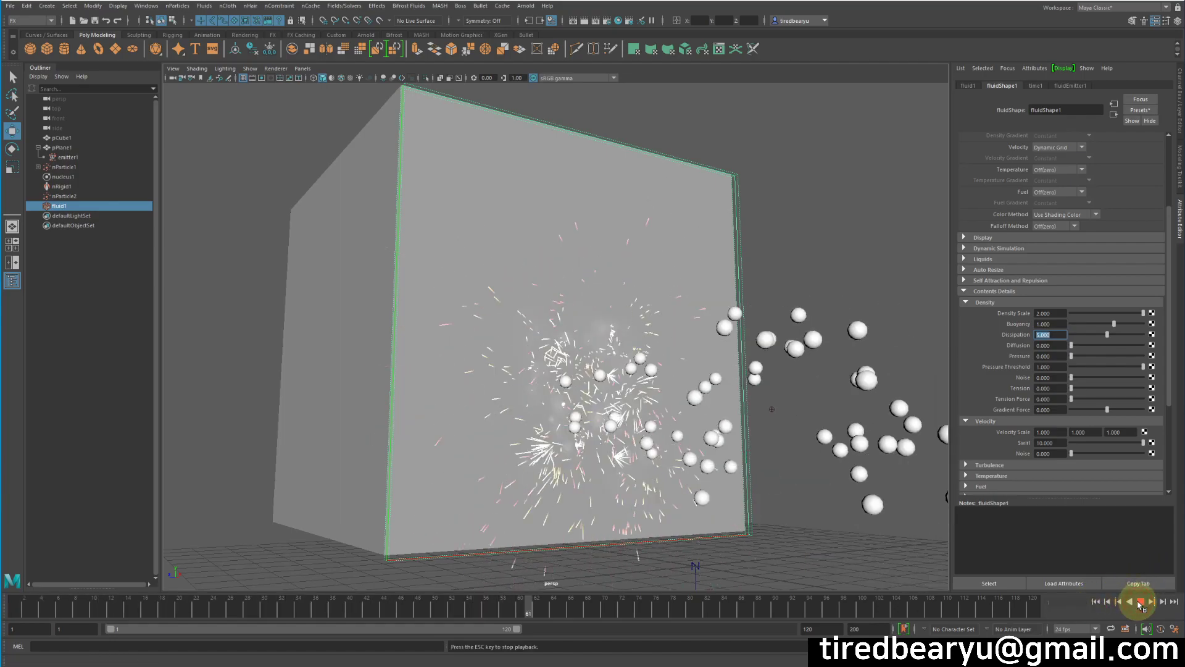
click(1140, 602)
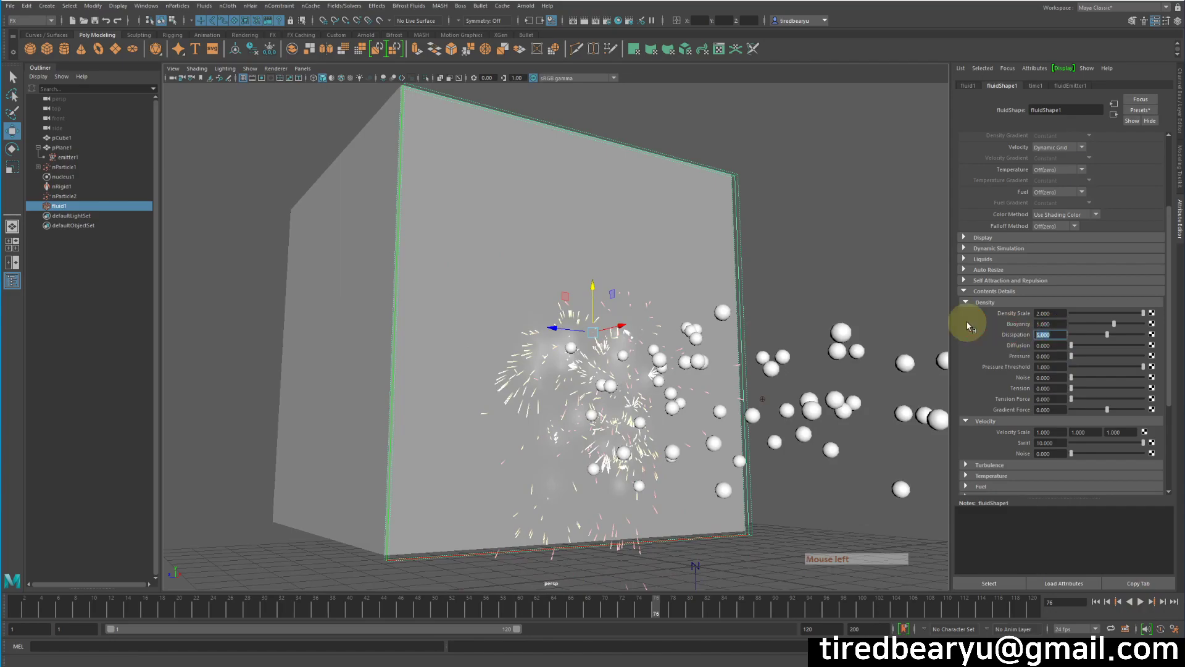
- Set the fluid density's Dissipation to 3 and replay the simulation from the first frame, inspecting the cube face up close
click(1095, 602)
click(1140, 602)
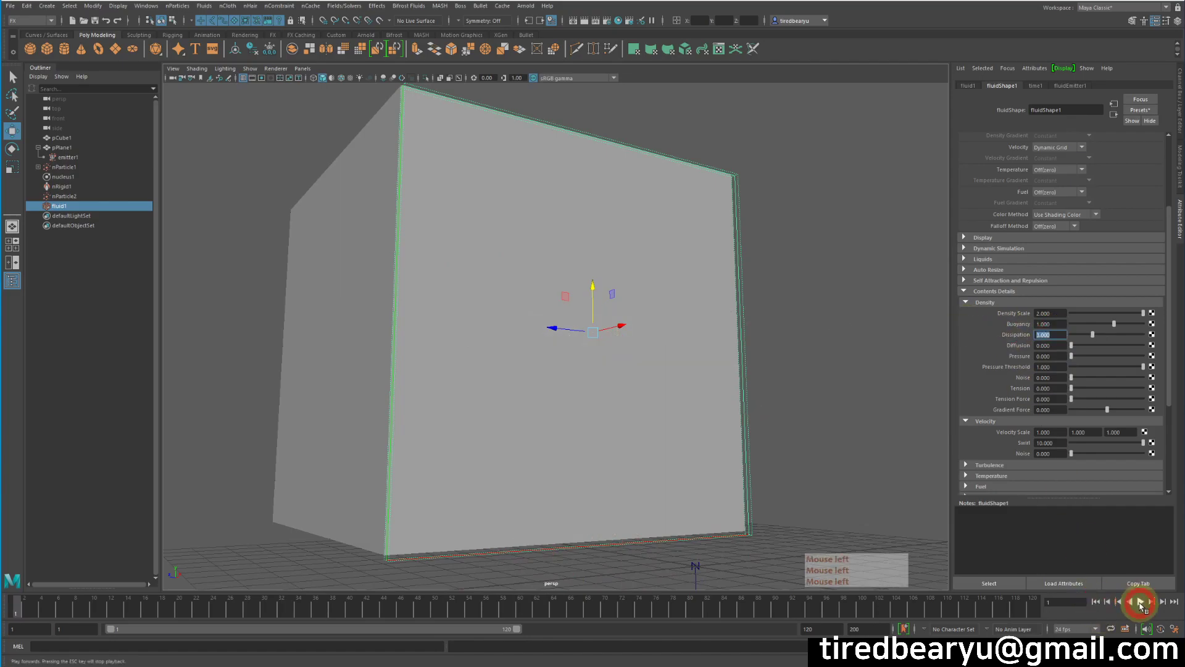
alt+drag(937, 486, 856, 446)
alt+right_drag(864, 449, 1001, 441)
click(918, 297)
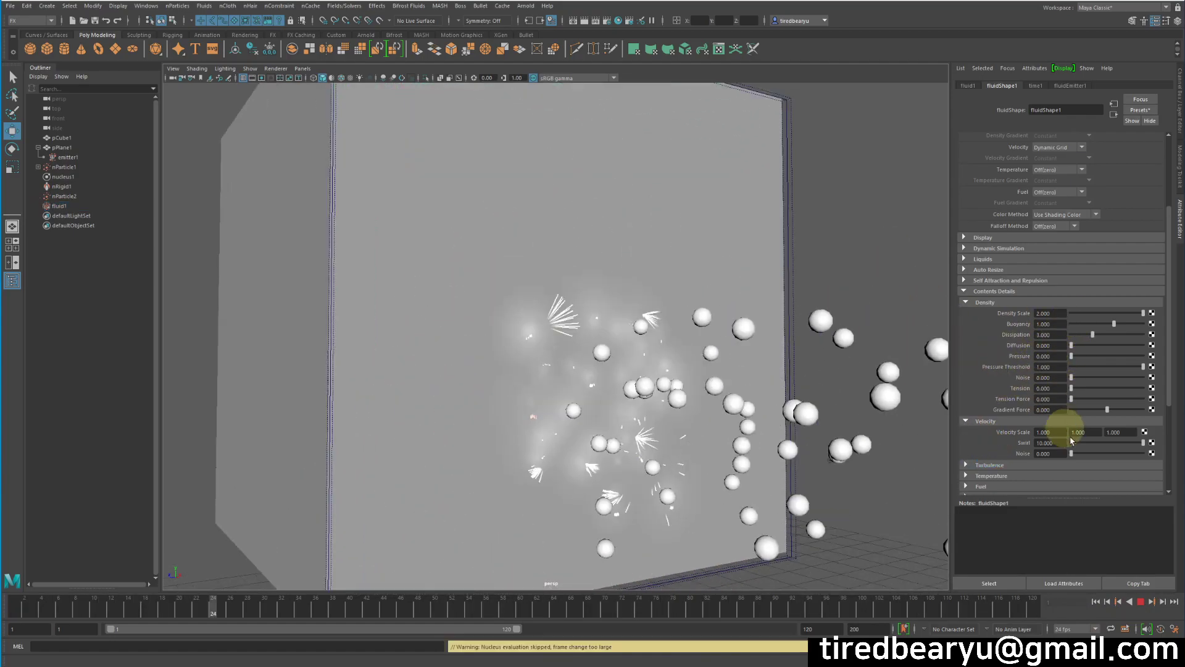
- Set the fluid density's Density Scale to 5 during playback and inspect the smoke across the whole cube face
double_click(1060, 314)
text(5)
key(Return)
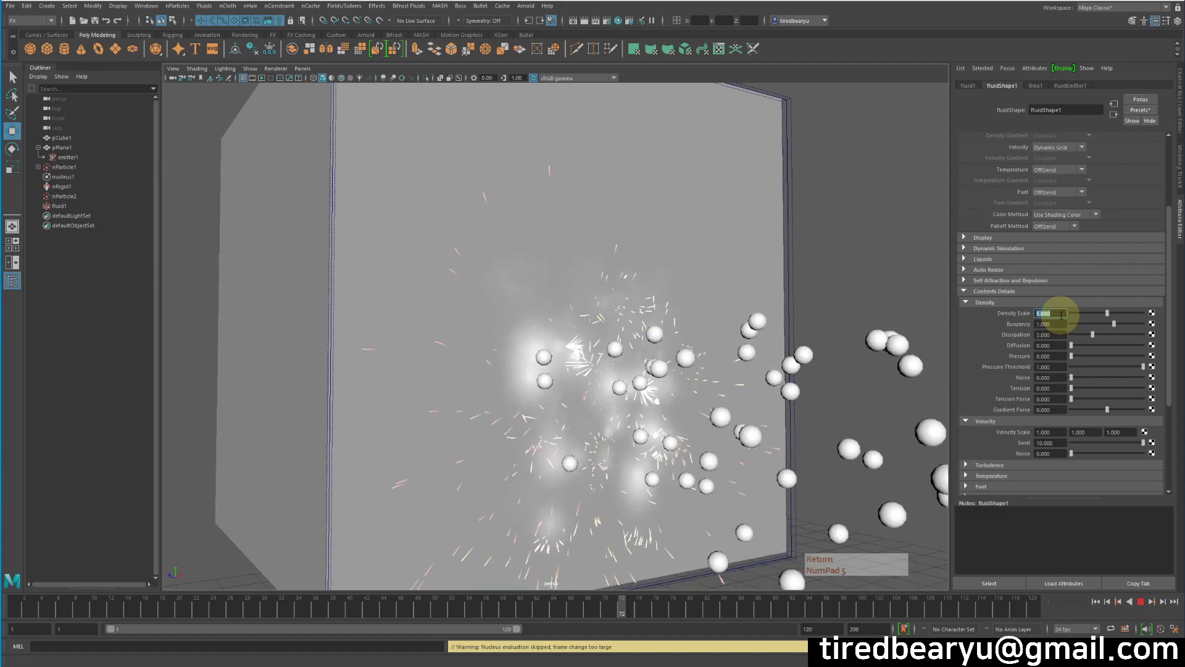
alt+right_drag(866, 407, 782, 369)
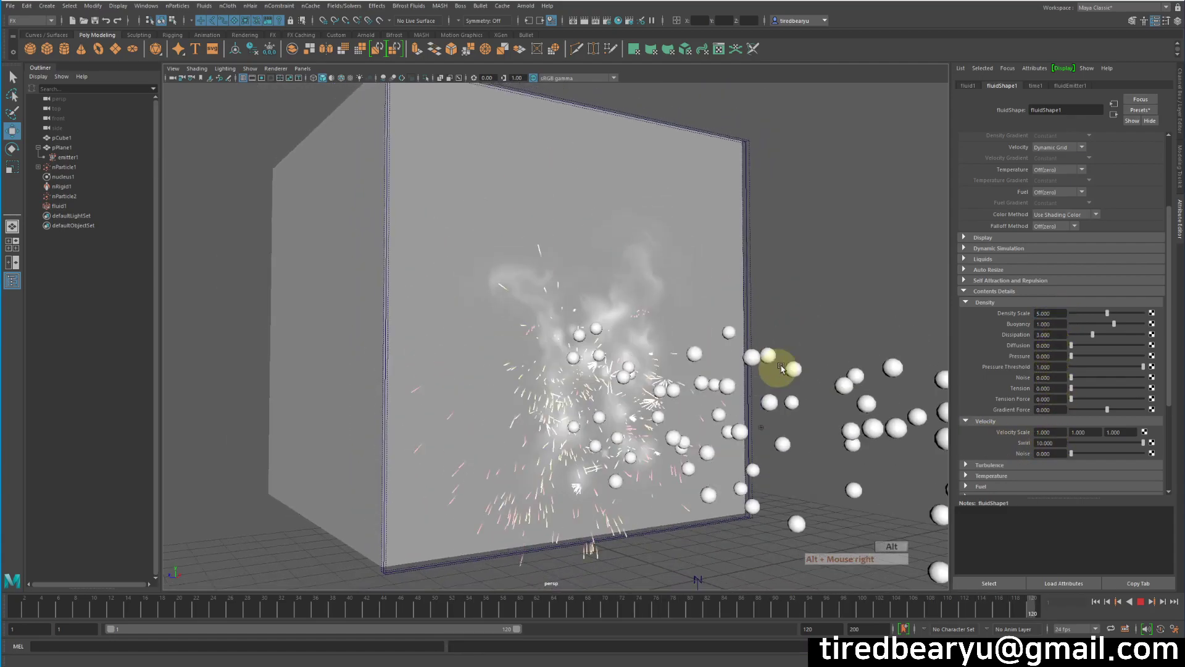
click(1125, 575)
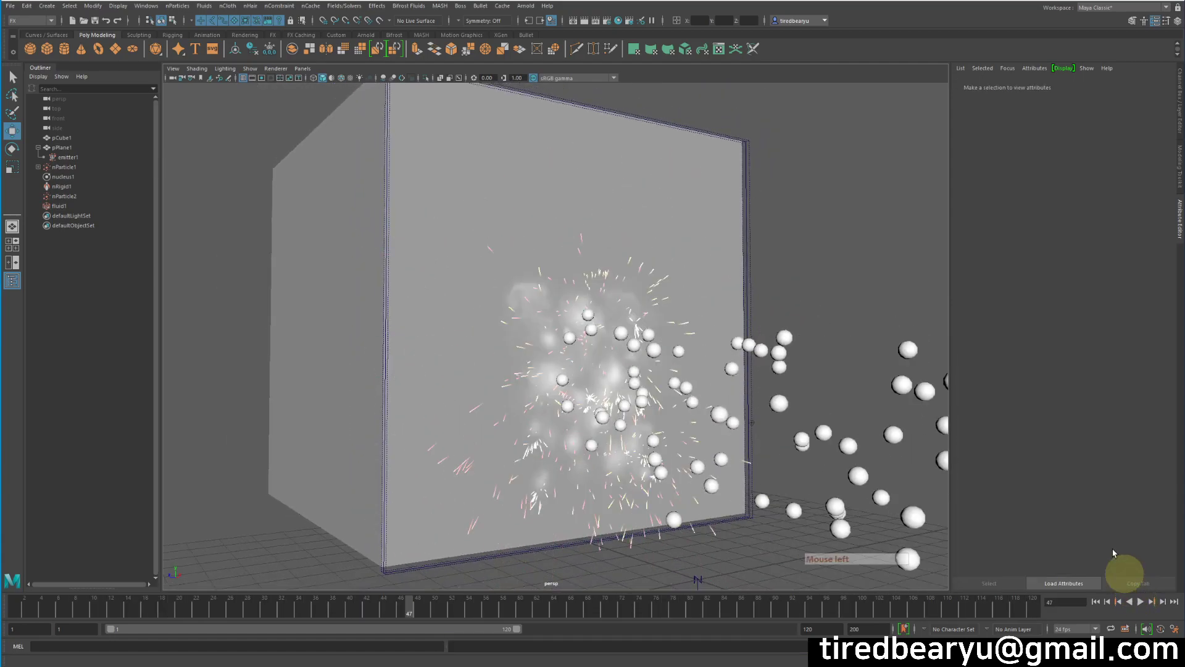
- Set the Rate (Percent) of the fluid's emitter, fluidEmitter1, to 500 in its basic emitter attributes
click(79, 205)
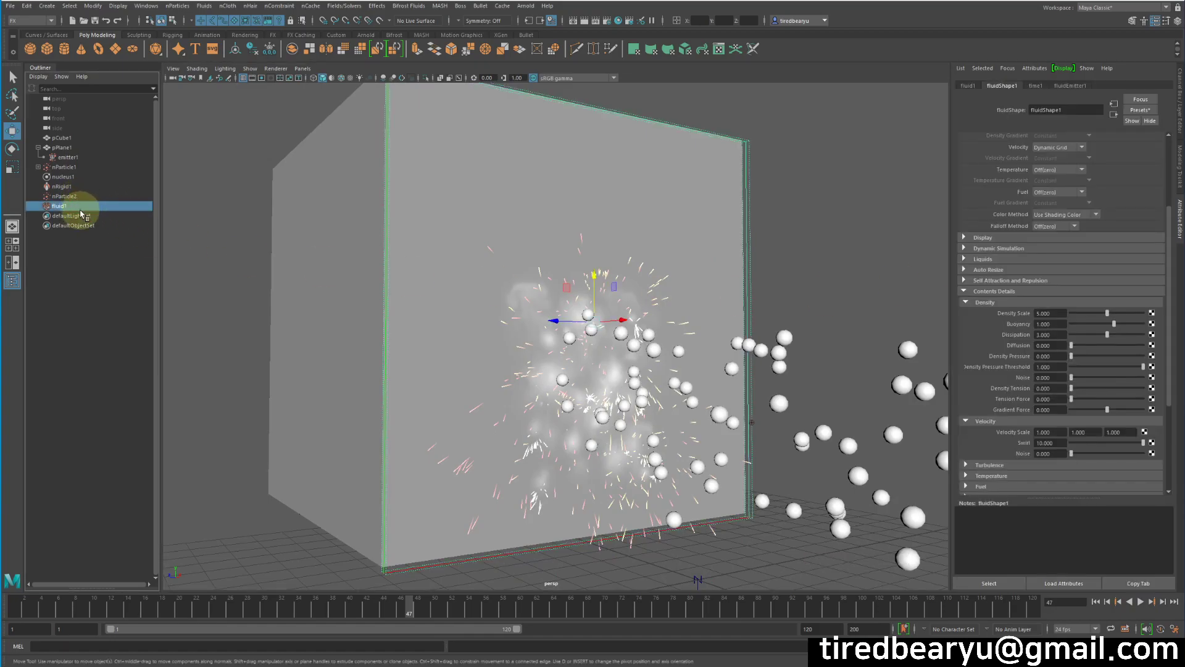
click(1072, 85)
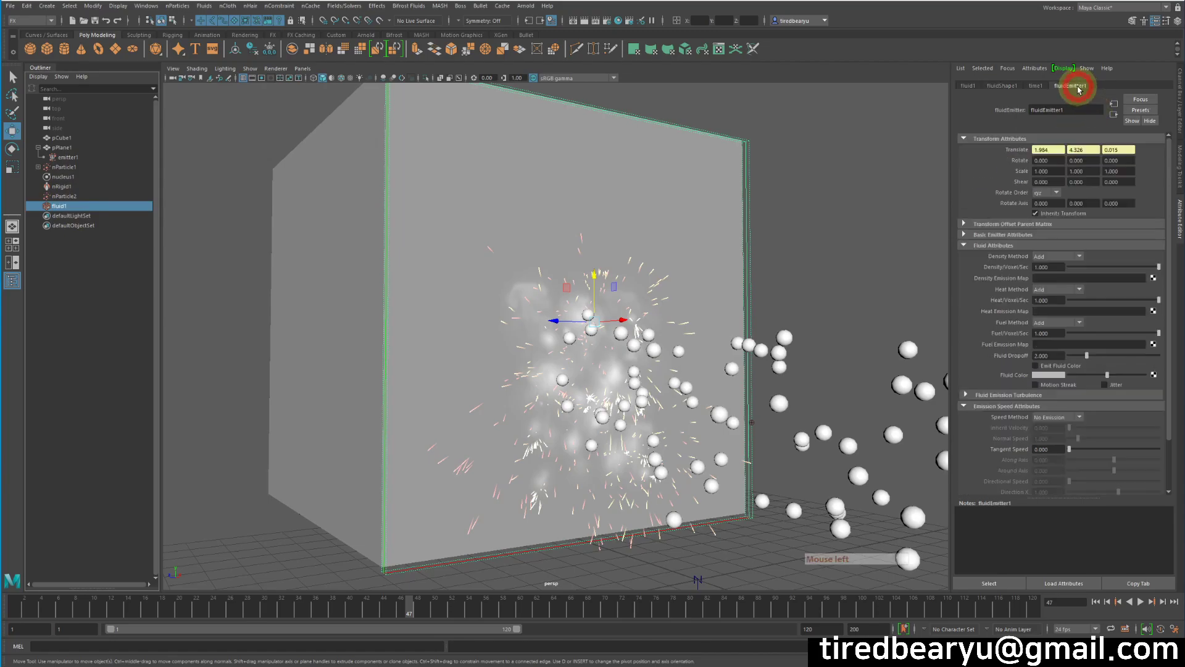
click(1014, 236)
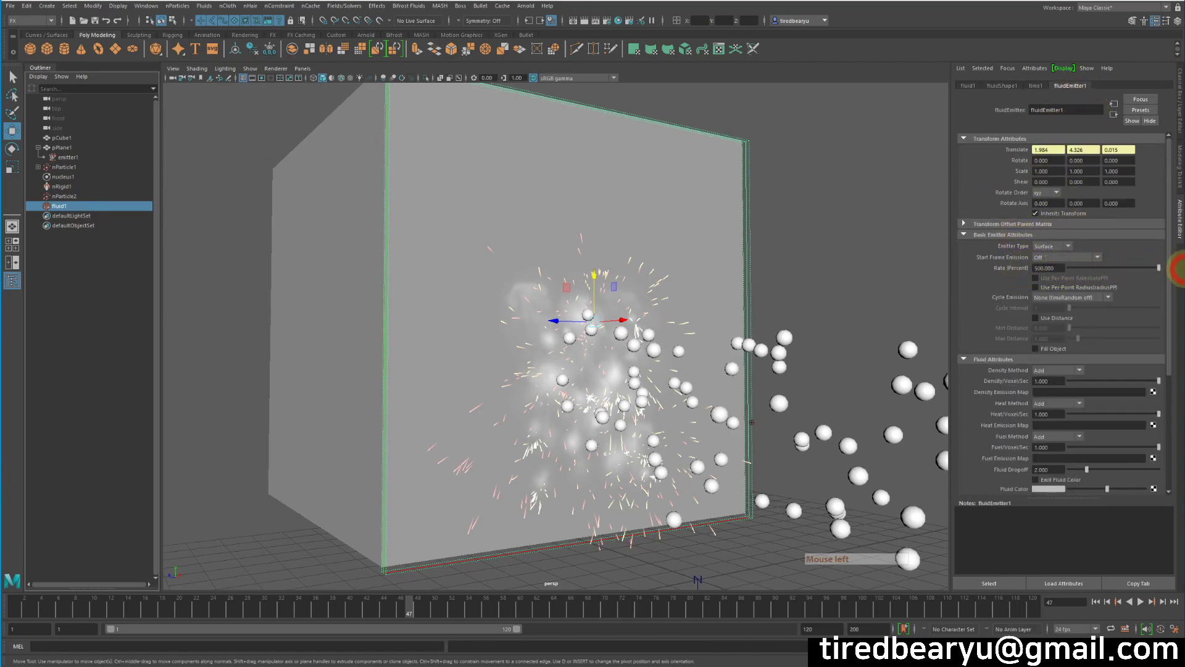
- Play the simulation with the raised emission rate and inspect the smoke on the cube face
click(1117, 602)
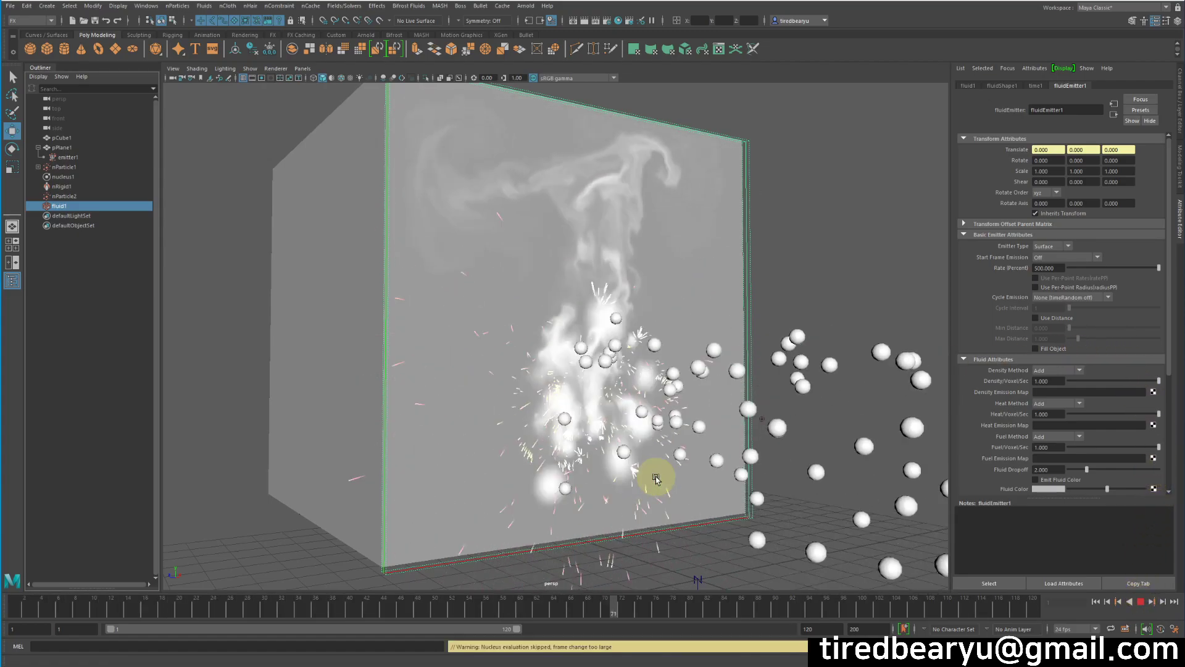
alt+drag(677, 473, 646, 458)
alt+drag(392, 318, 436, 326)
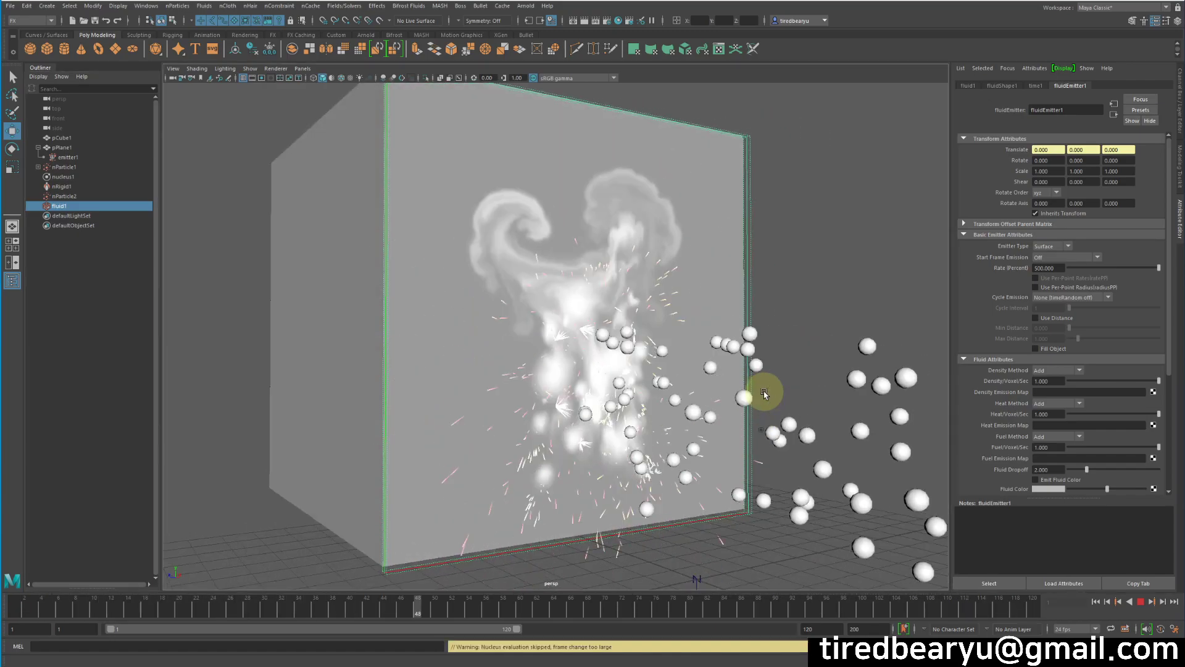